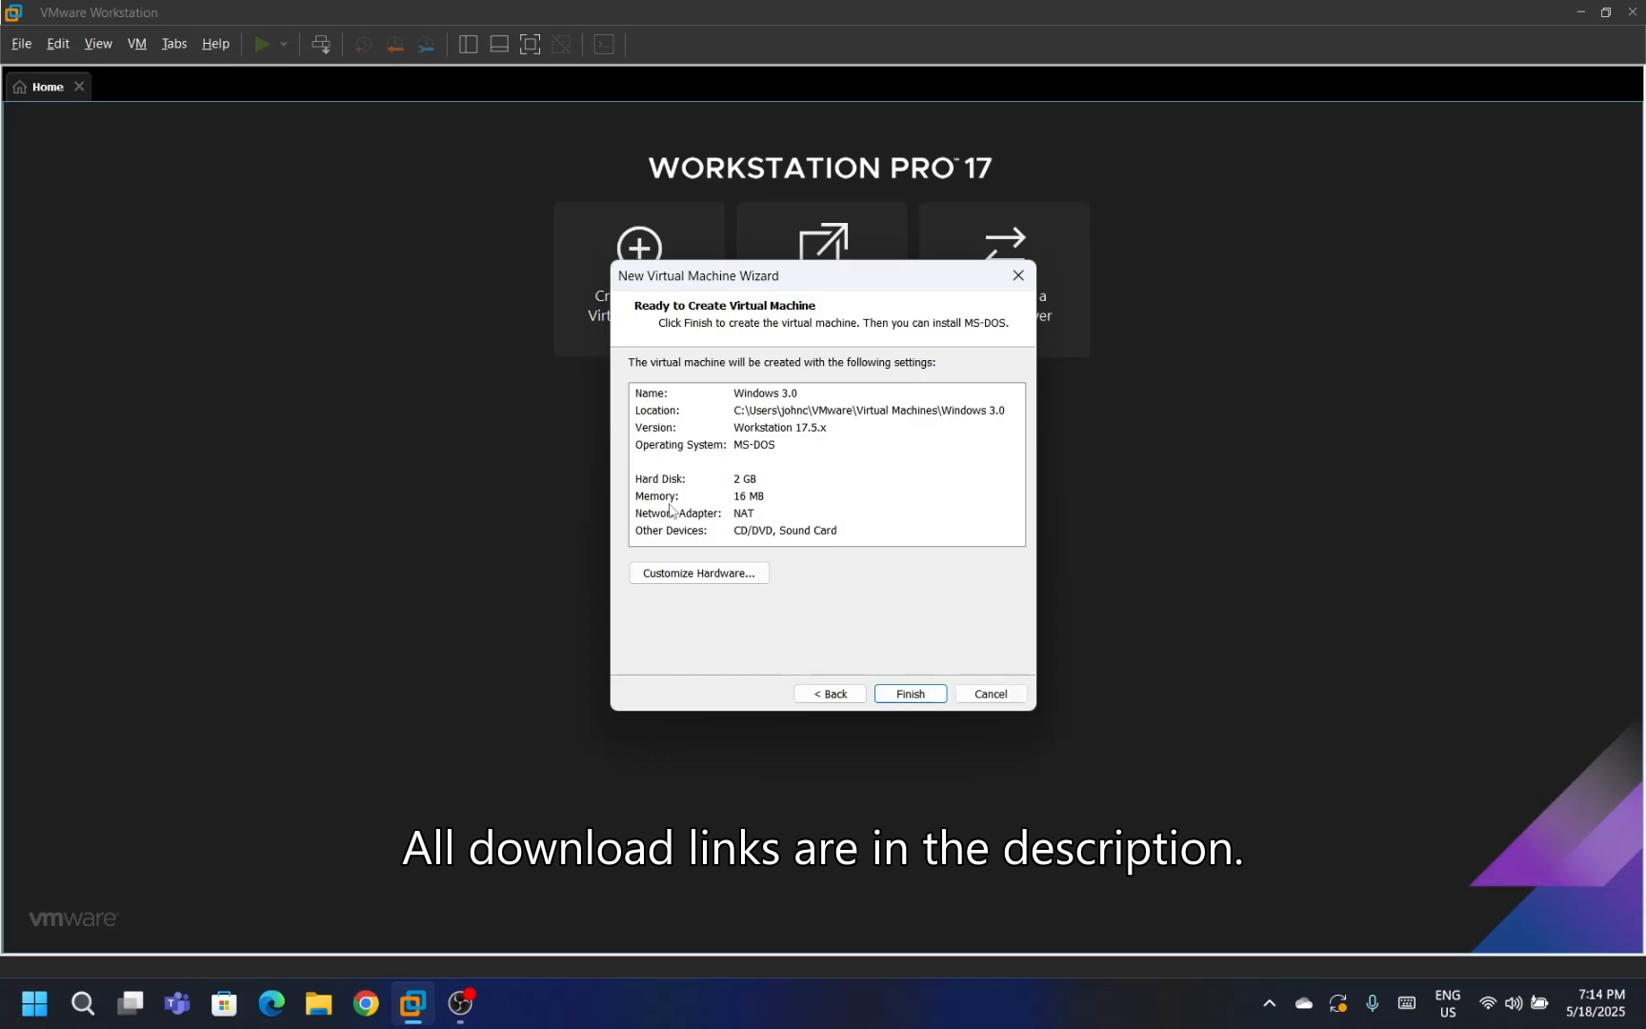
Customize the virtual machine's hardware so the CD/DVD drive does not connect at power on.
click(699, 576)
click(610, 229)
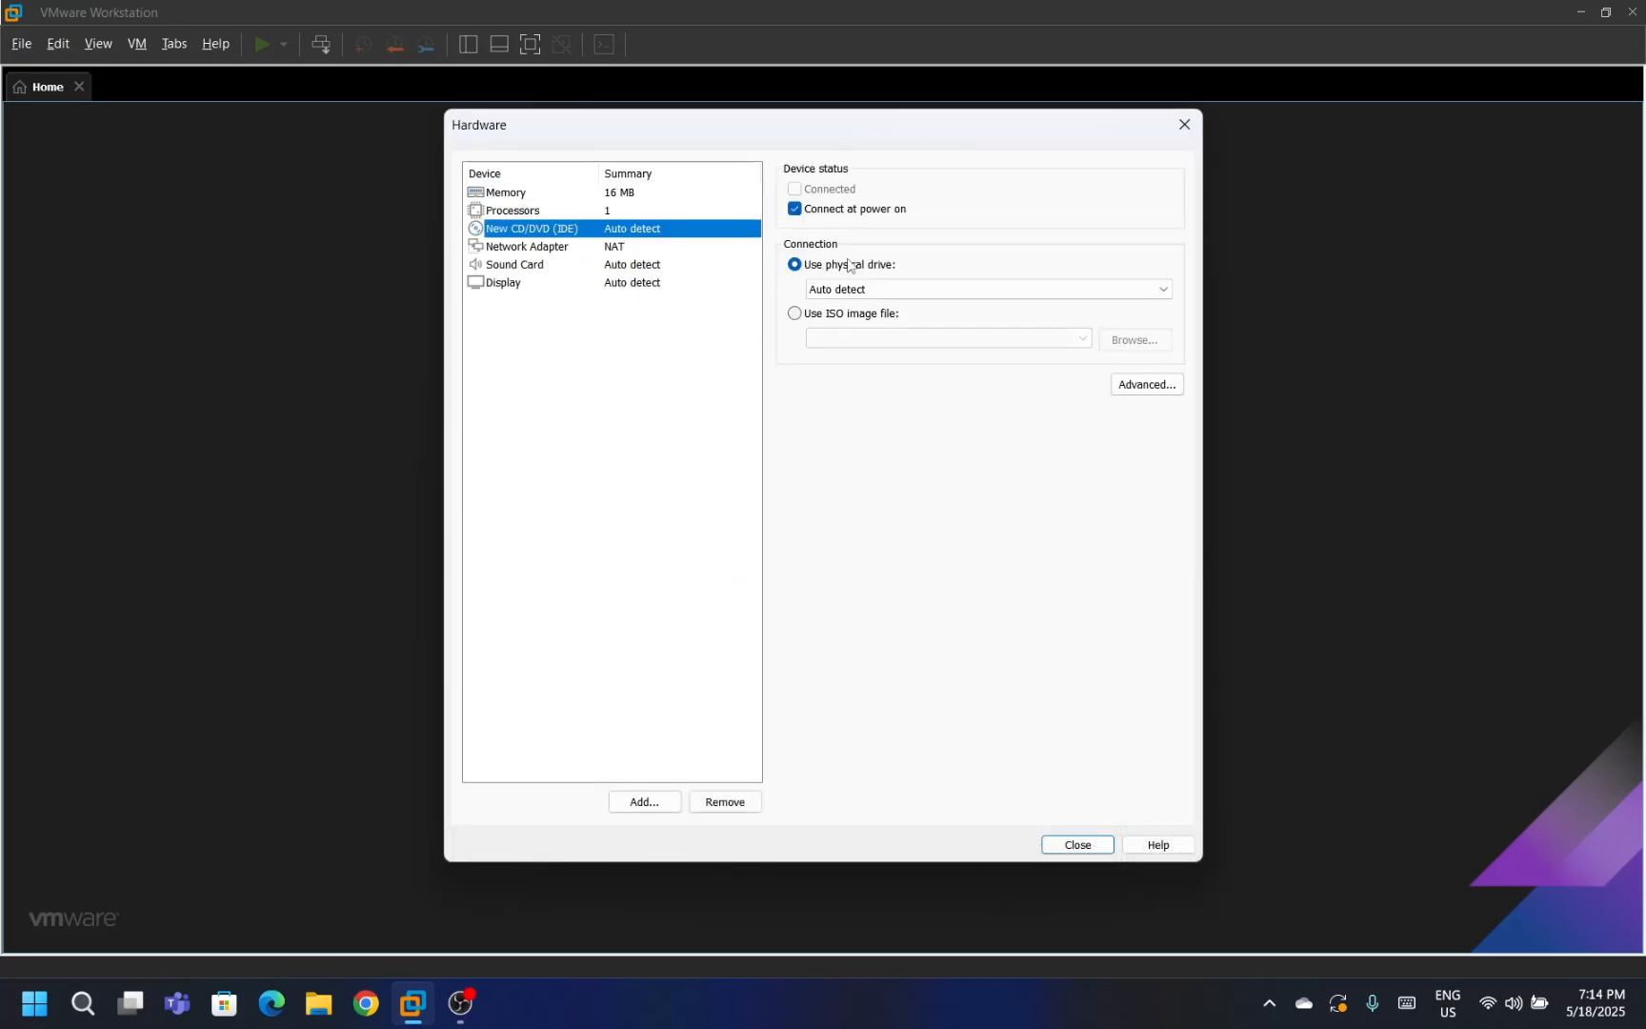
click(824, 209)
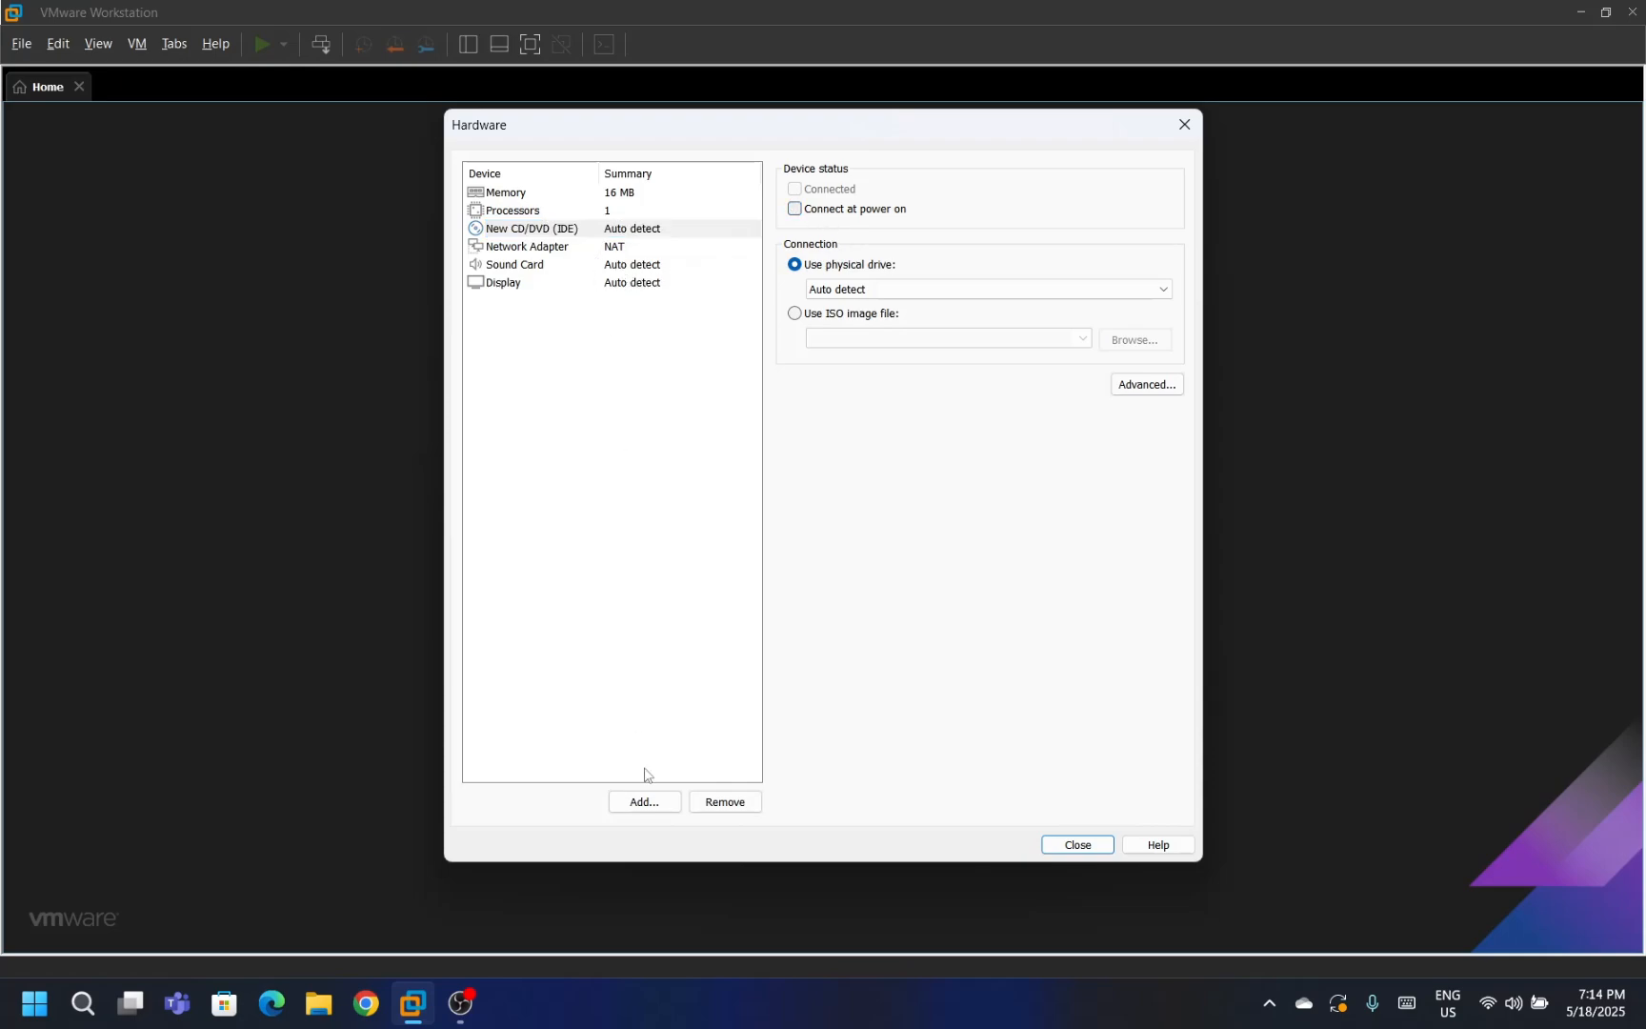
Add a floppy drive to the virtual machine's hardware.
click(643, 804)
click(670, 425)
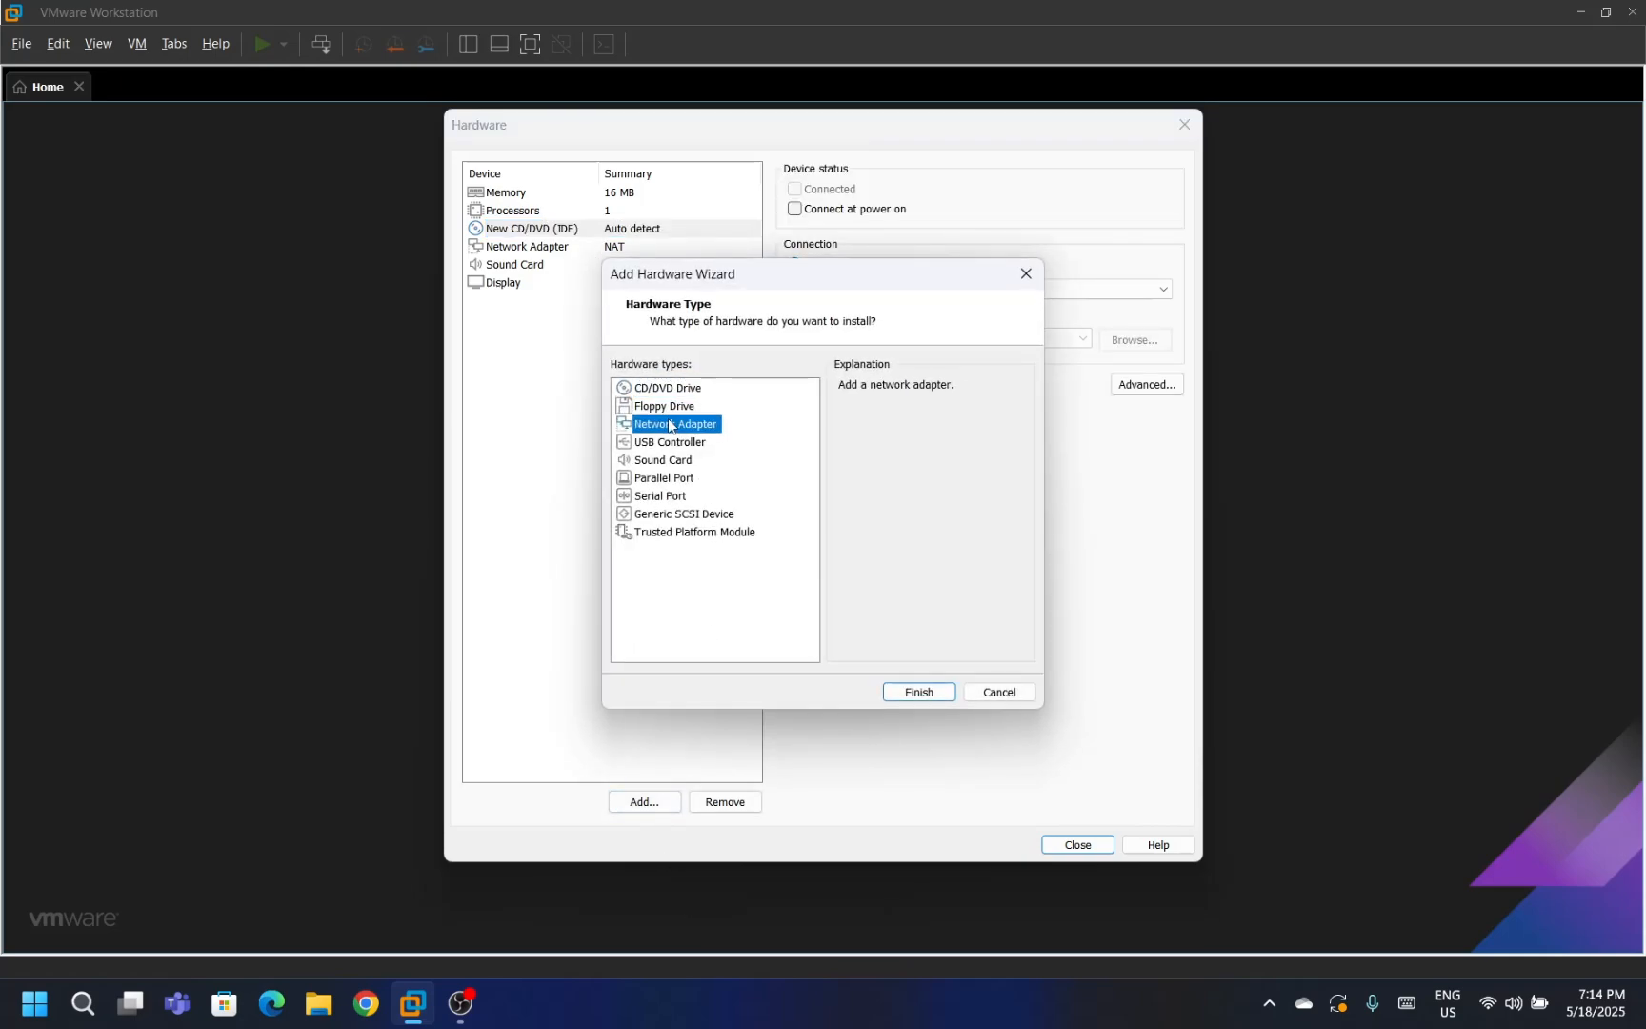
click(664, 408)
click(916, 689)
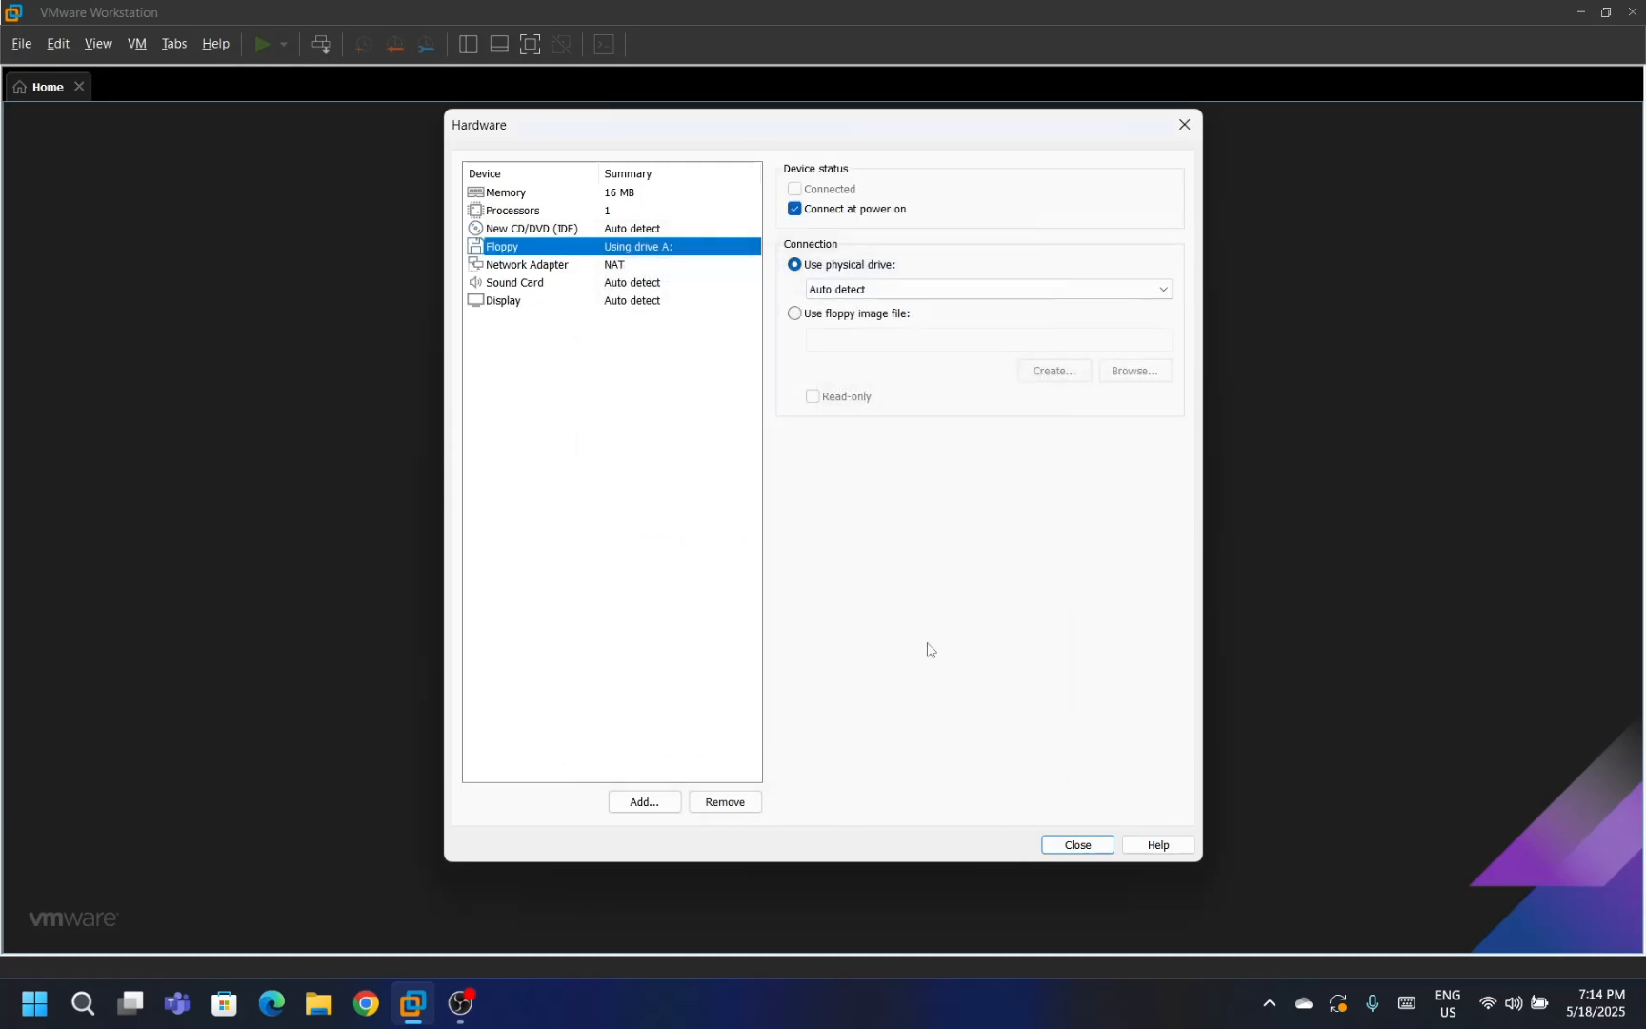
Set the floppy drive to use the image file Disk01.img from the MS-DOS 5.00 folder and close the hardware settings.
click(861, 313)
click(1126, 372)
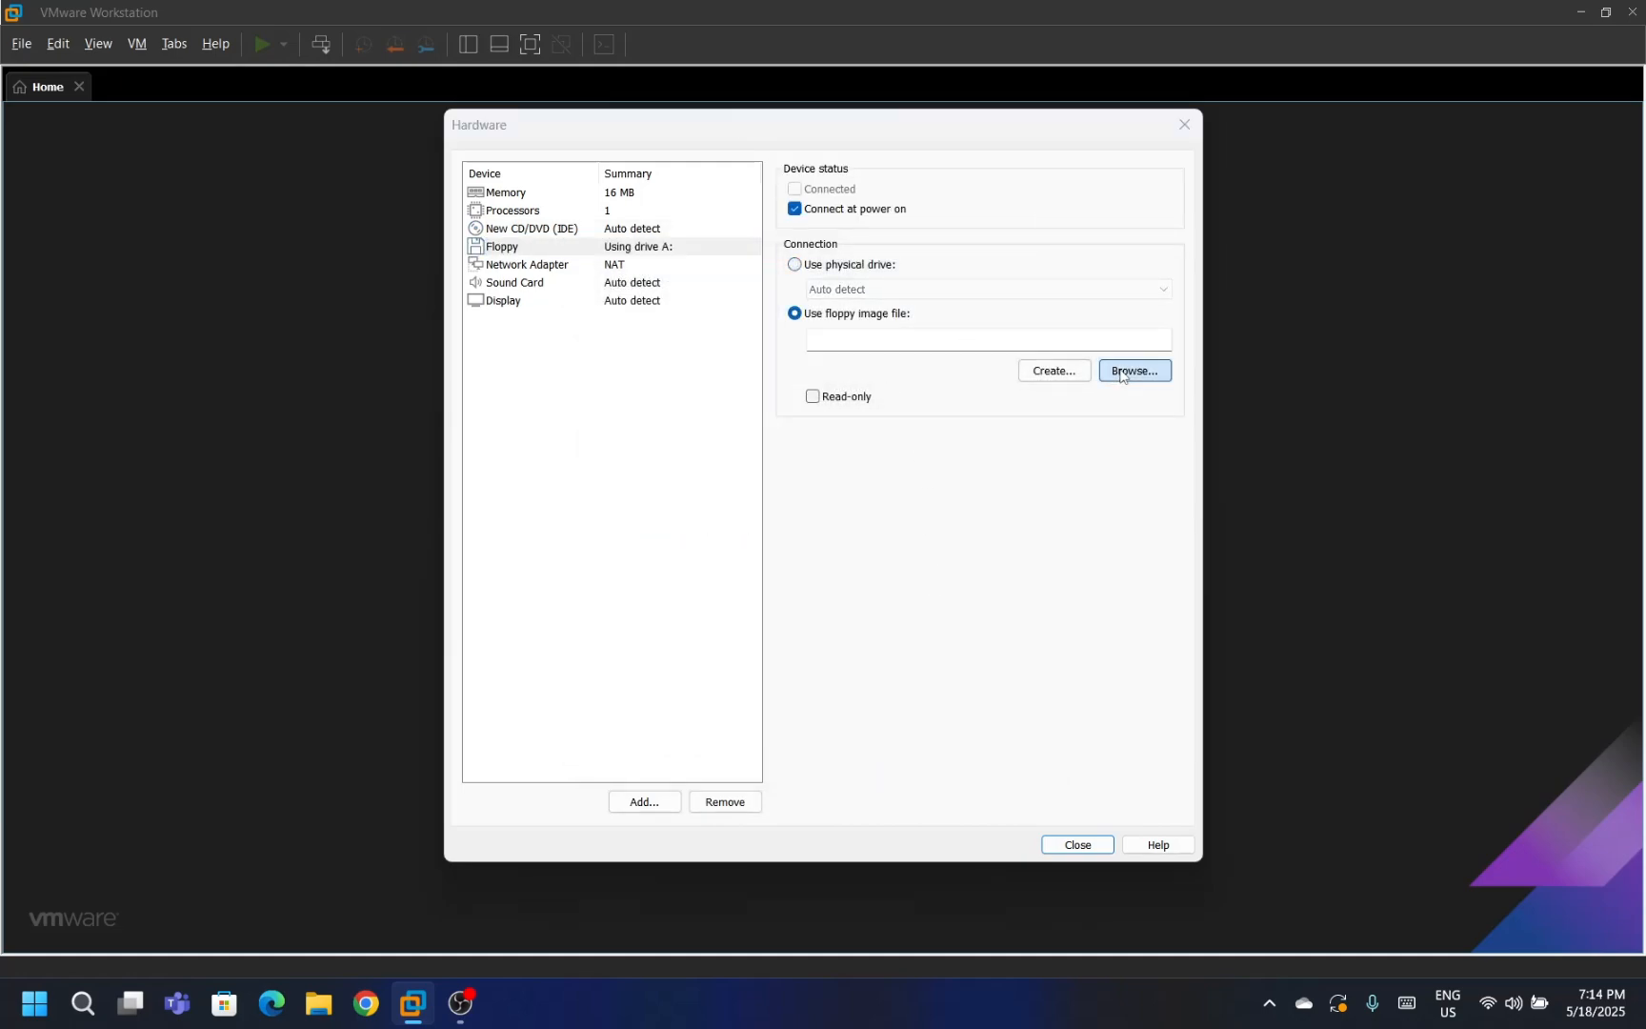
click(749, 201)
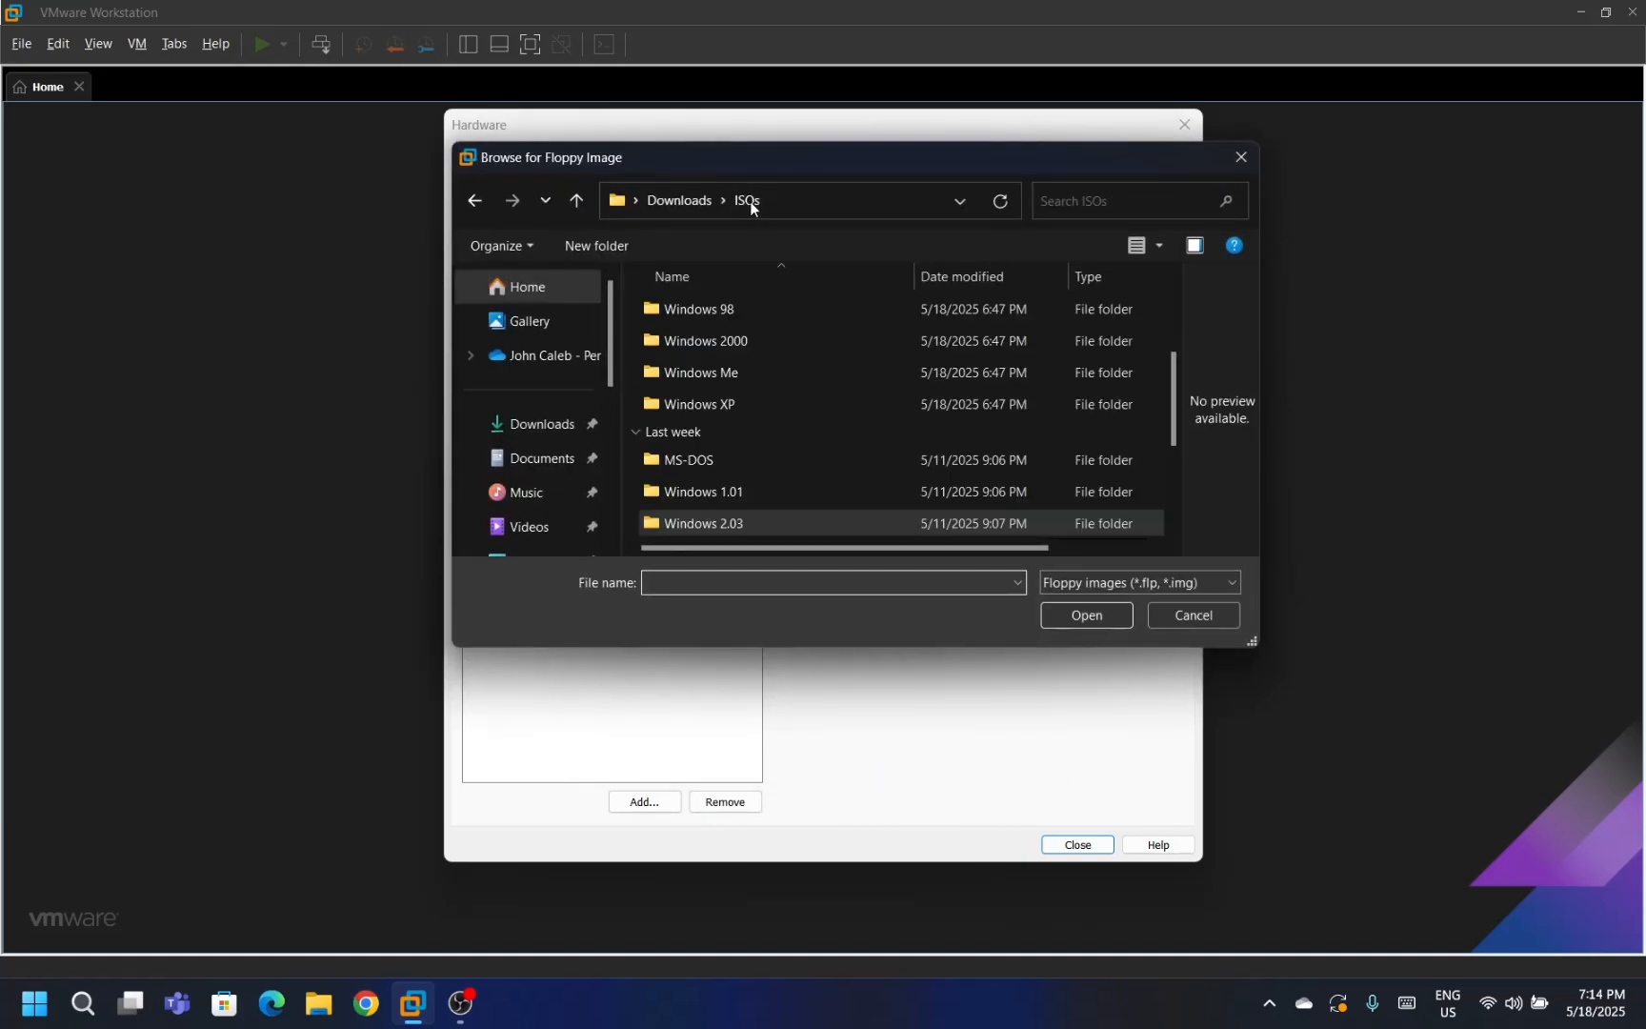
double_click(719, 460)
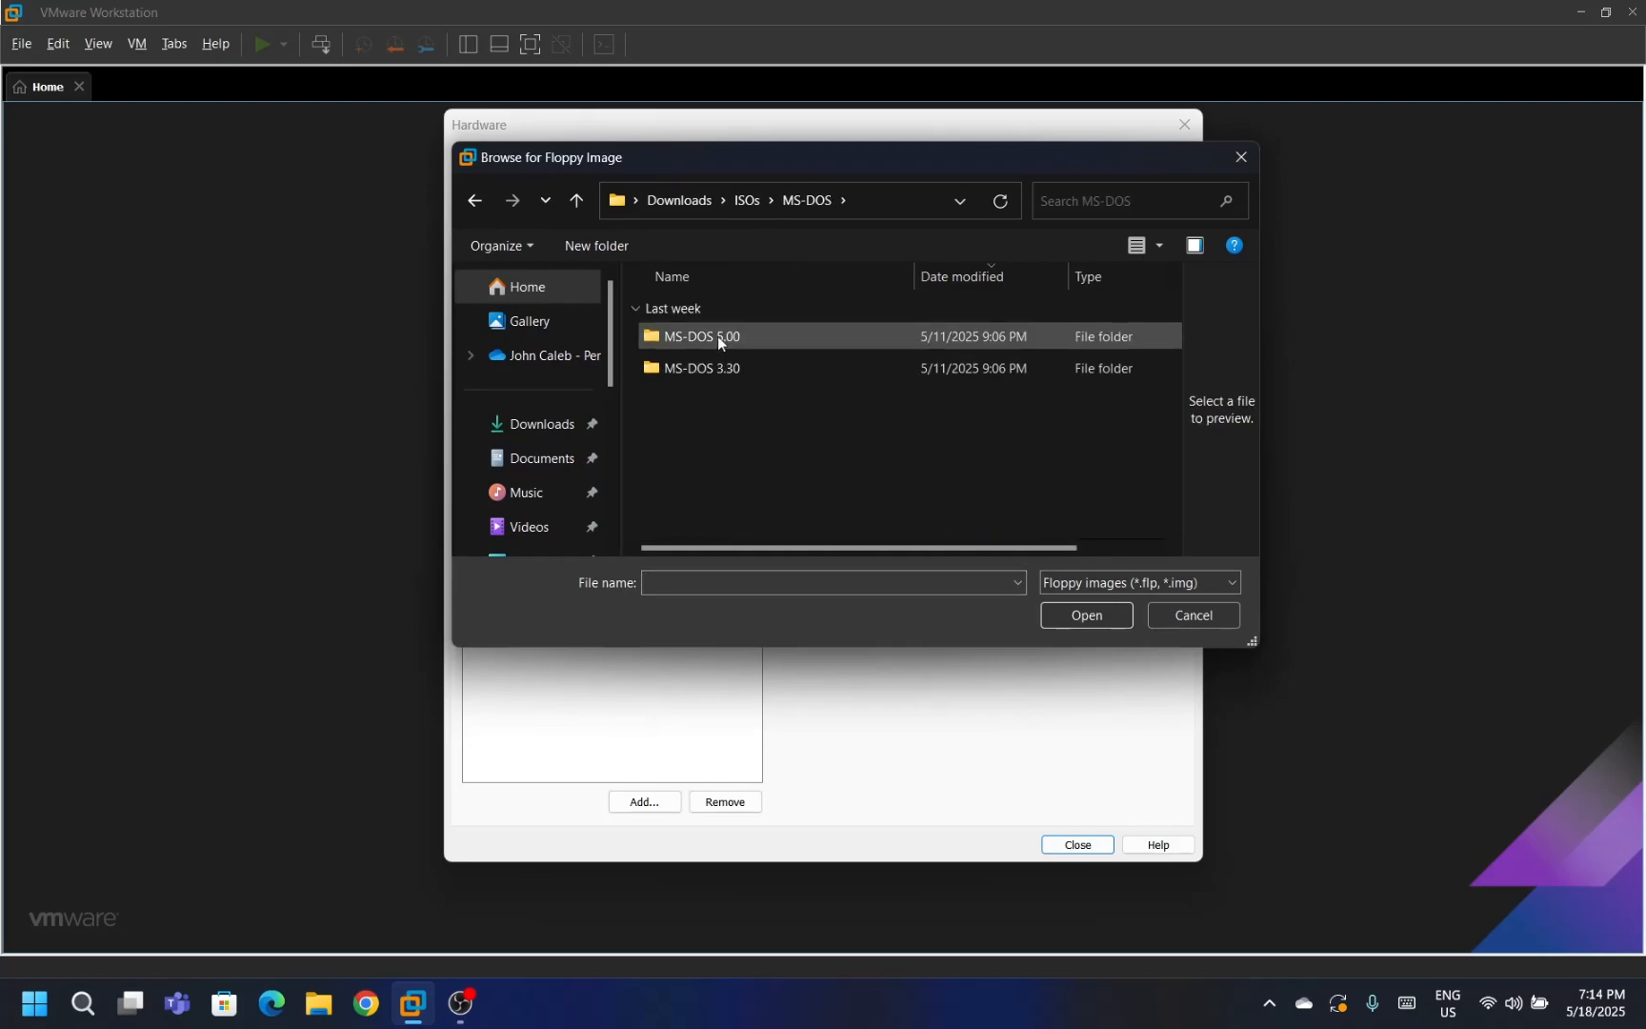
double_click(717, 335)
double_click(717, 333)
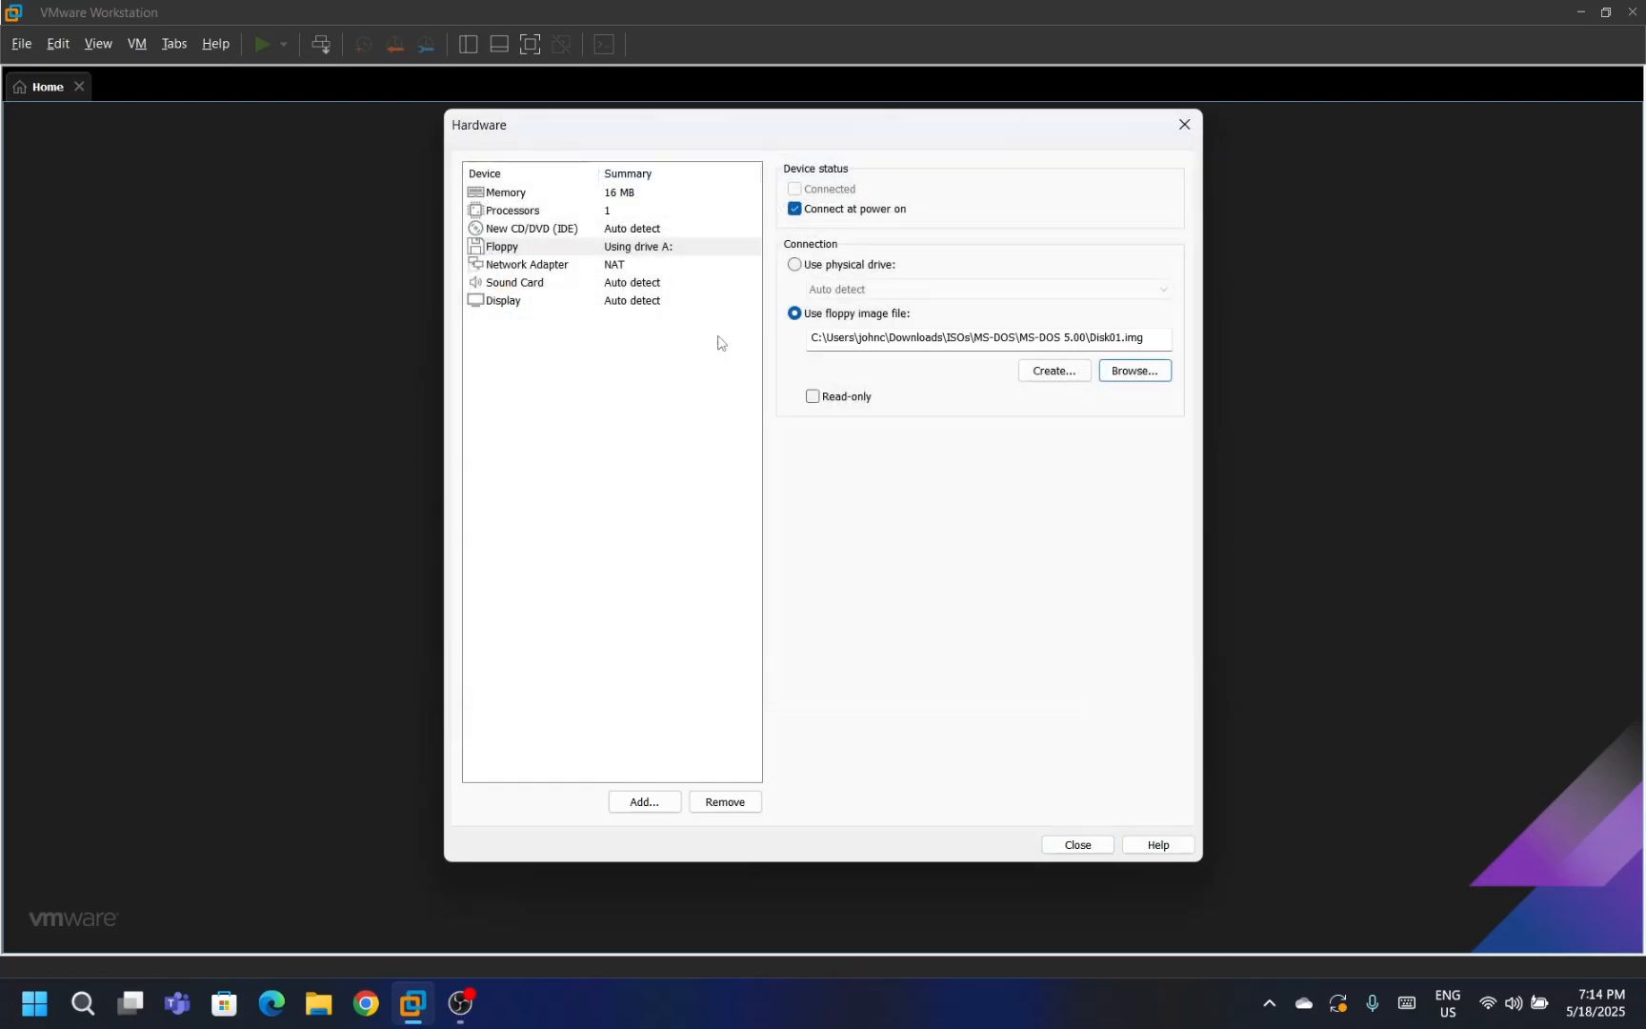
click(1065, 840)
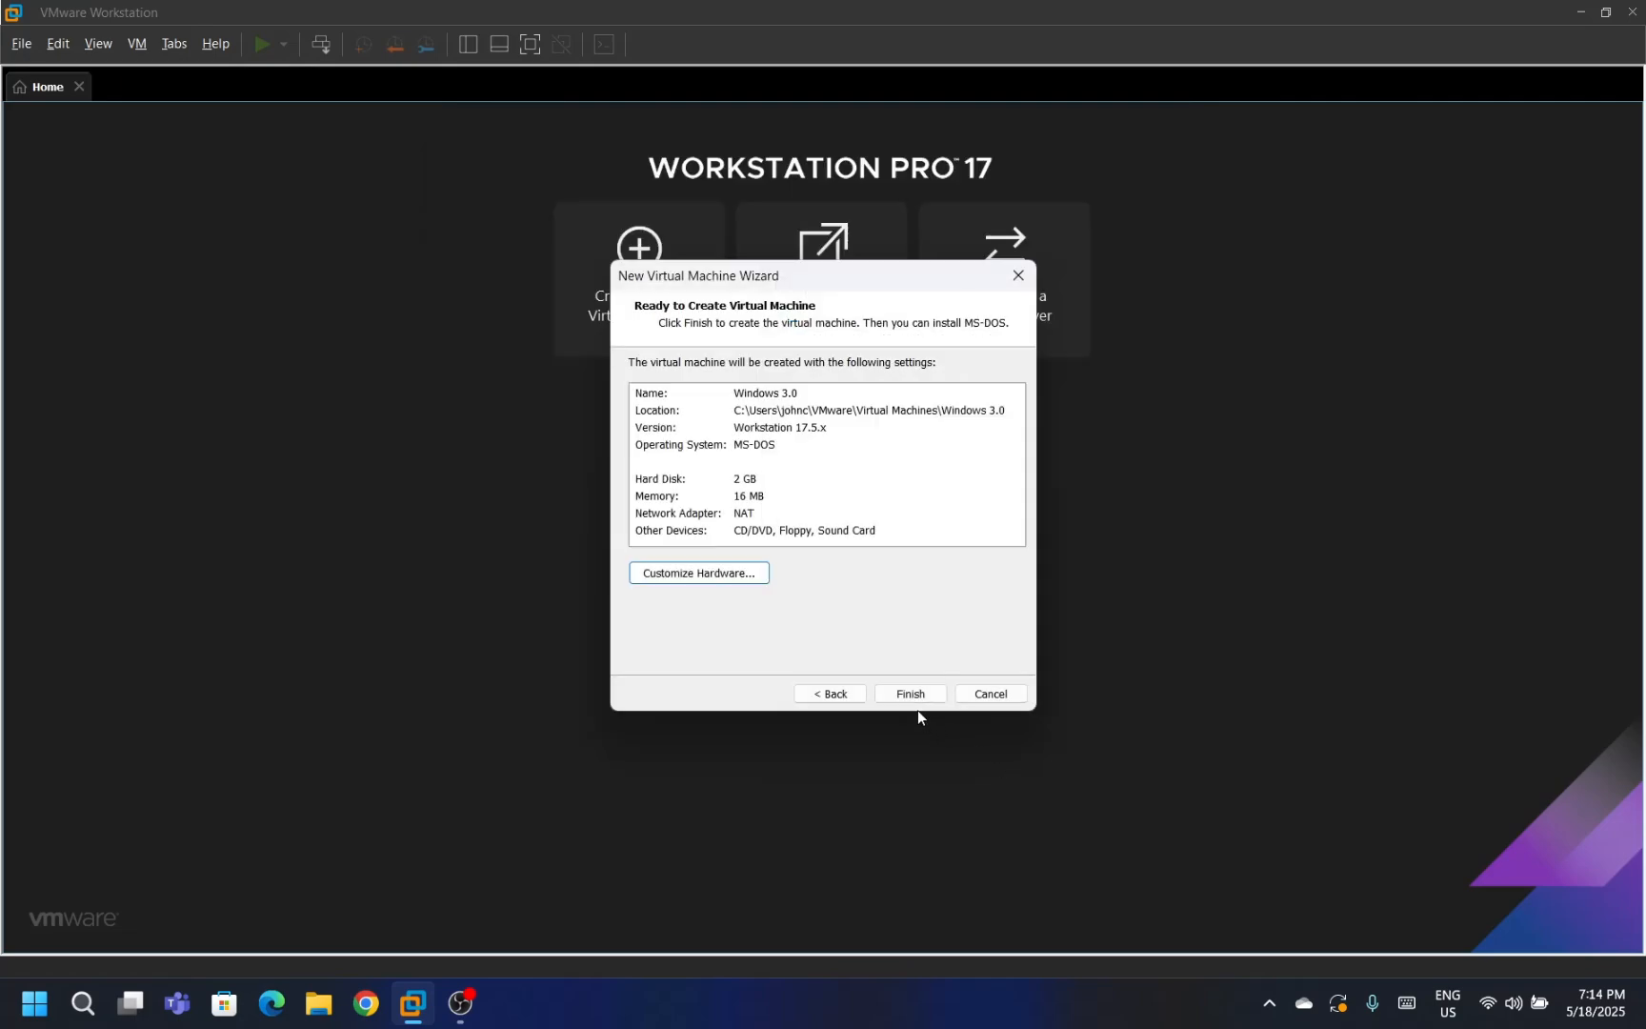
Finish creating the Windows 3.0 virtual machine and power it on with the guest display stretched to fill the window.
click(907, 694)
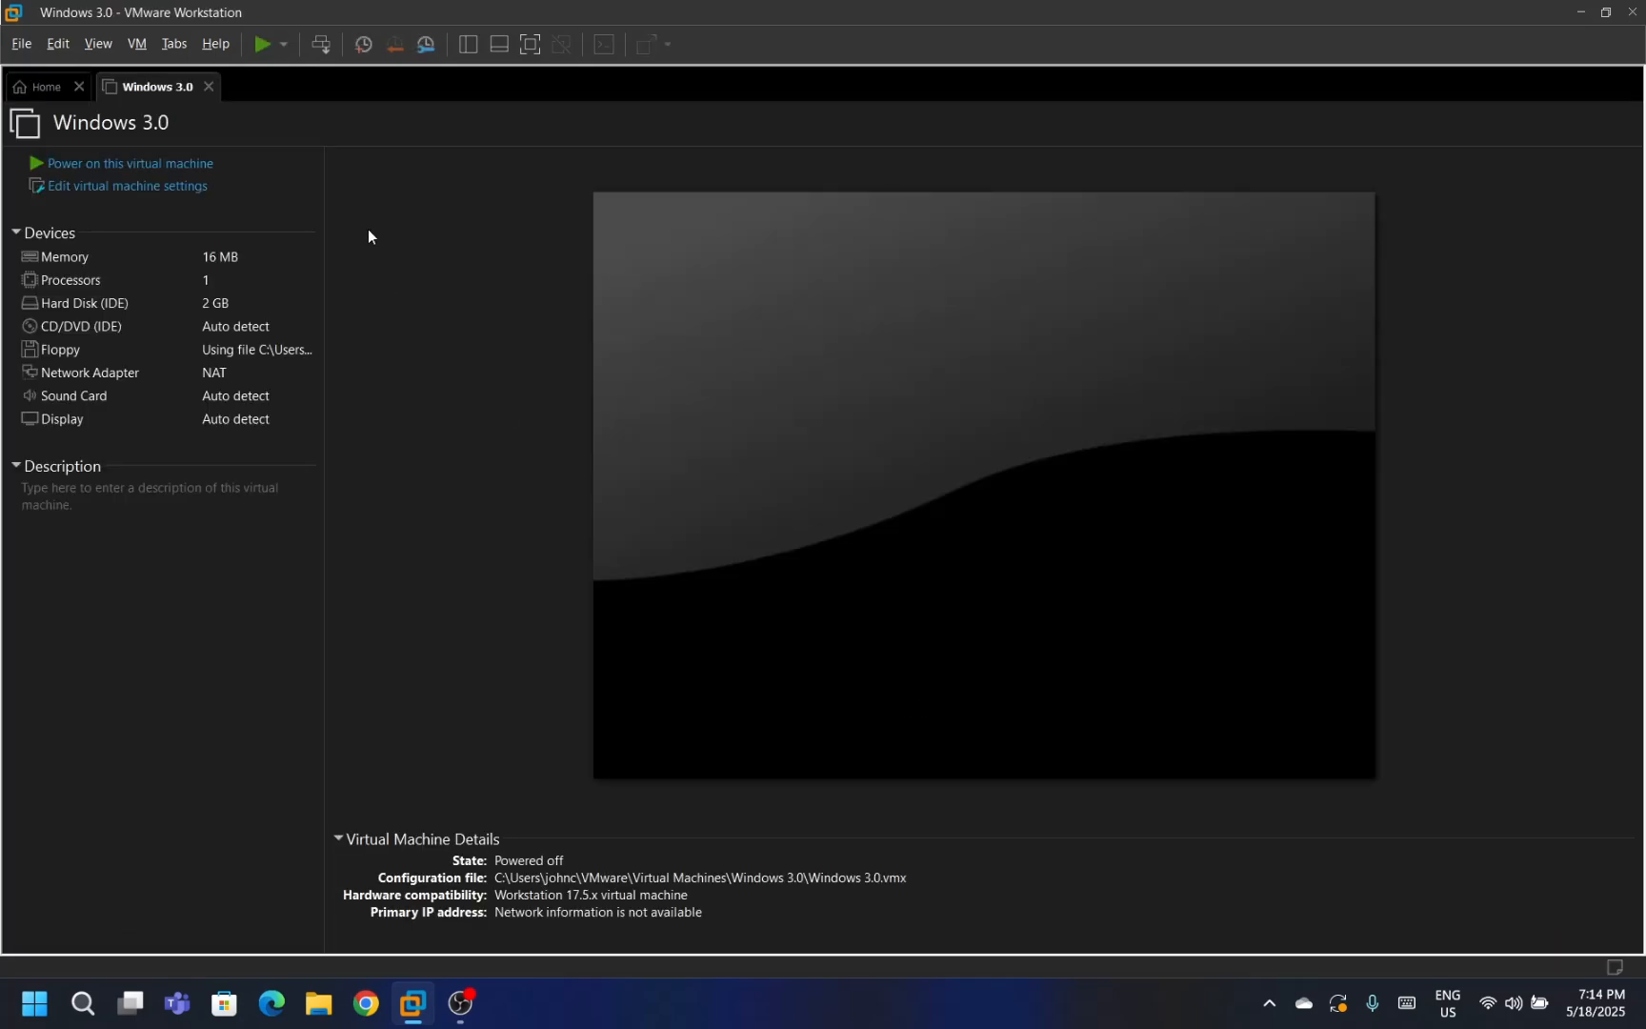
click(211, 165)
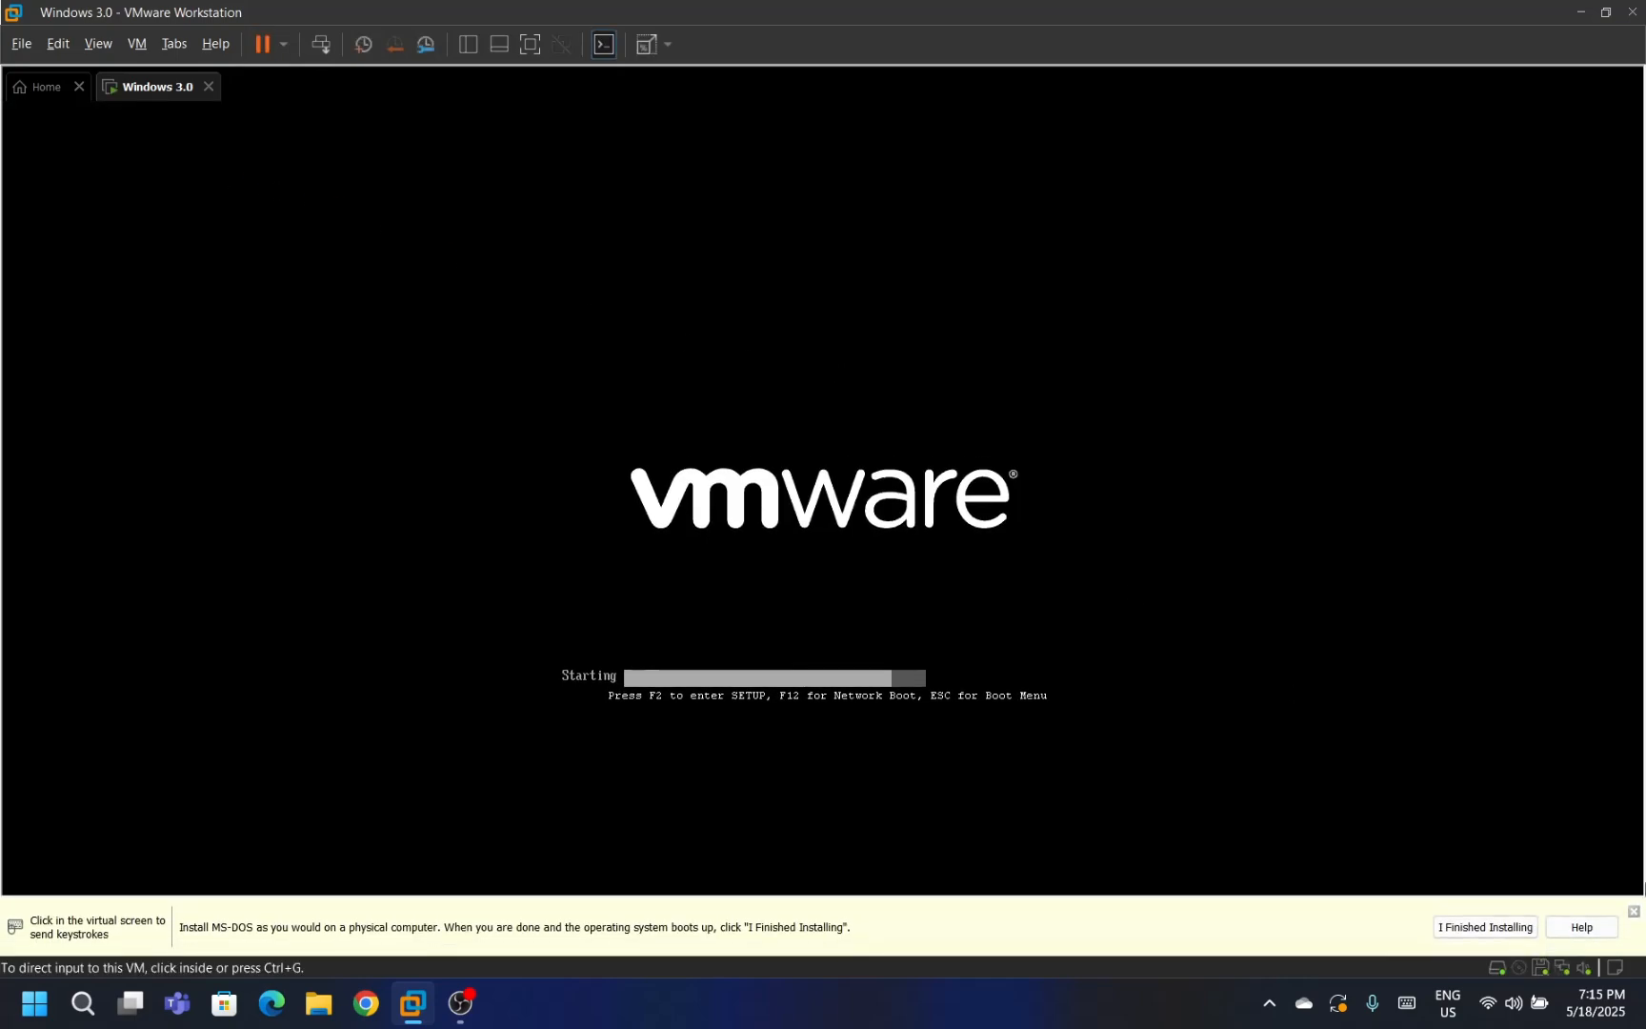
click(648, 45)
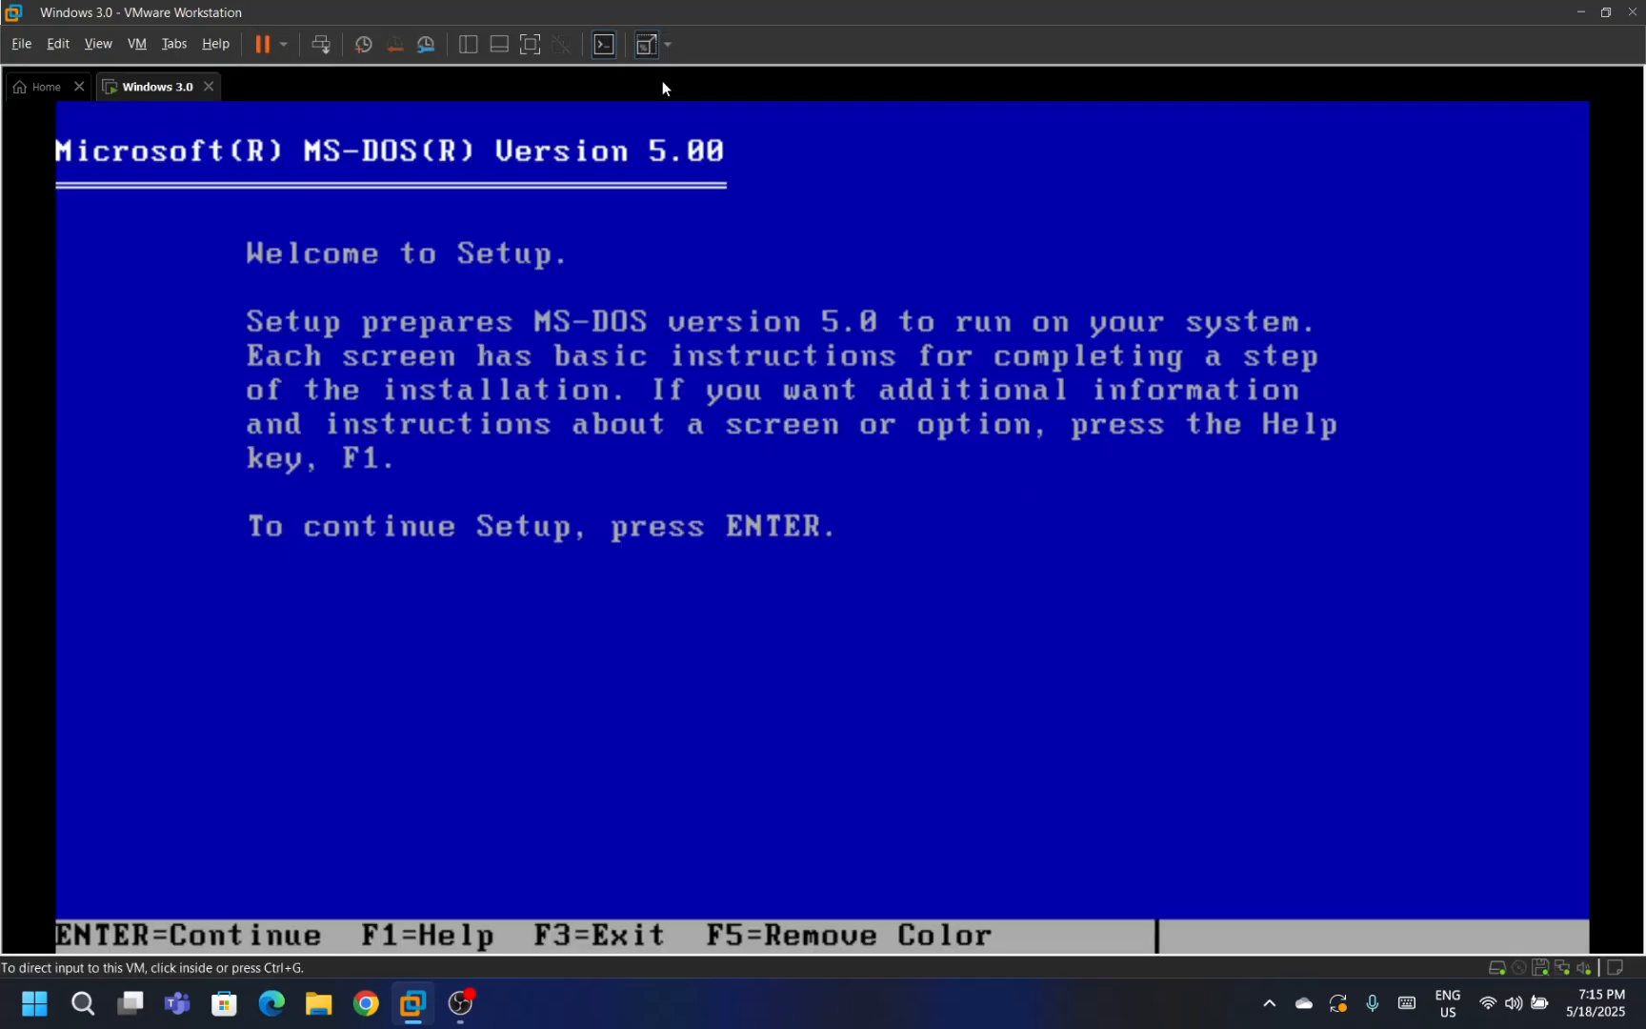
Continue MS-DOS 5.0 Setup and accept the default date, country, keyboard and hard disk install settings.
key(ctrl+g)
key(Return)
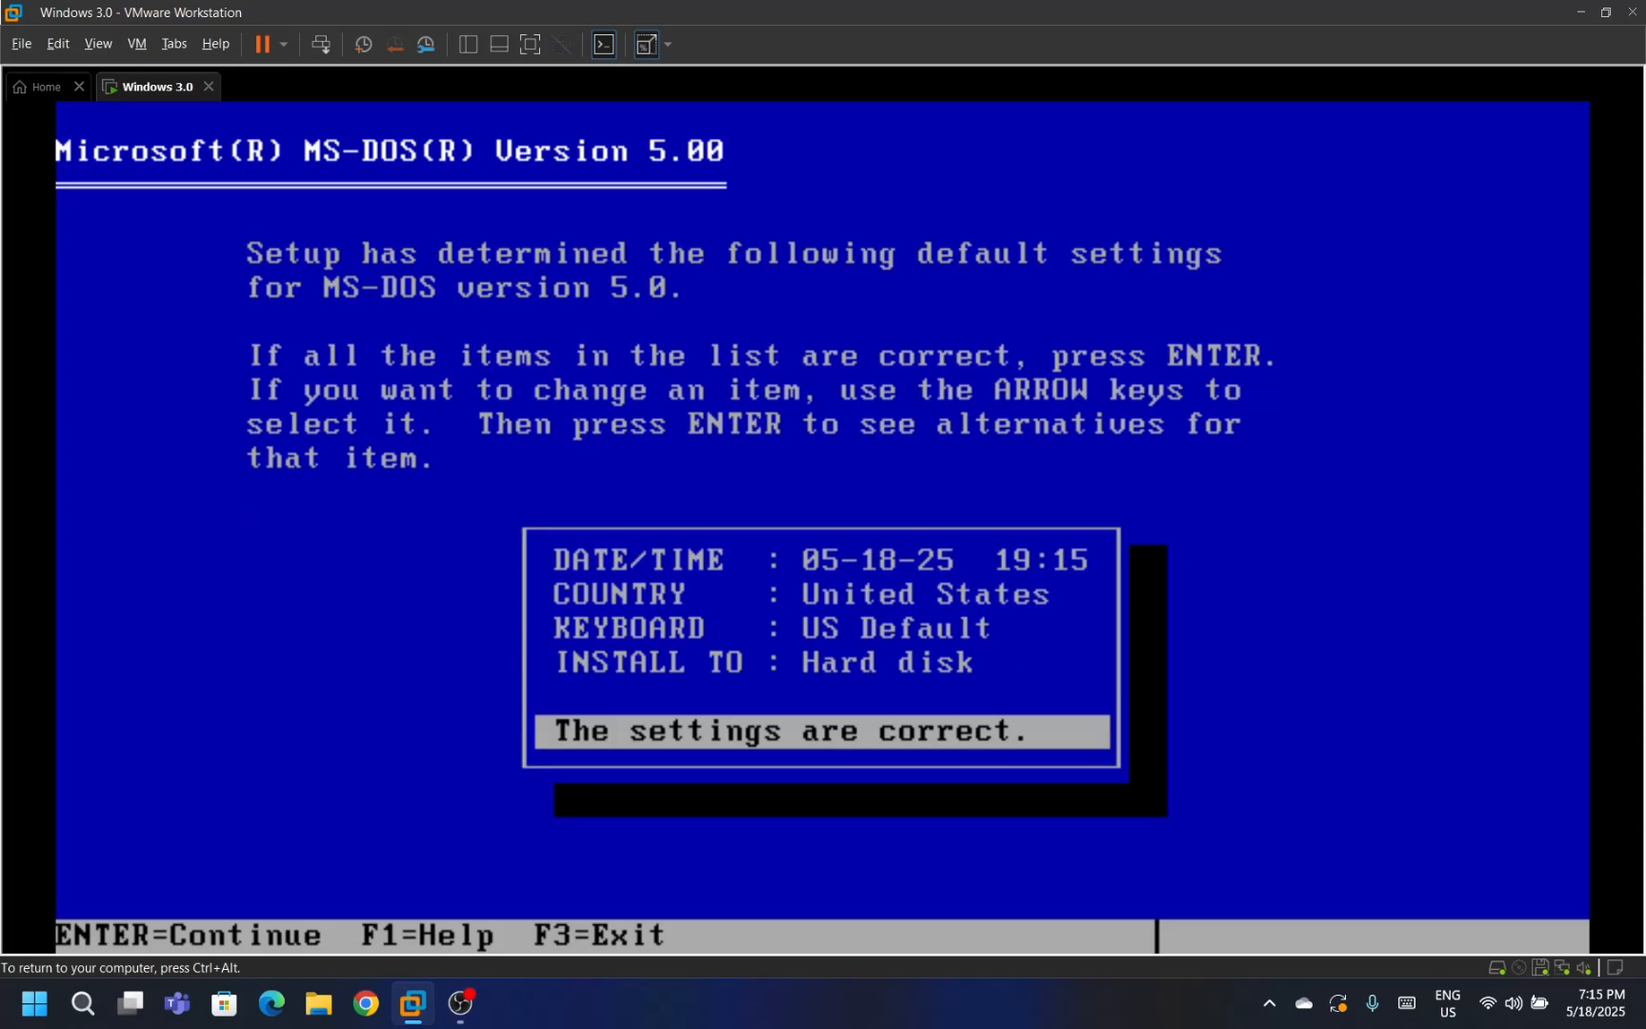
key(Return)
key(Up)
key(Return)
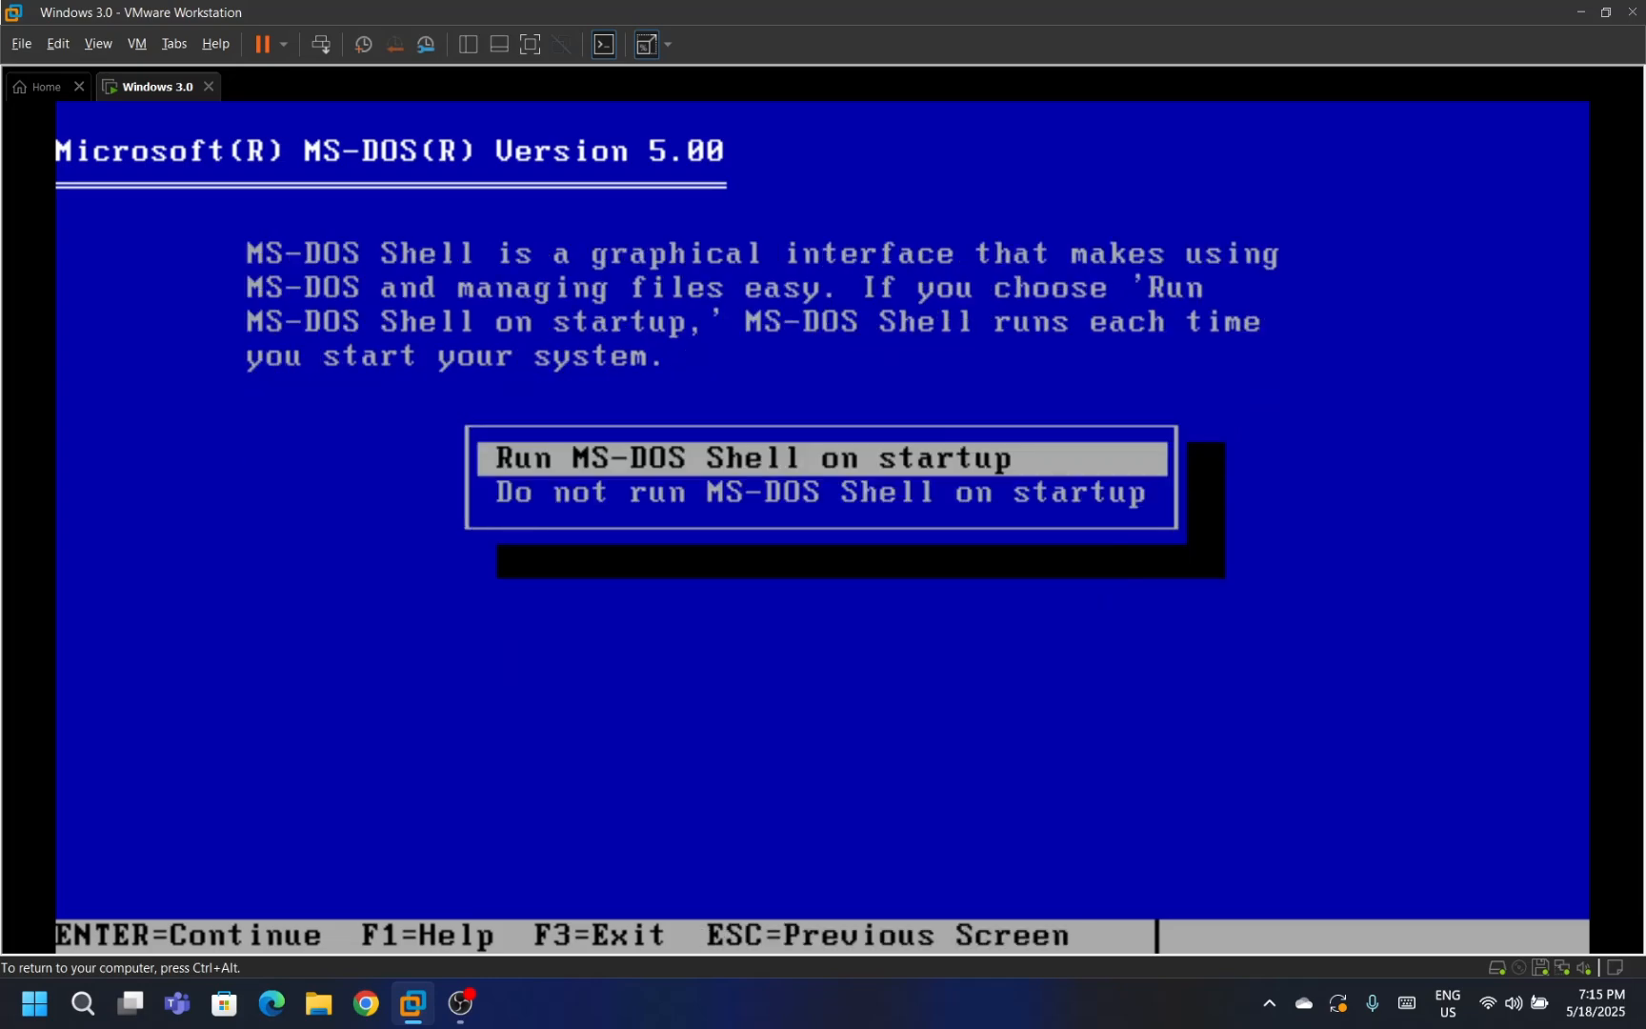
Choose not to run MS-DOS Shell on startup and begin the installation to C:\DOS.
key(Down)
key(Return)
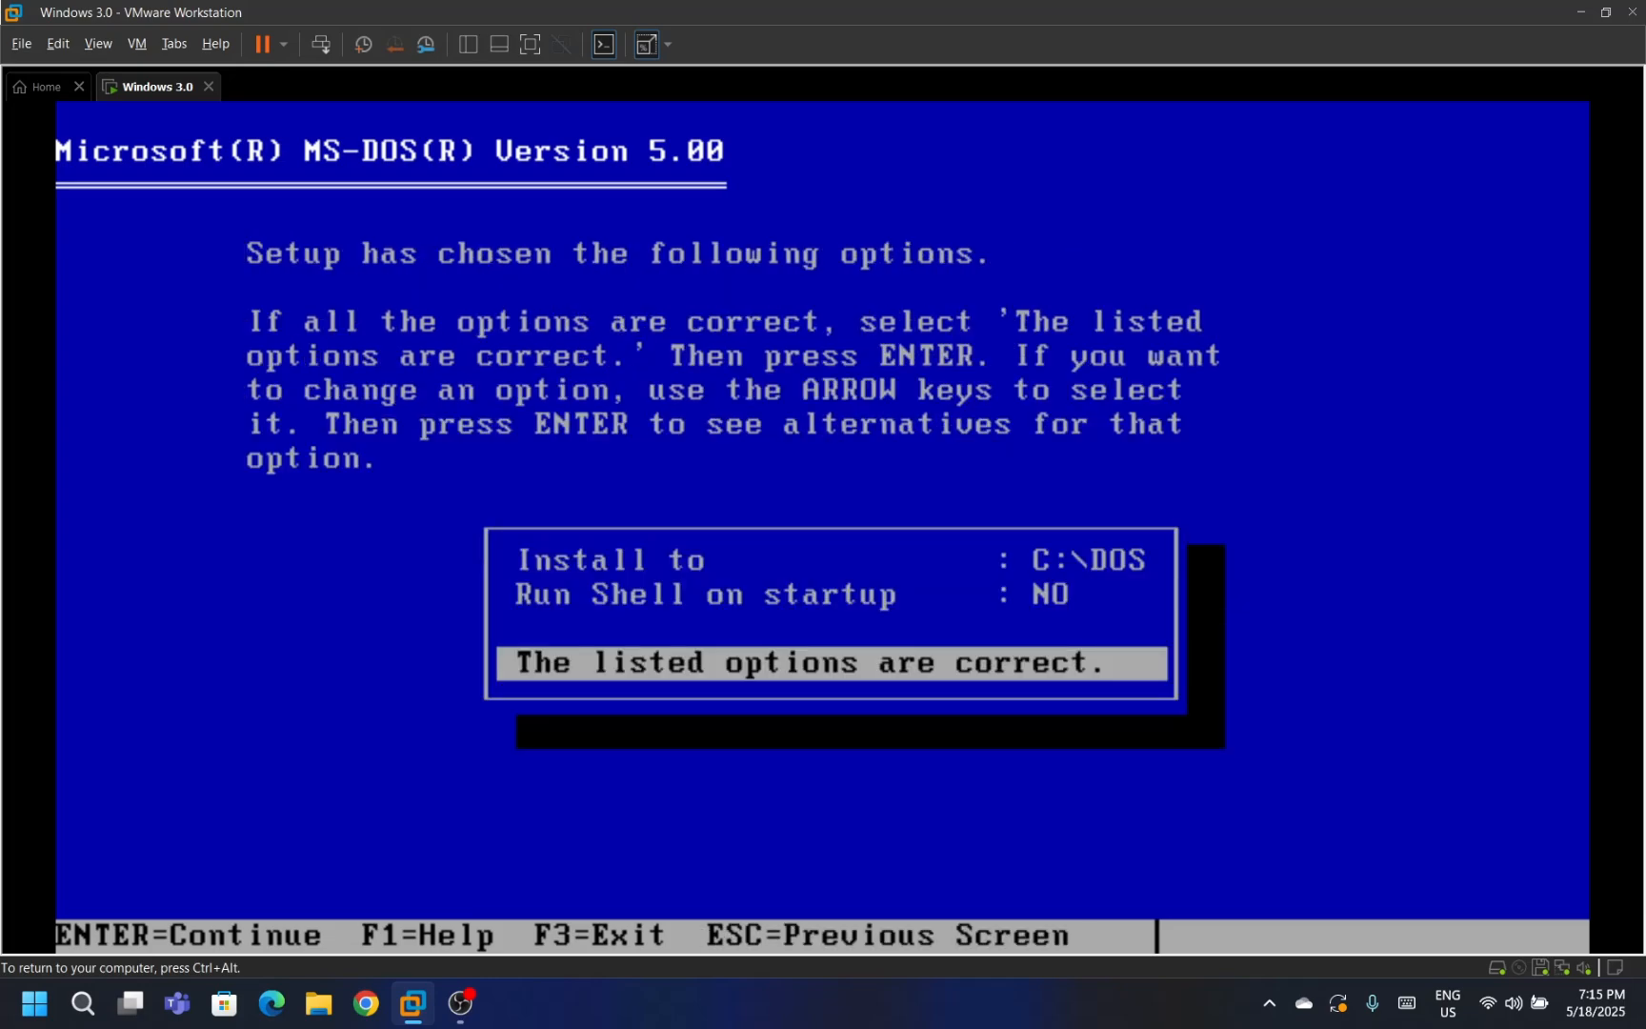
key(Return)
key(Return)
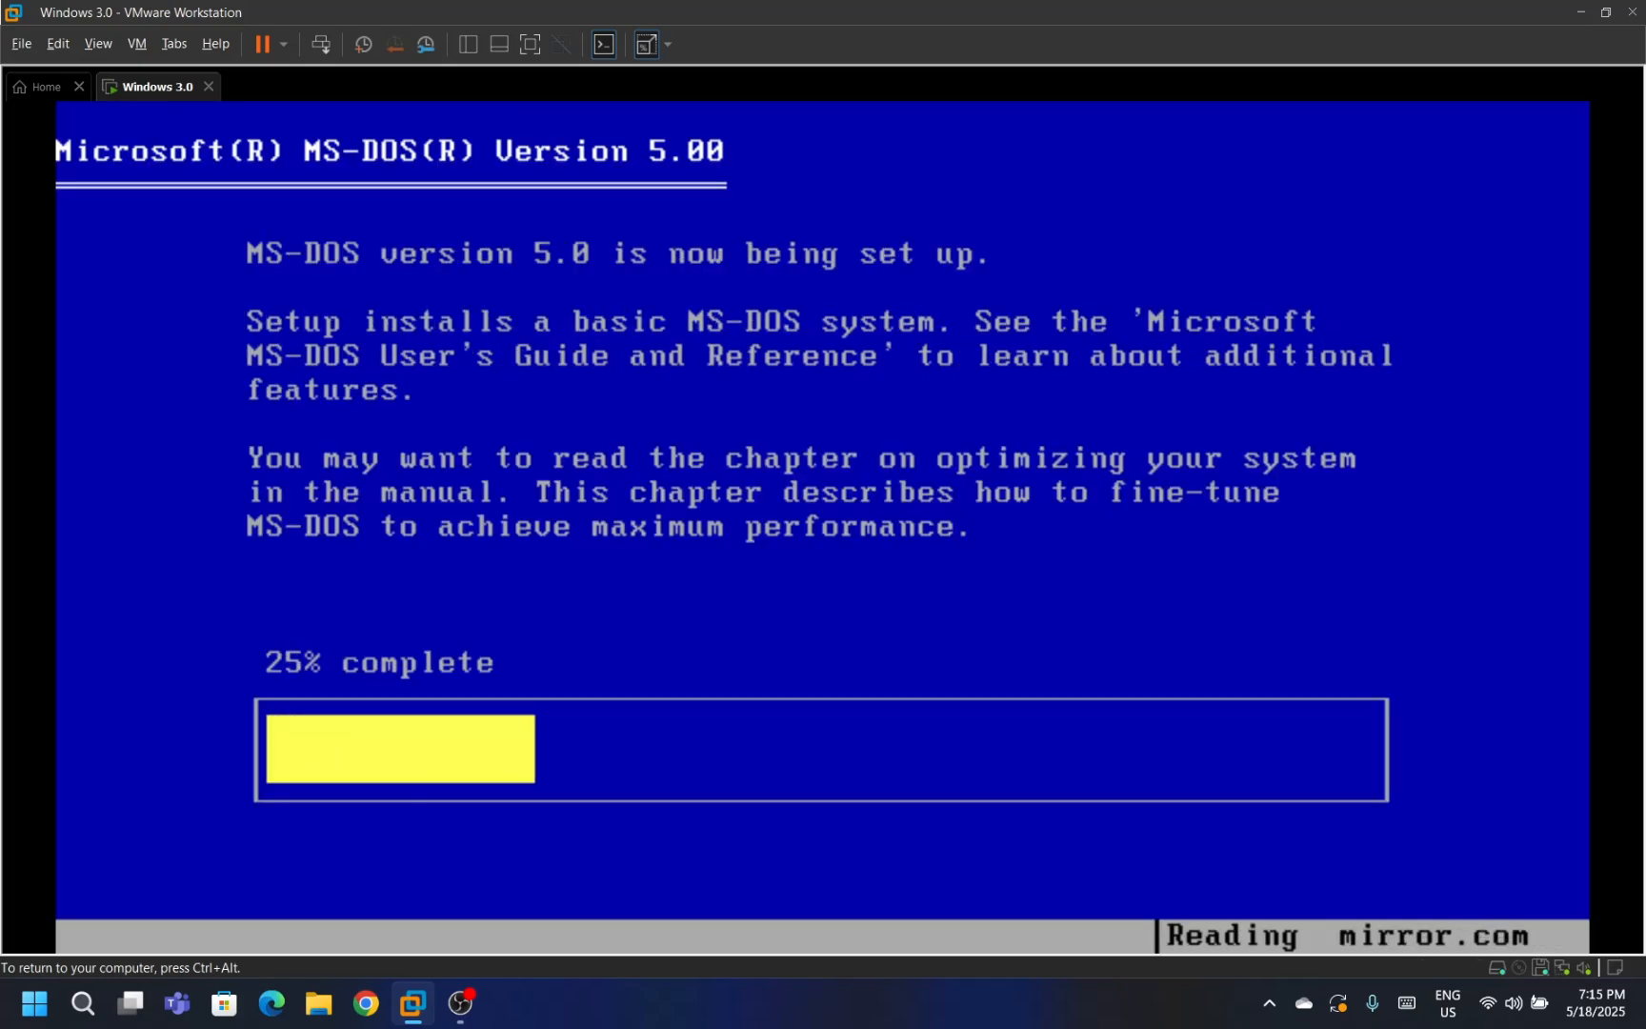
Change the virtual floppy image to Disk02.img and continue MS-DOS Setup.
key(ctrl+alt)
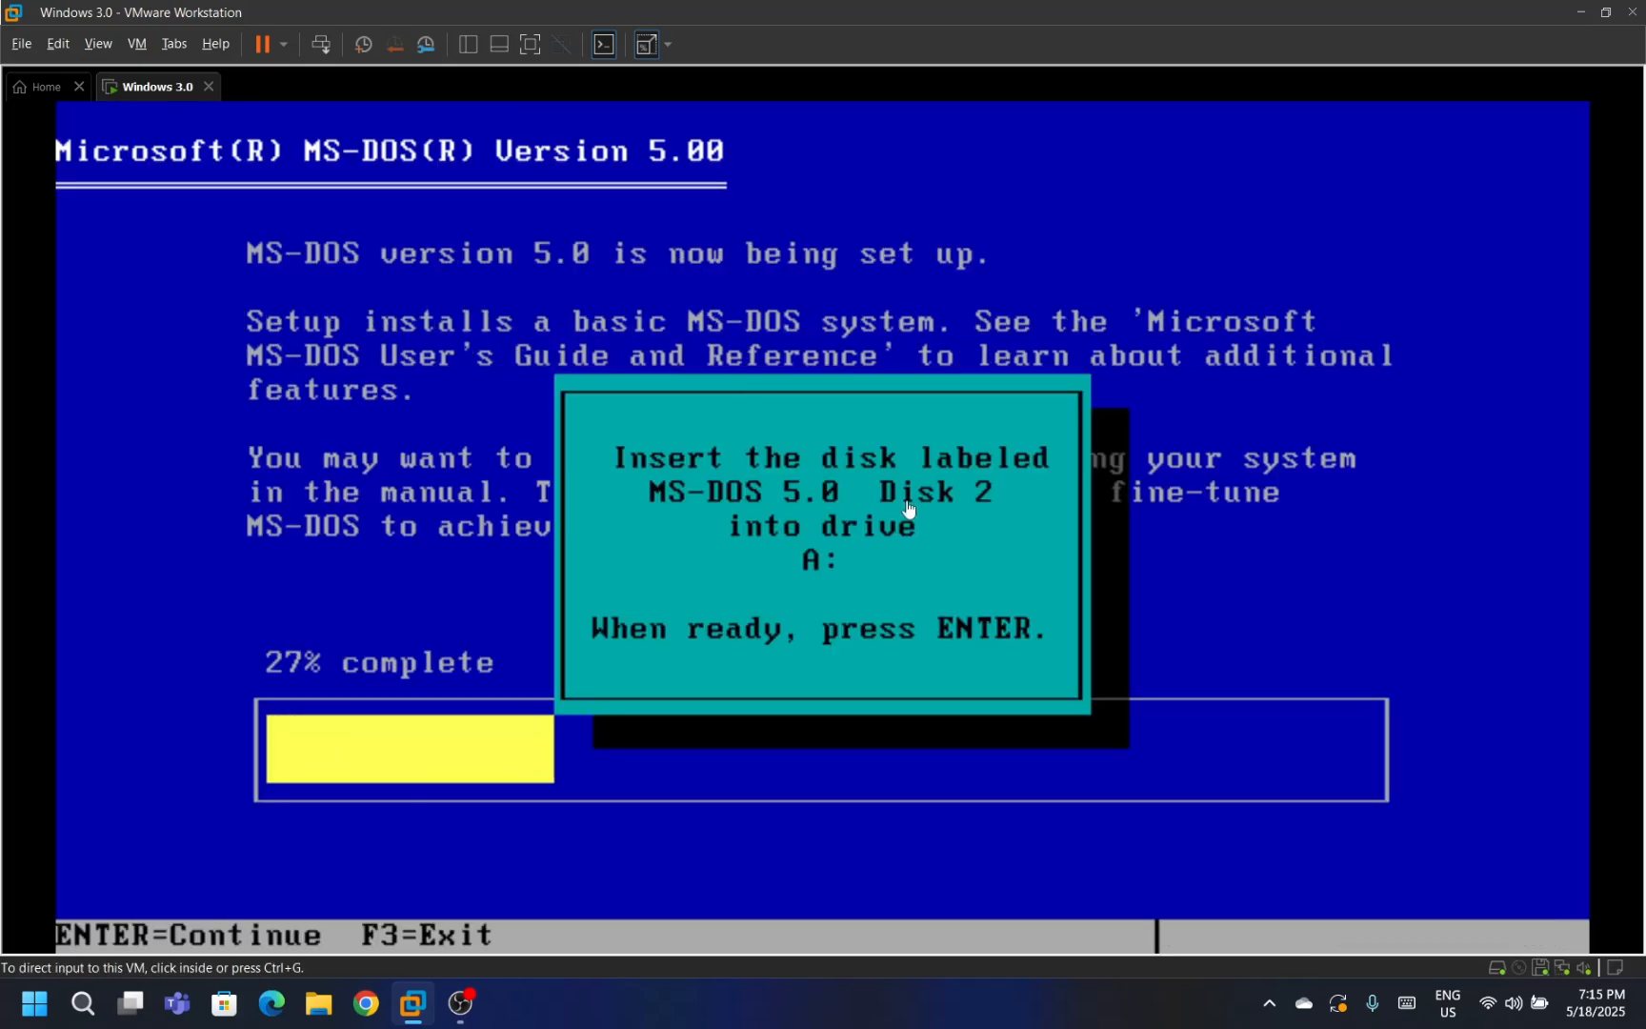
double_click(1539, 968)
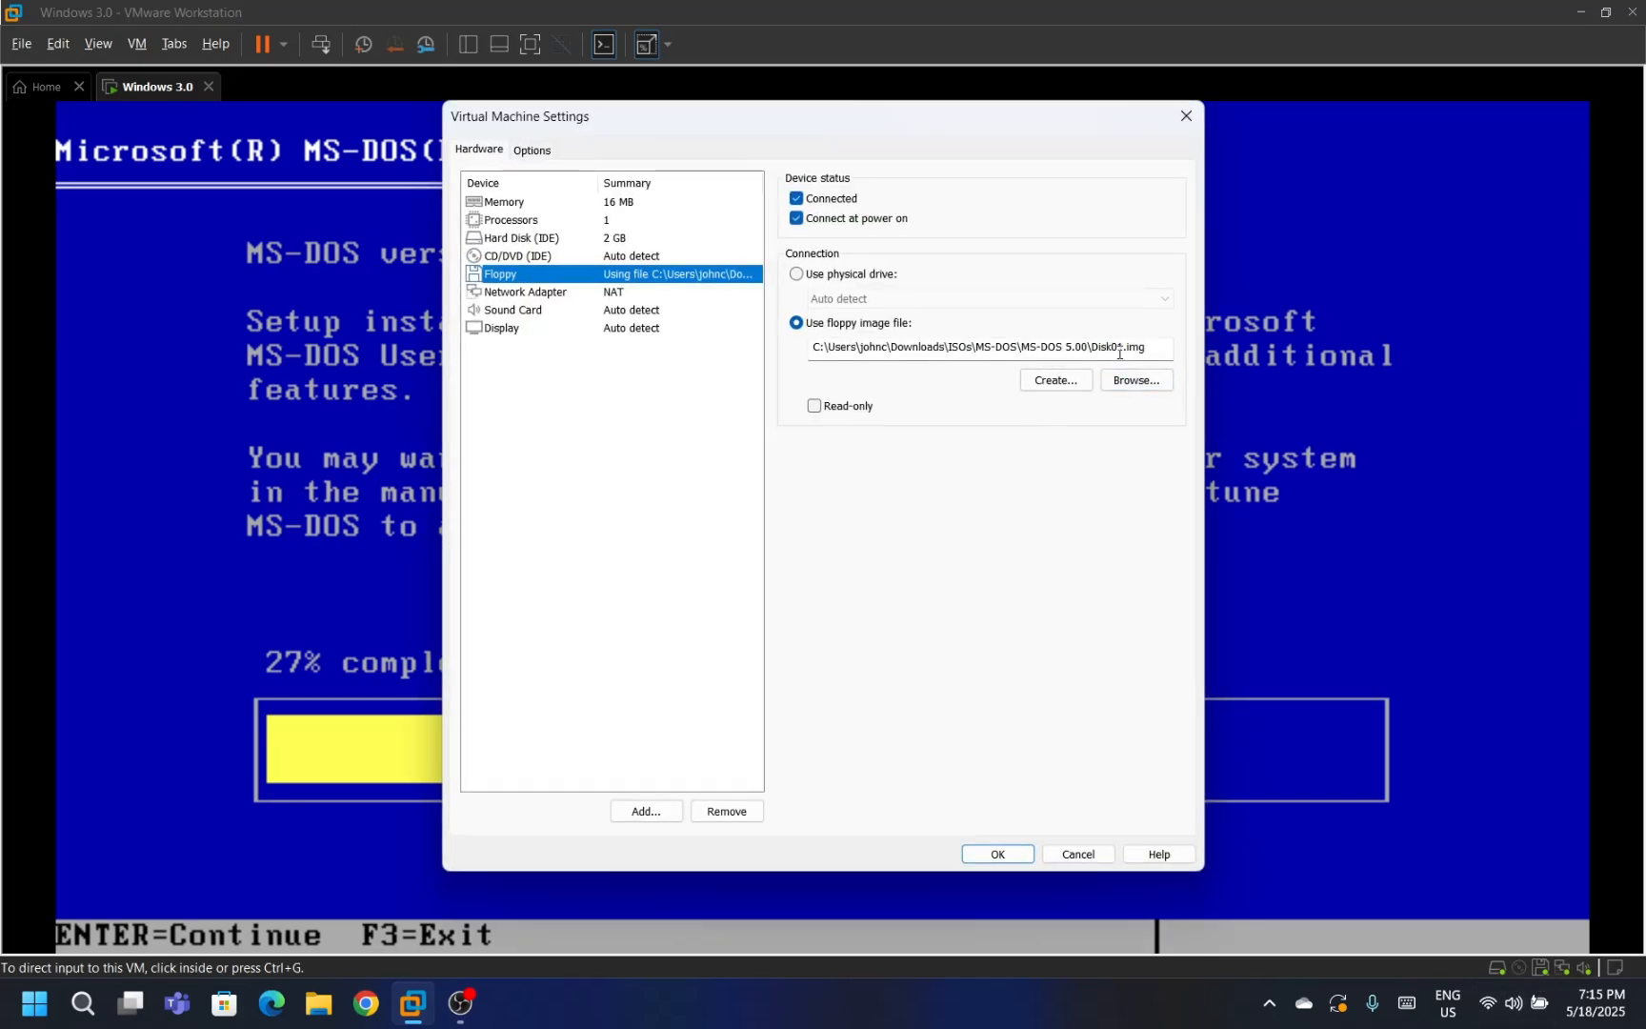
click(1124, 347)
text(2)
key(Return)
click(1120, 386)
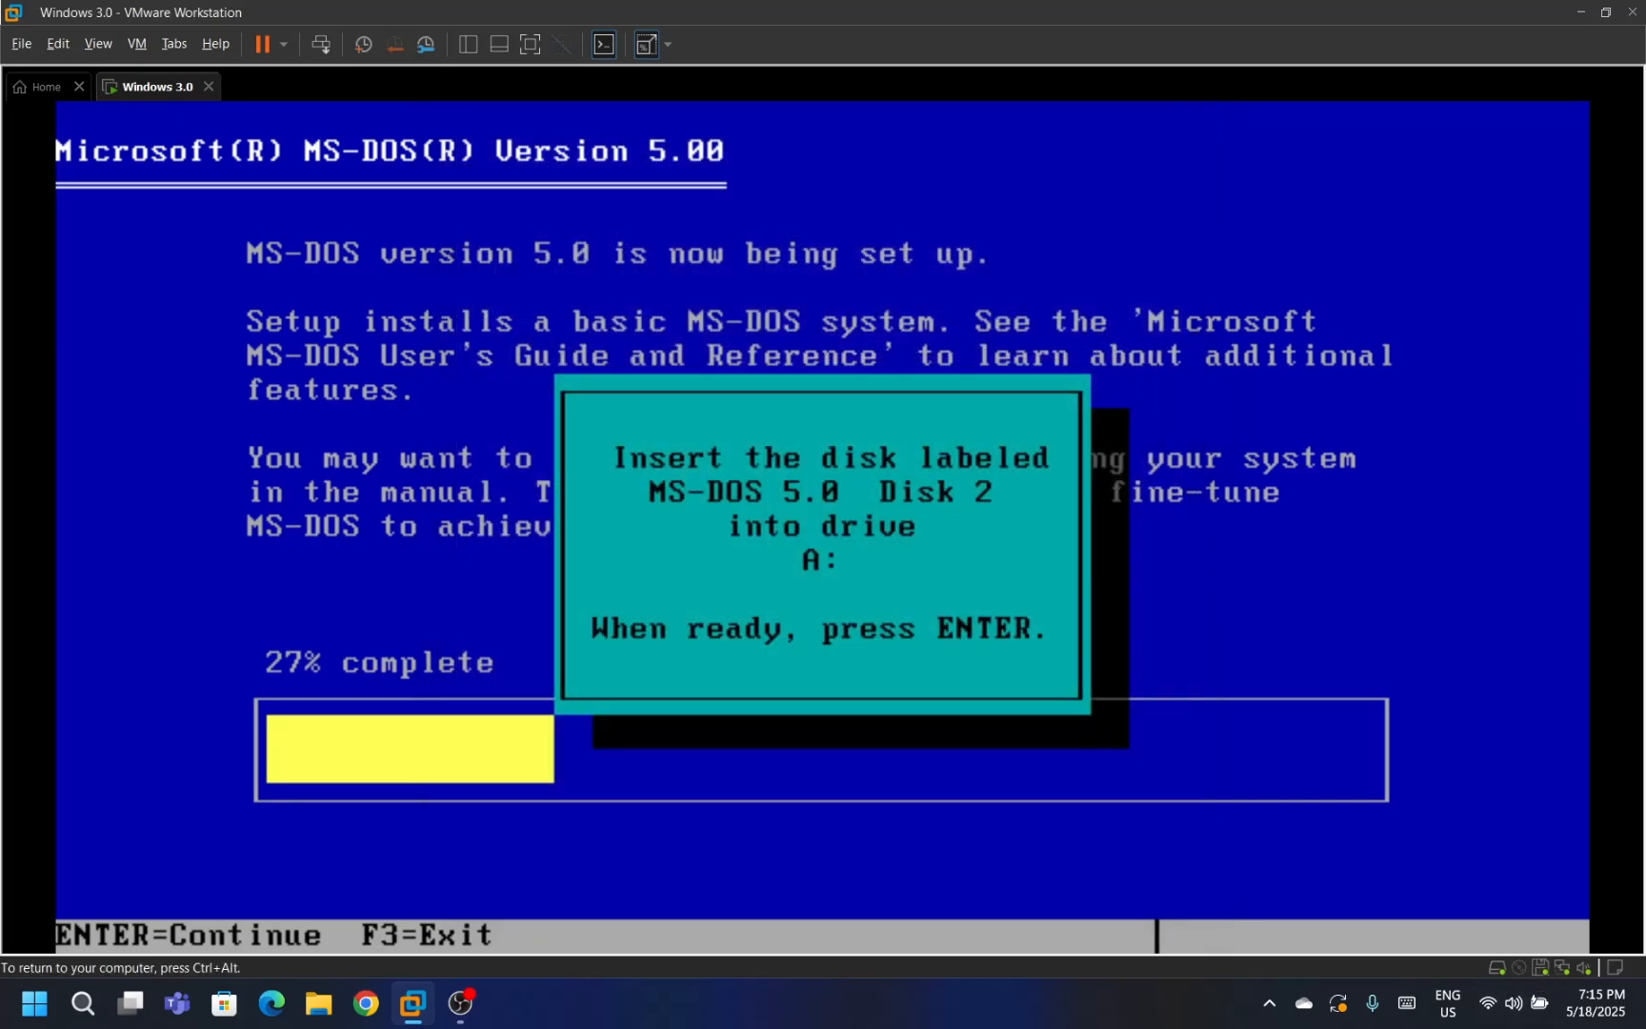
key(Return)
Change the virtual floppy image to Disk03.img and continue MS-DOS Setup.
key(ctrl+alt)
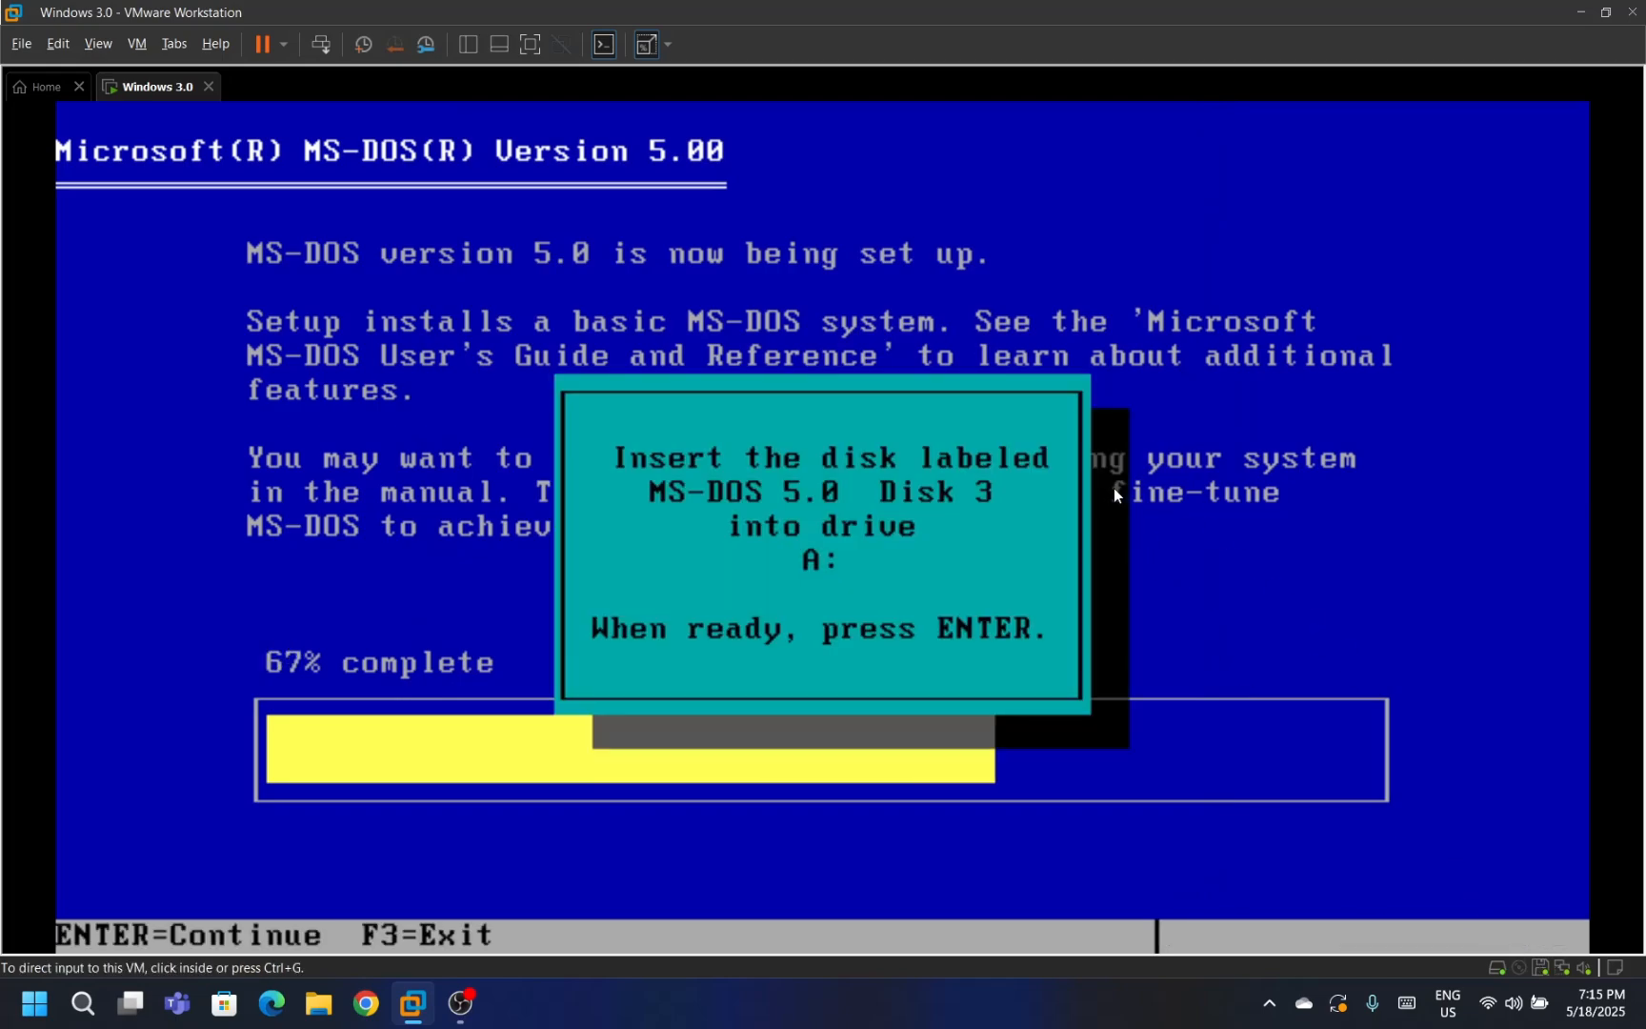
key(ctrl+d)
click(1127, 349)
key(BackSpace)
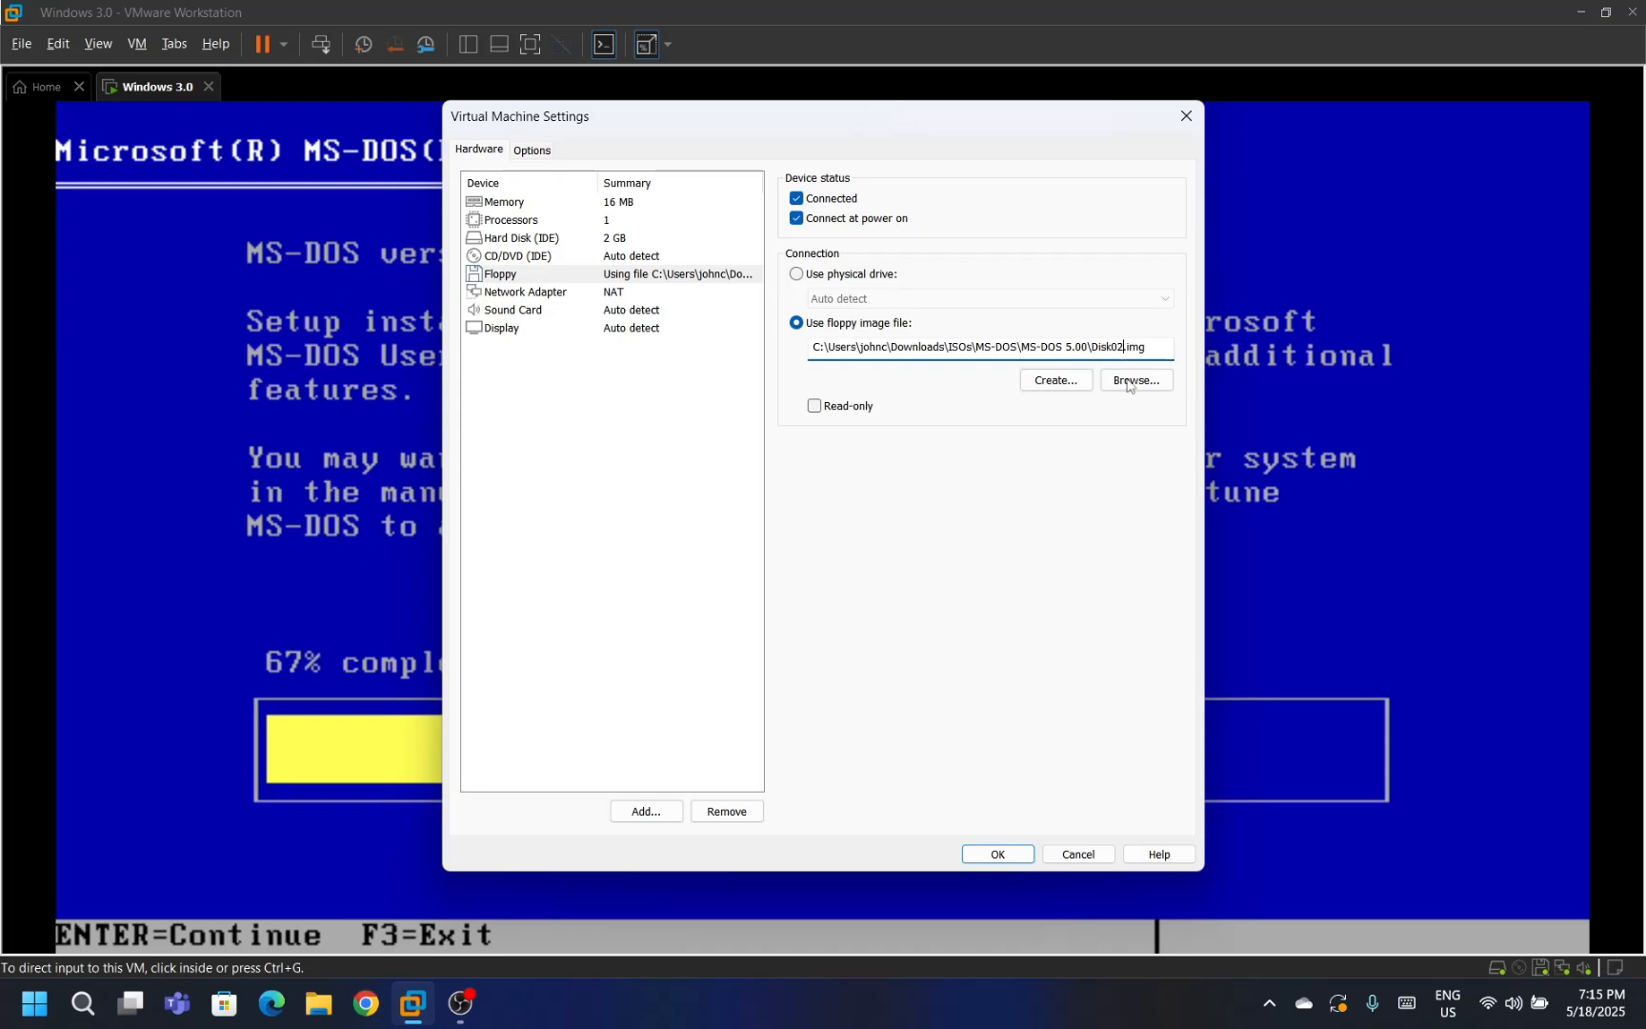
text(3)
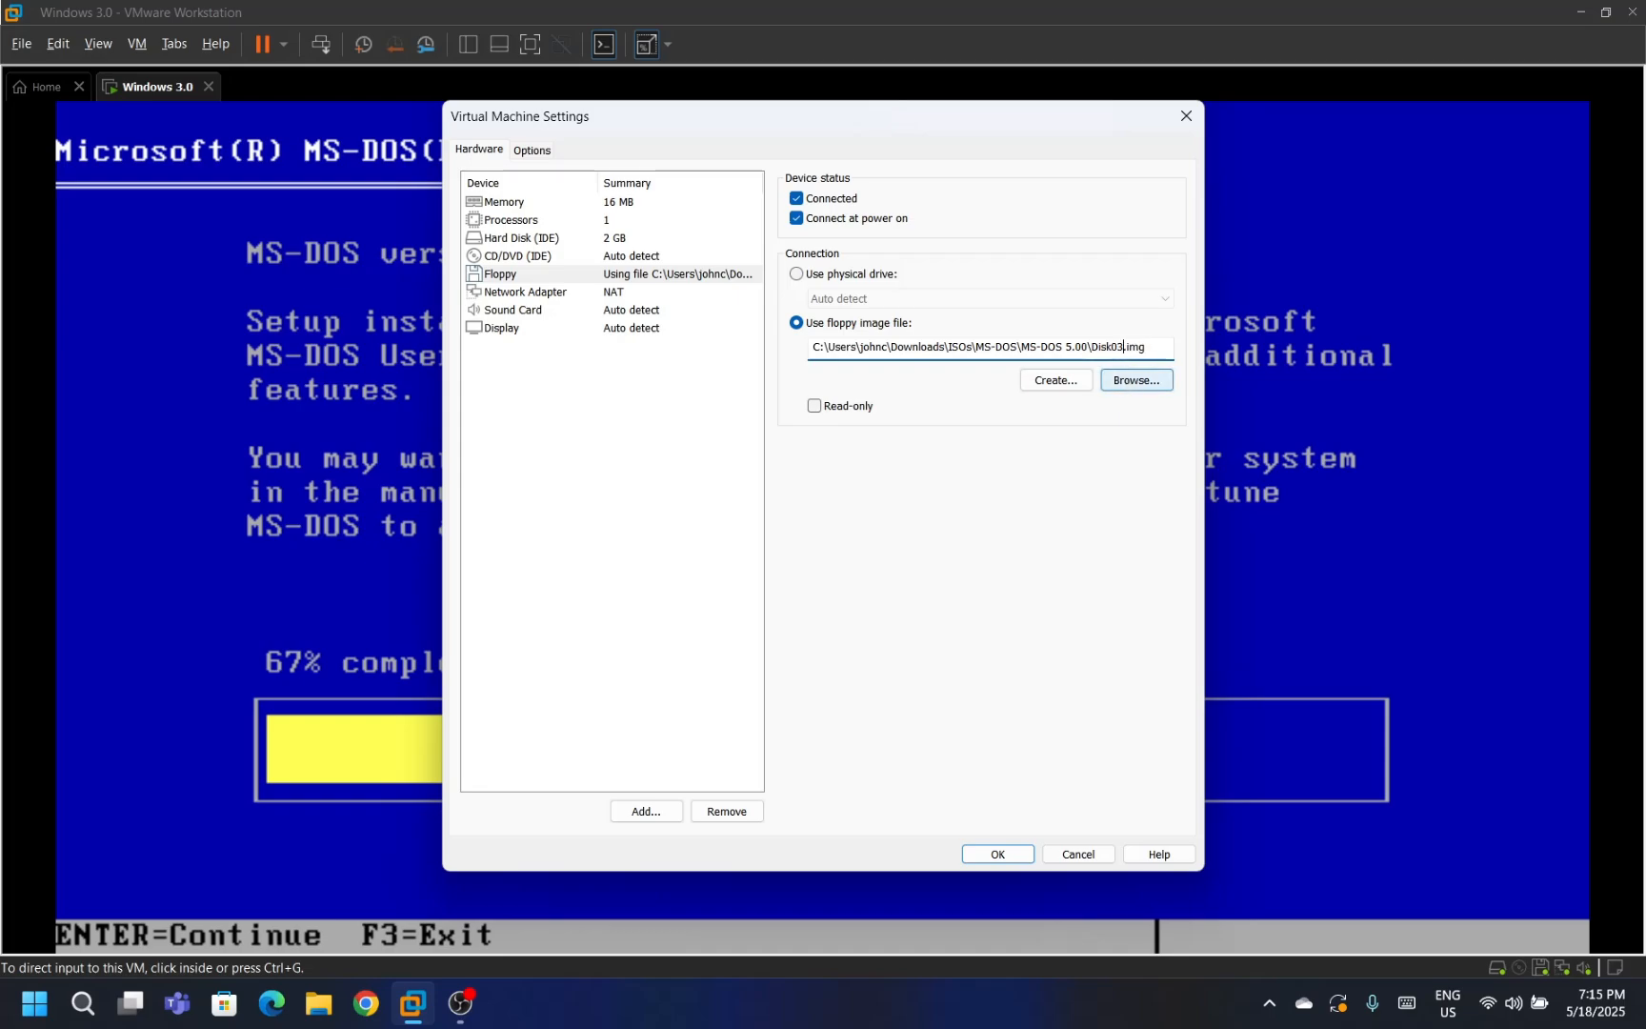
key(Return)
click(1126, 381)
key(Return)
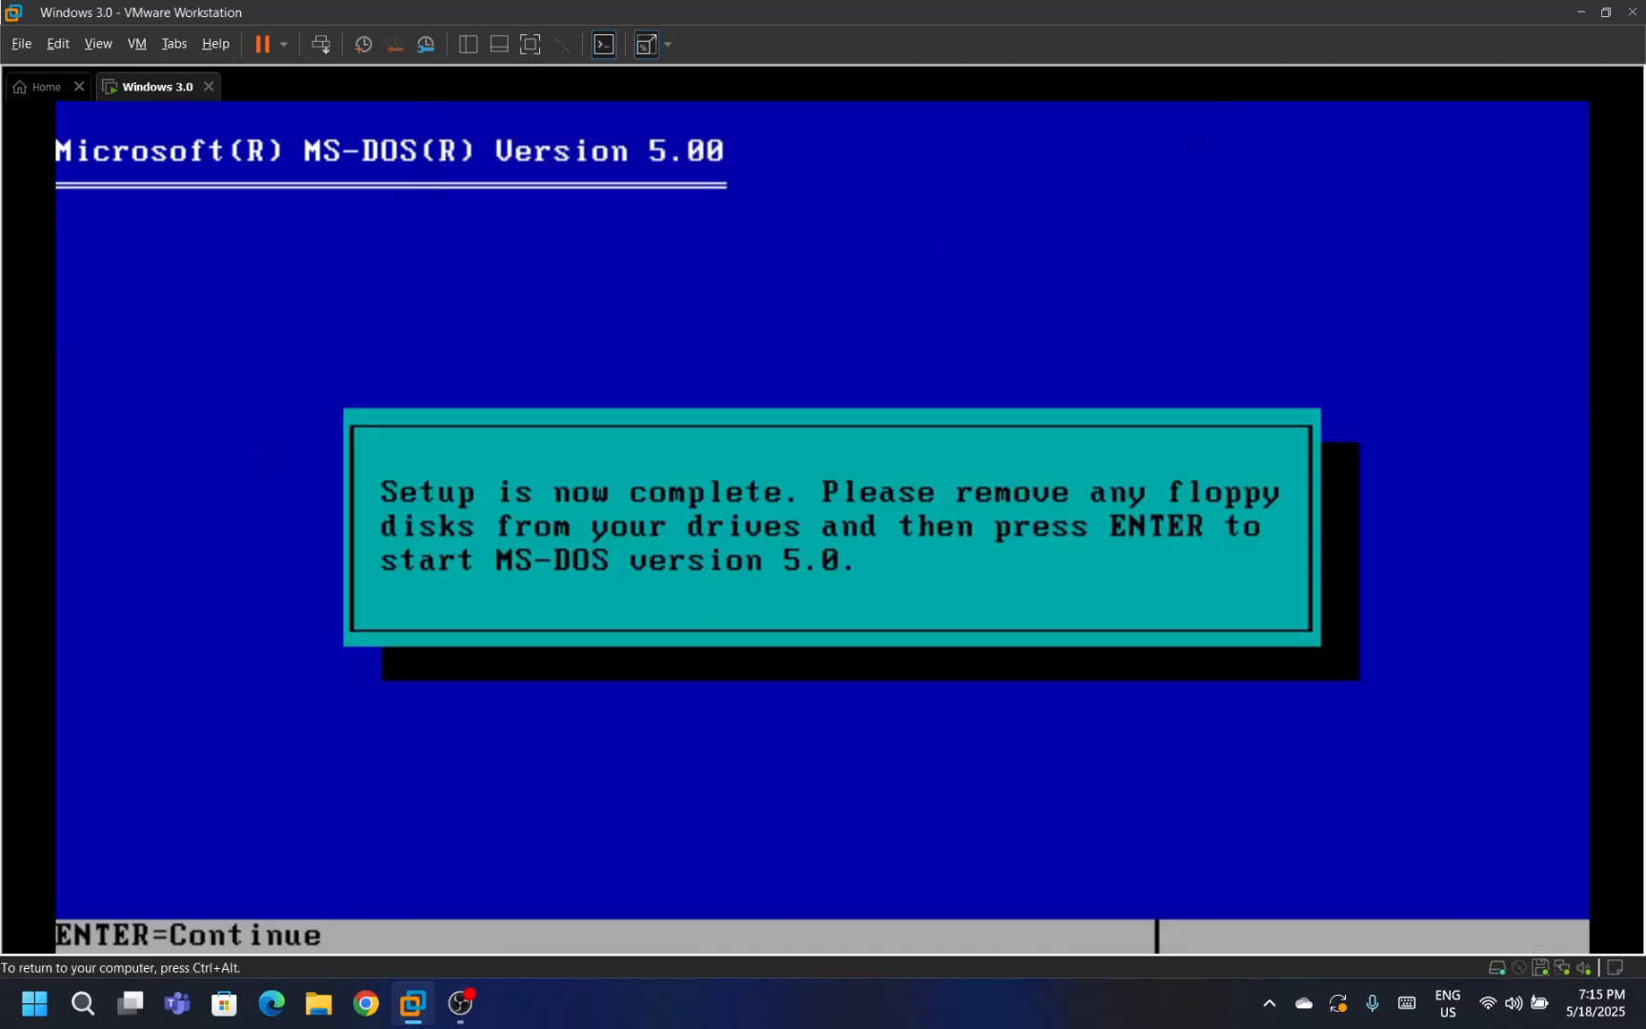
Set the floppy image to DISK01.IMG from the Windows 3.0 folder and disconnect the floppy drive.
key(ctrl+alt)
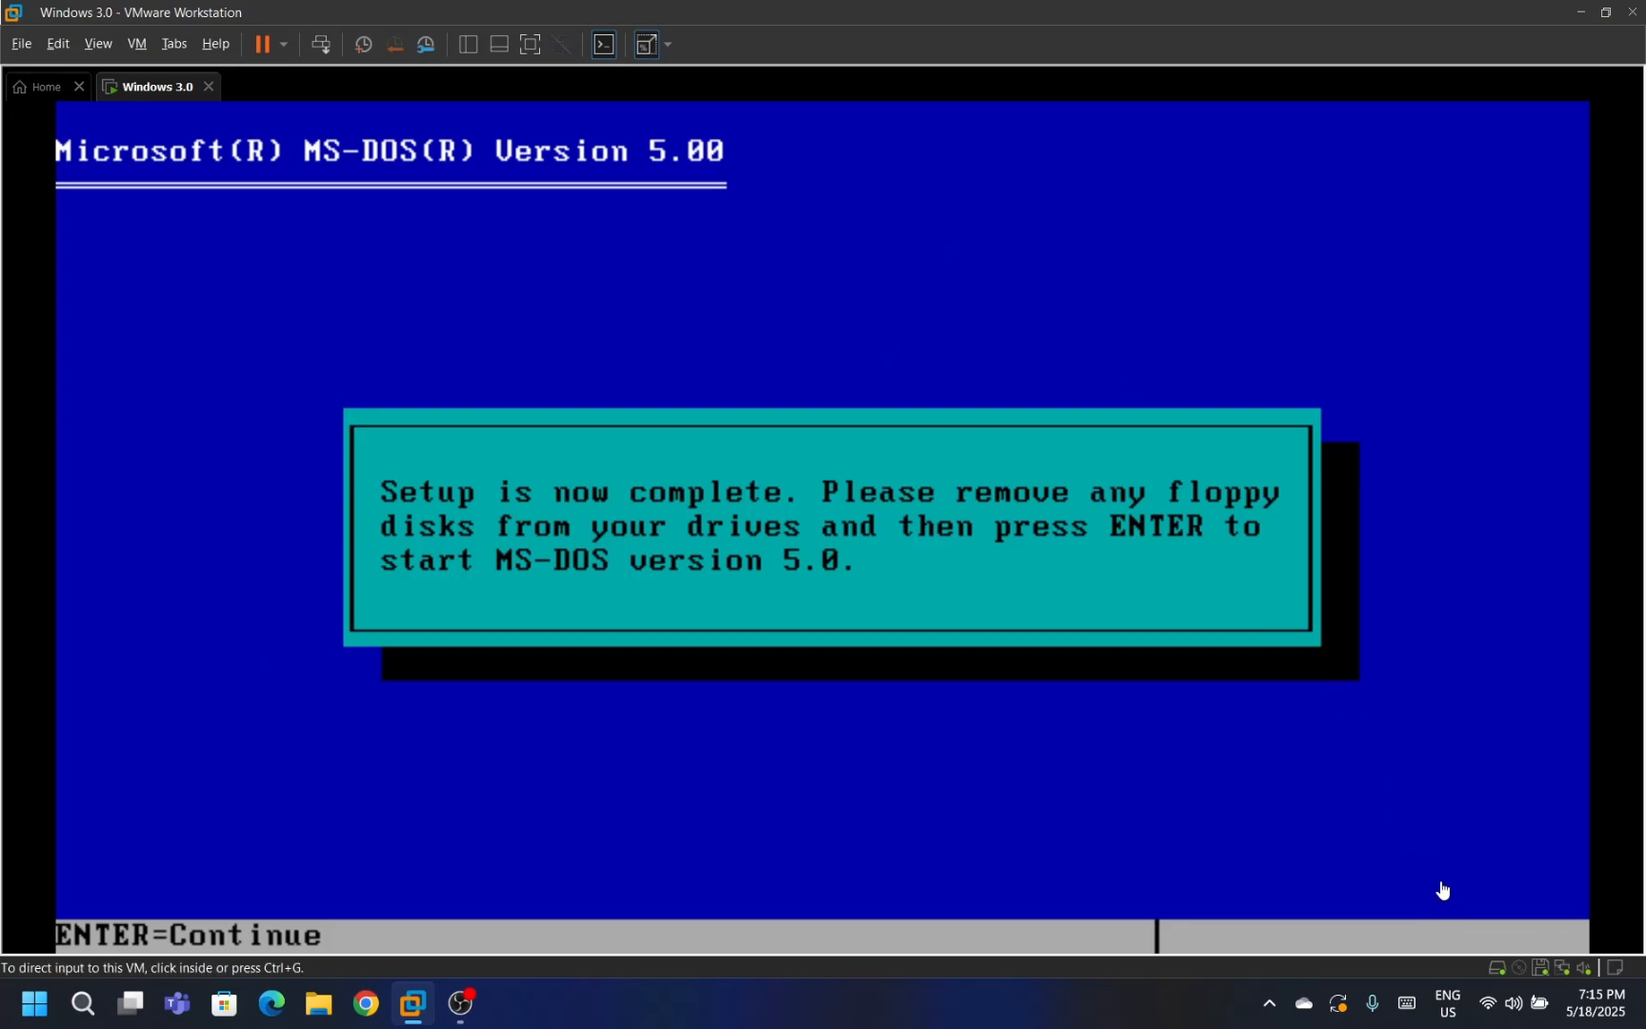
key(ctrl+d)
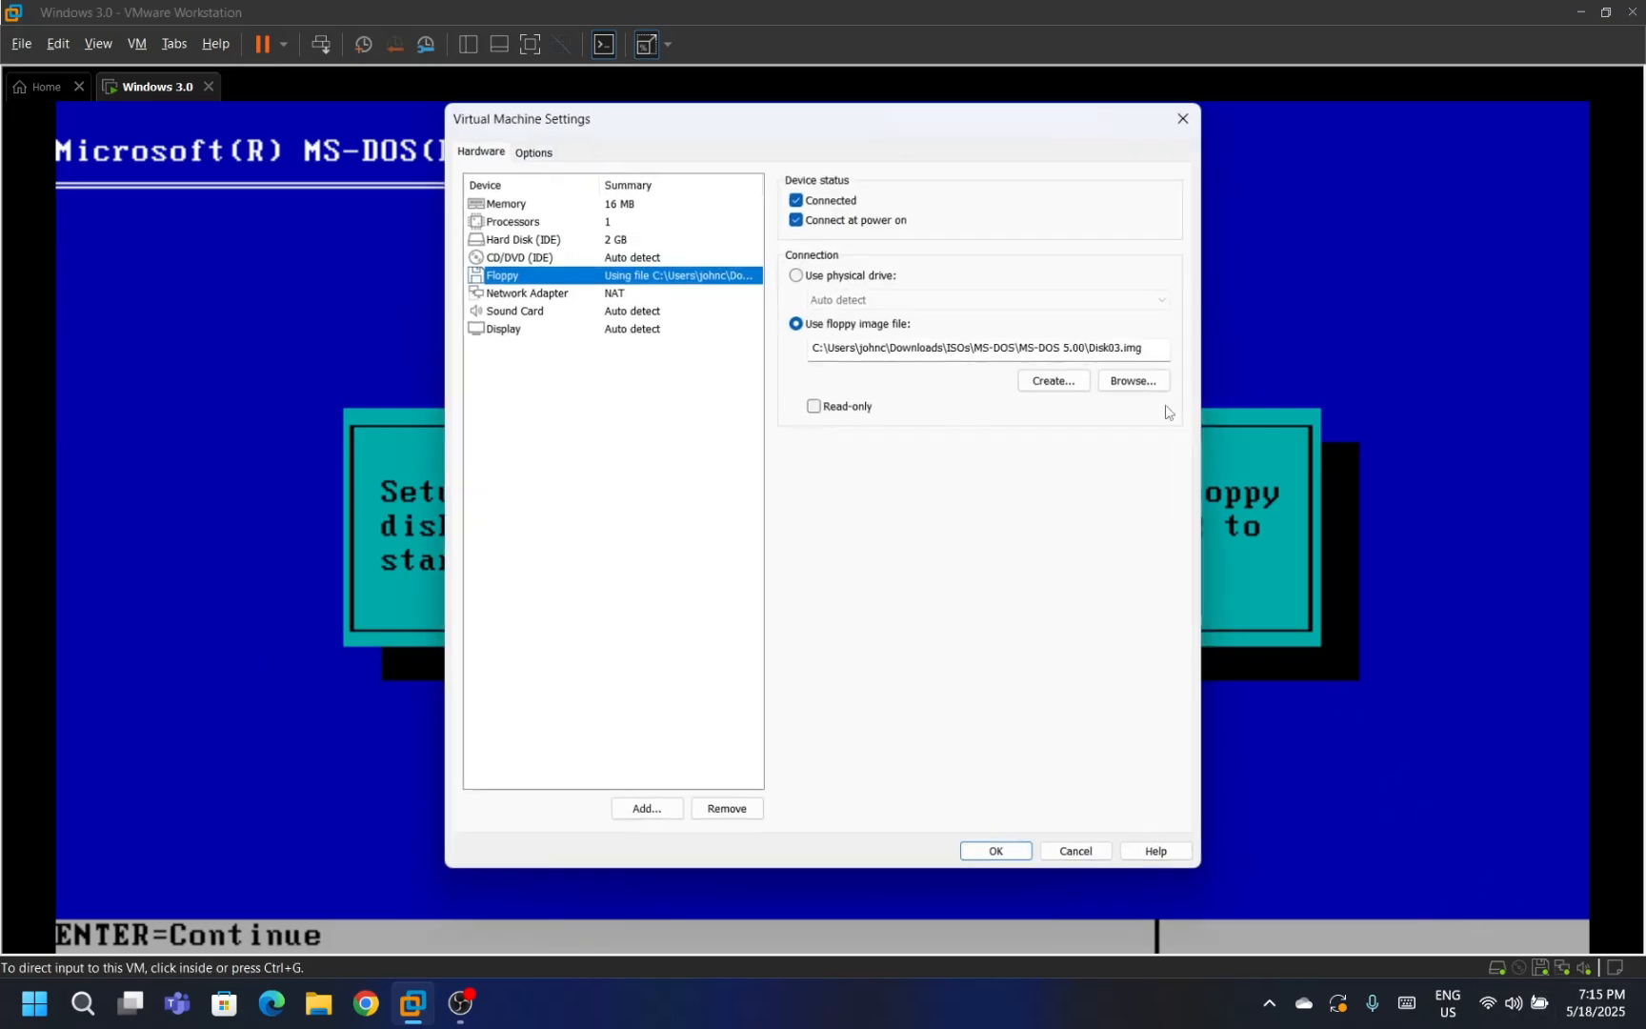
click(1136, 380)
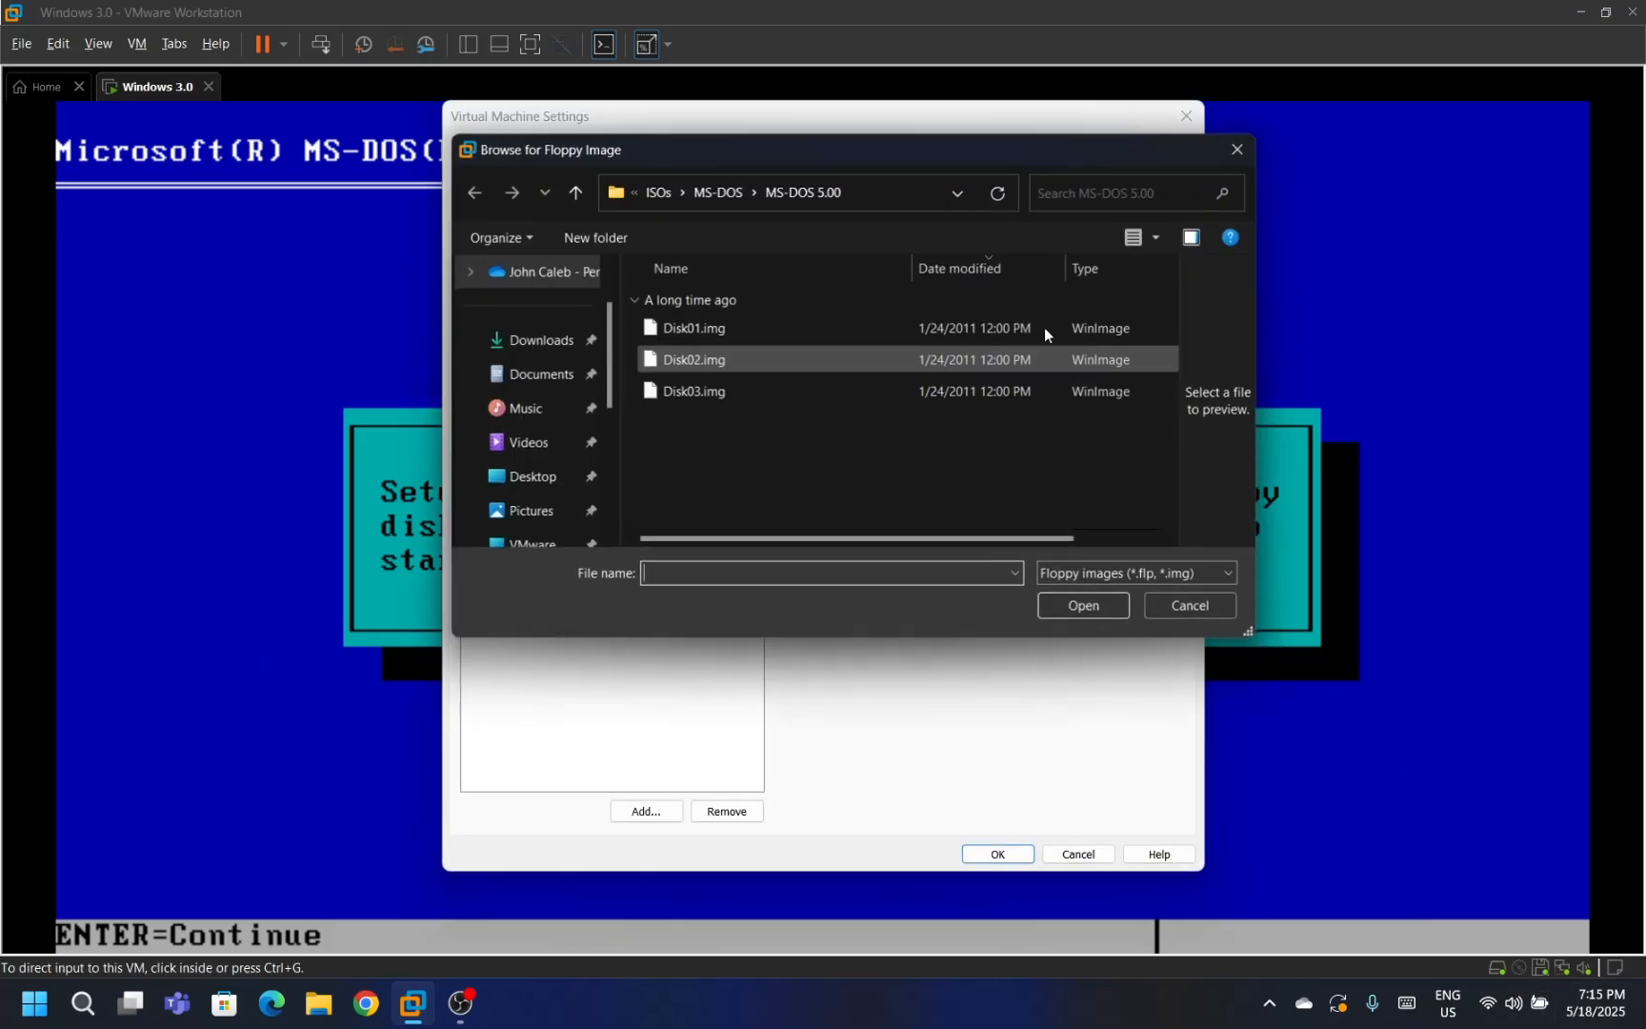
click(657, 191)
scroll(732, 365, down, 2)
scroll(731, 365, down, 1)
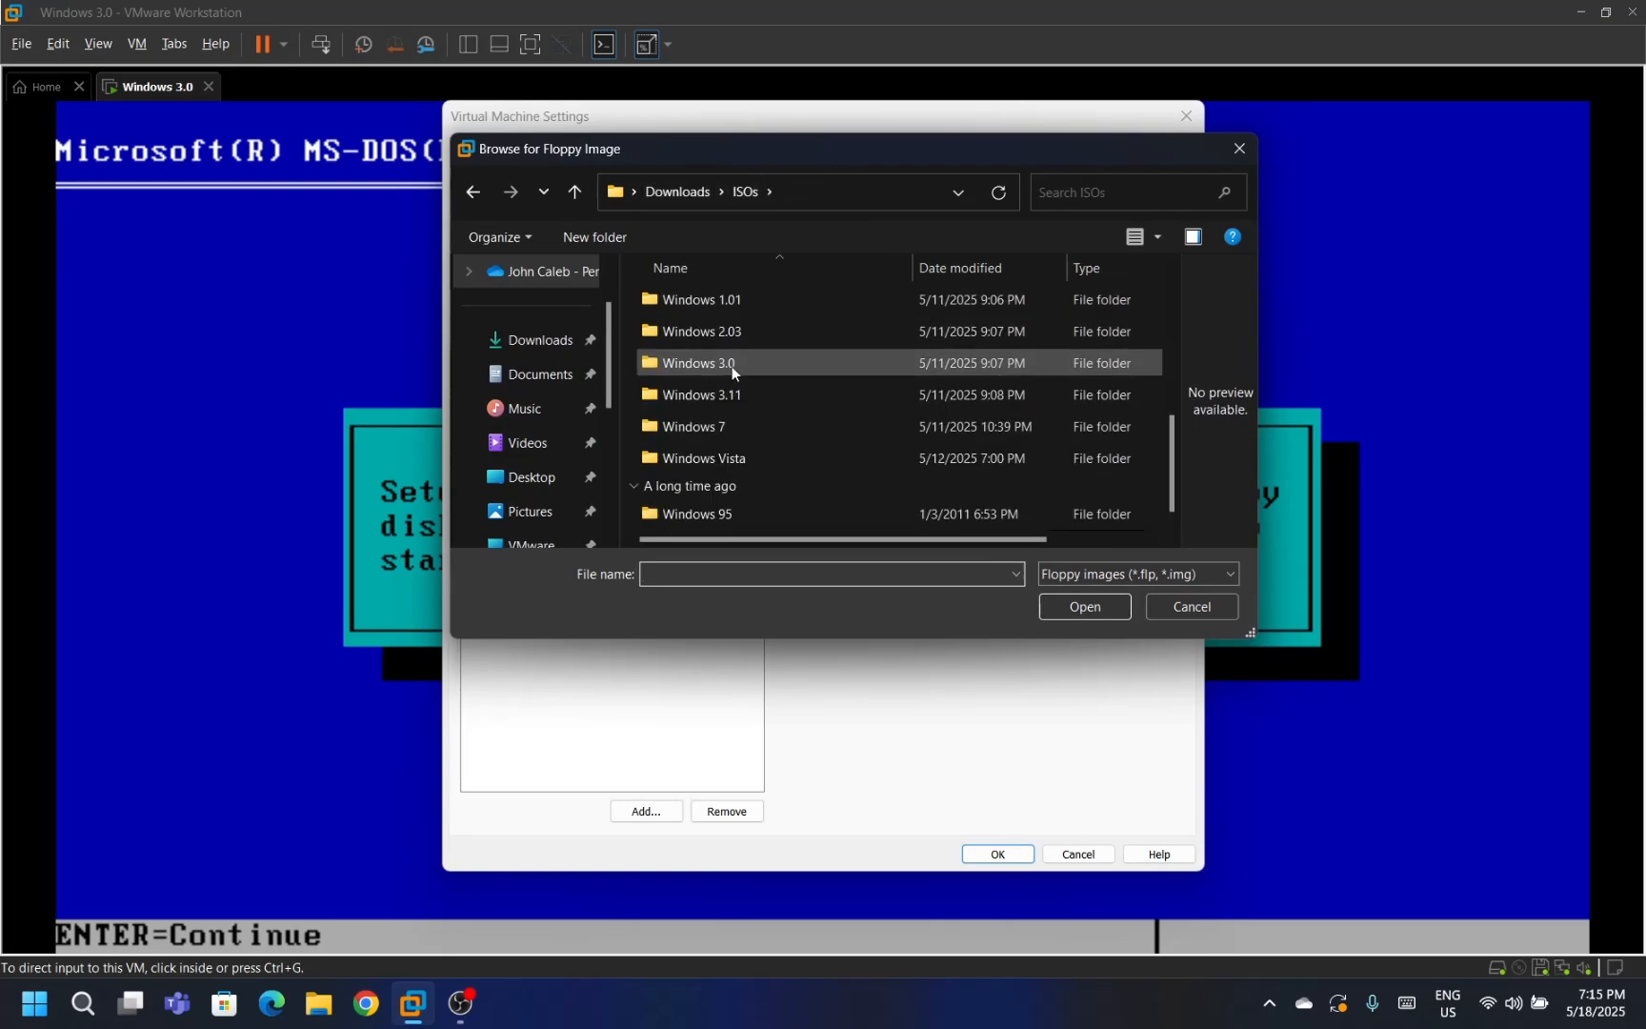
double_click(732, 364)
double_click(730, 503)
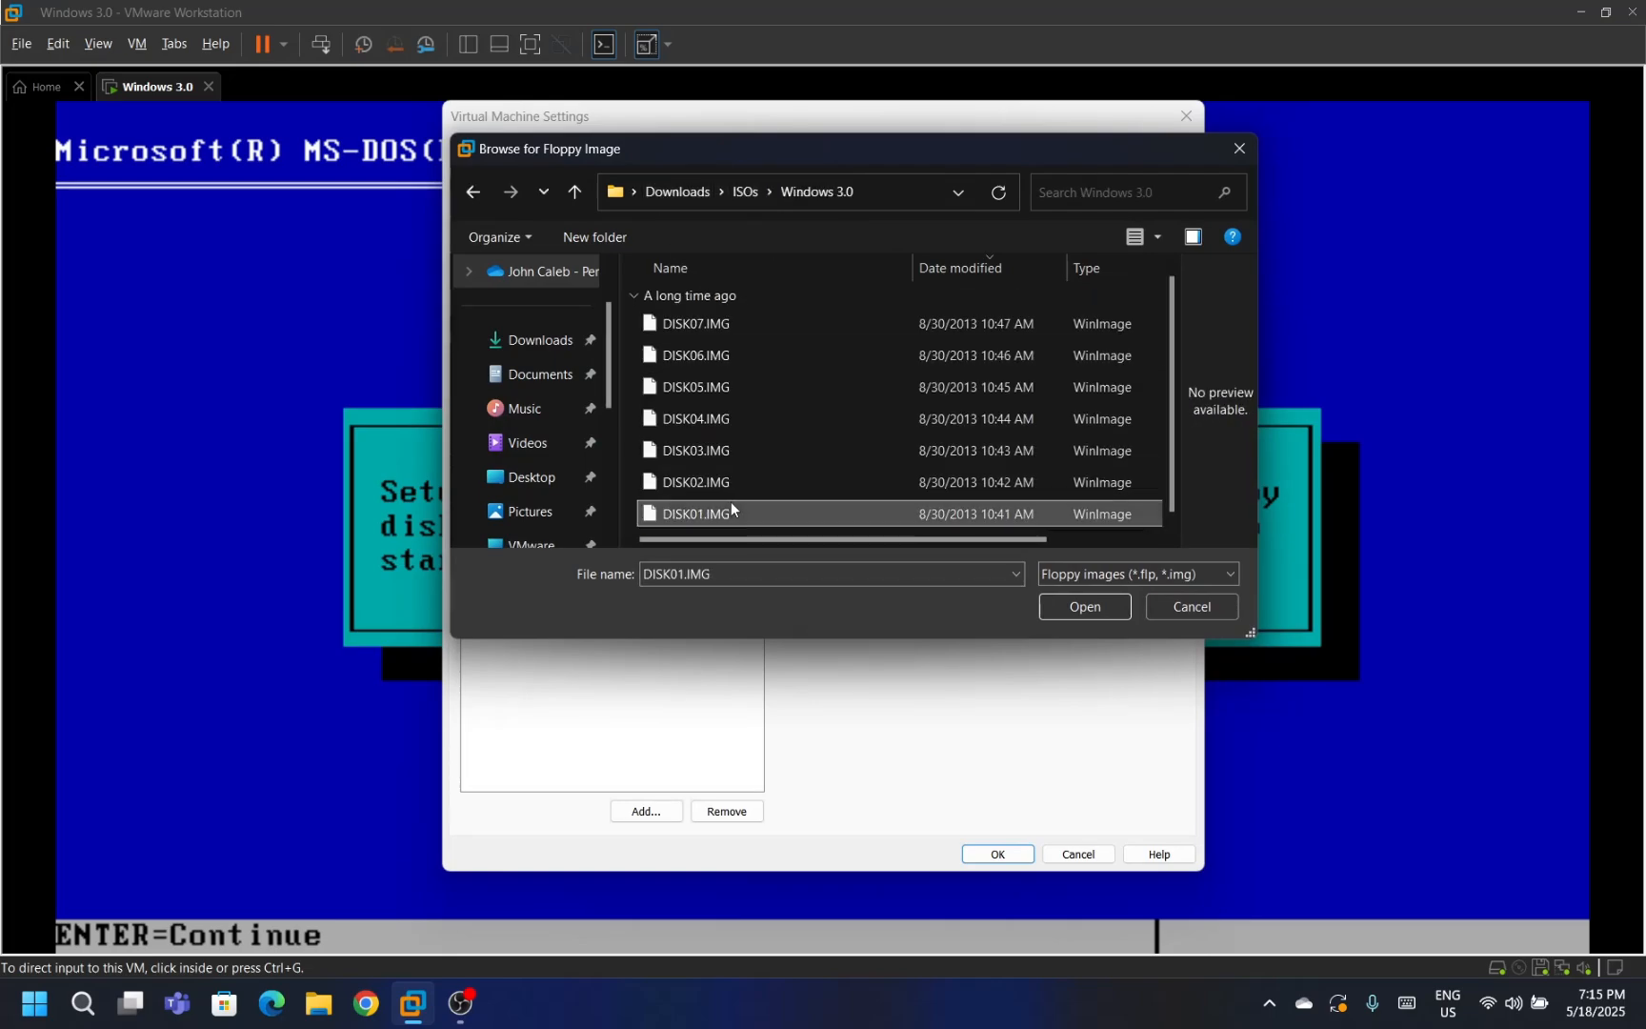
click(840, 202)
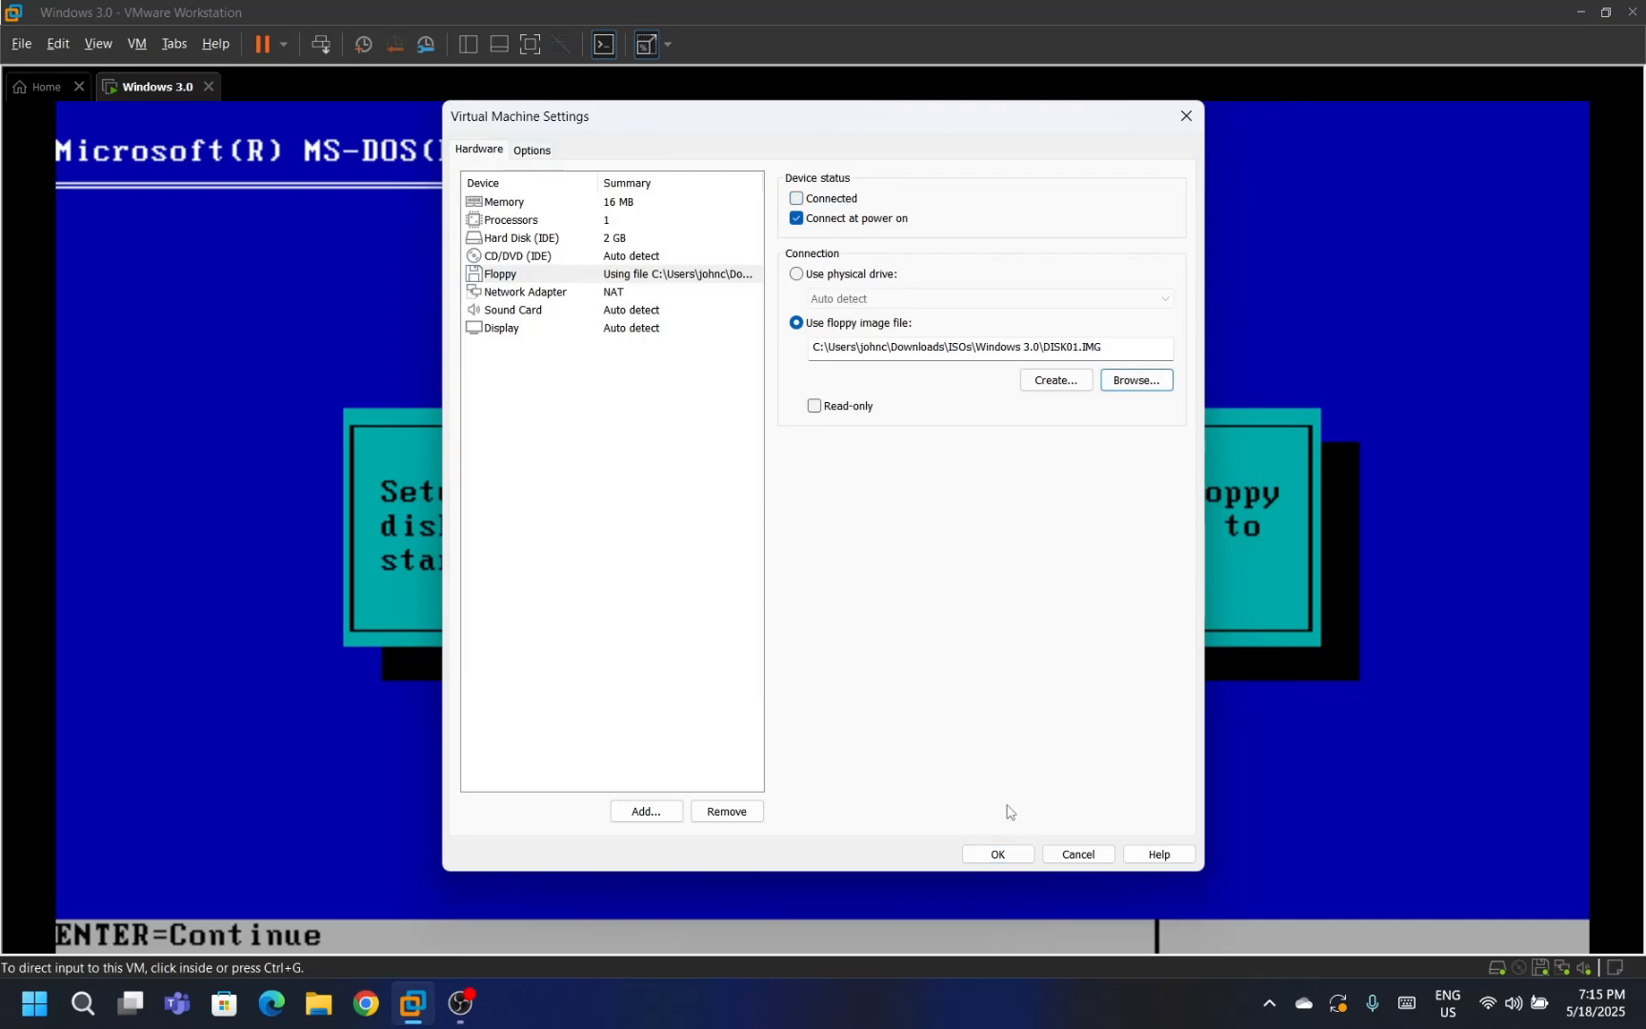
click(997, 854)
Leave the completed Setup to start MS-DOS 5.0 and check its version with the ver command.
click(844, 558)
key(Return)
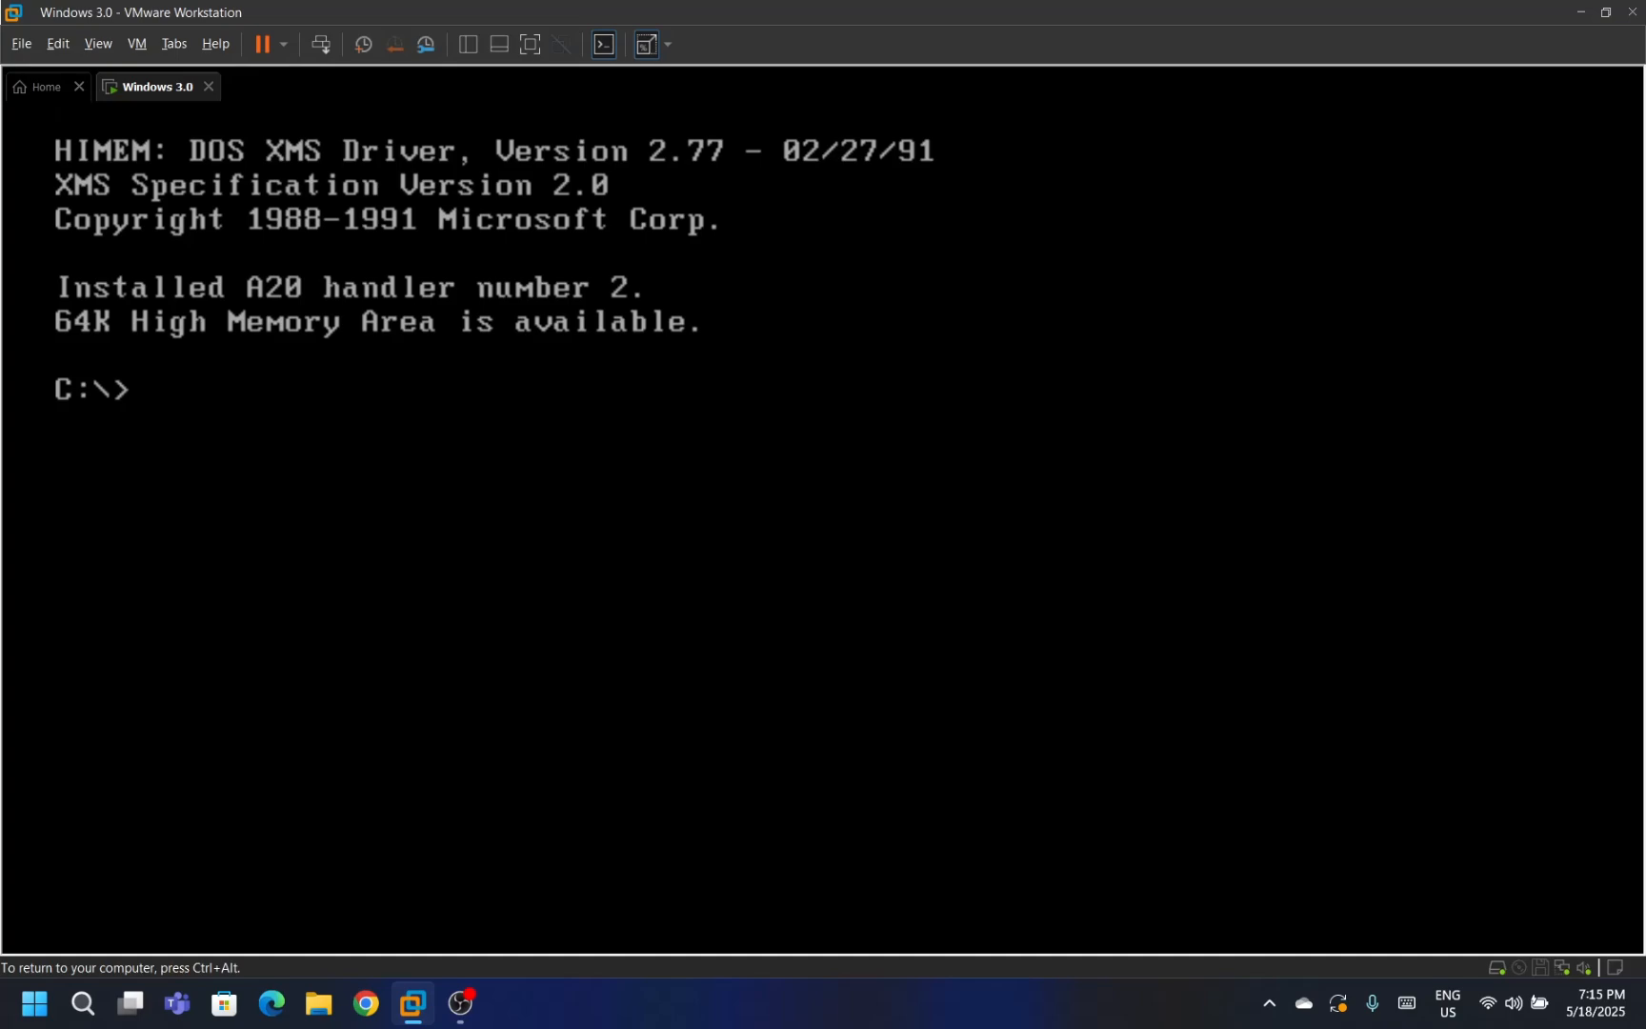
text(ver)
key(Return)
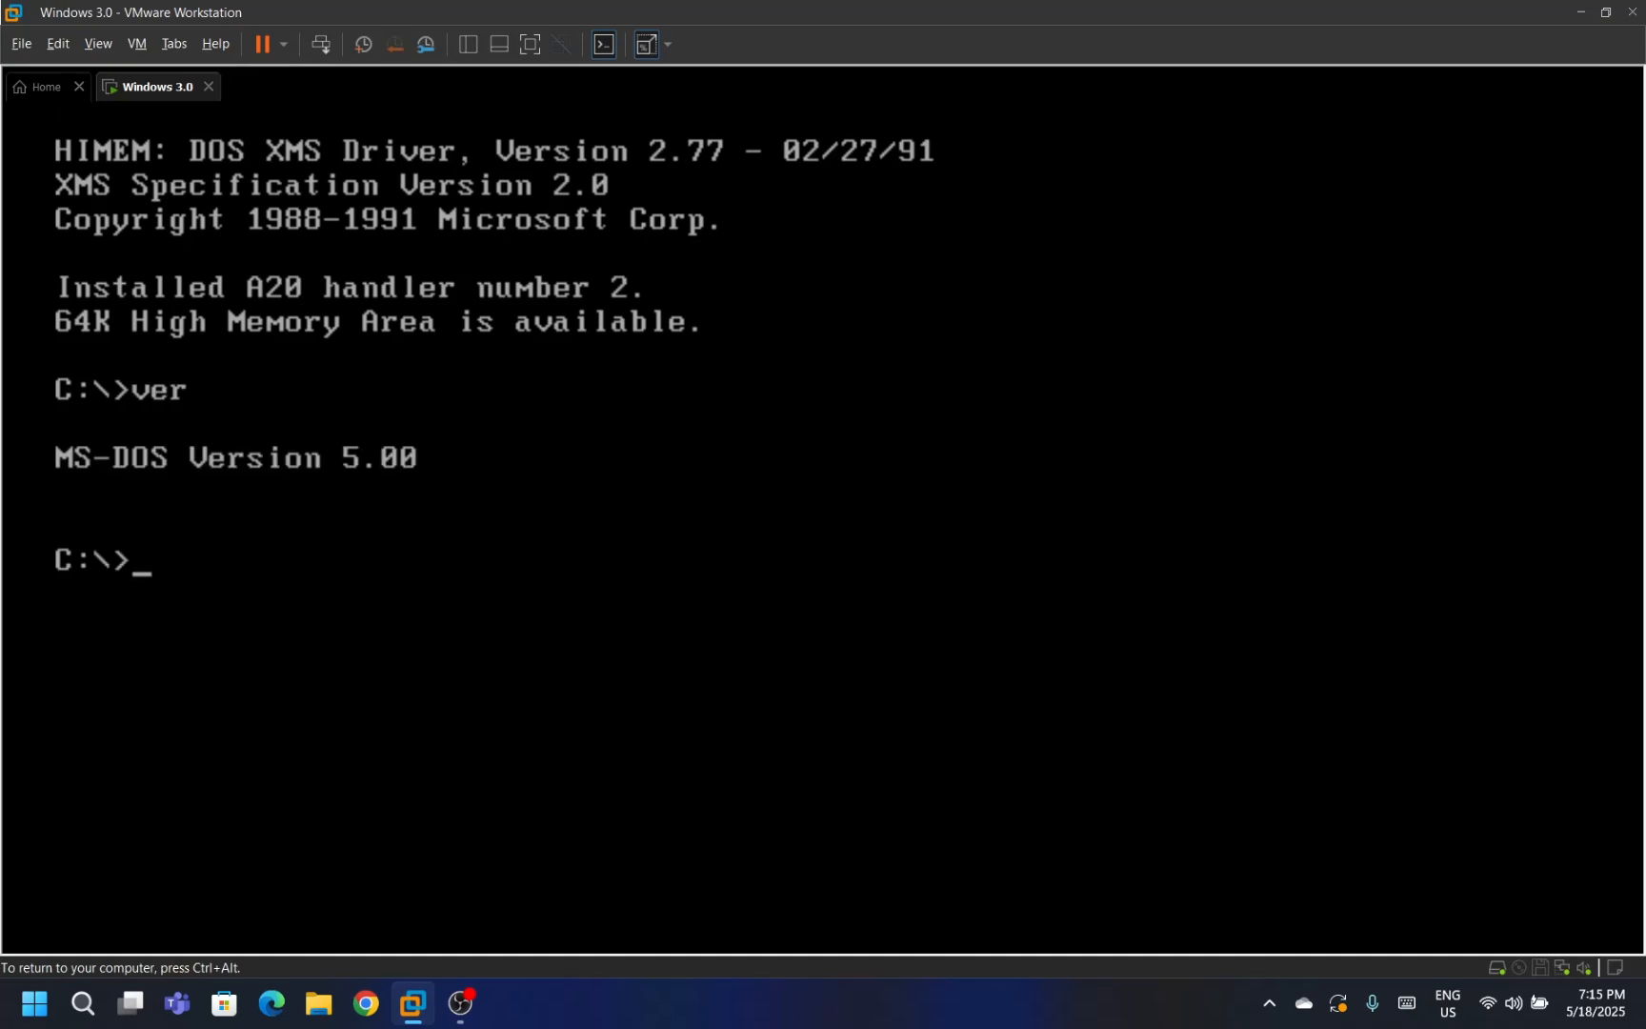
Reconnect the virtual floppy drive and return input to the virtual machine.
key(ctrl+alt)
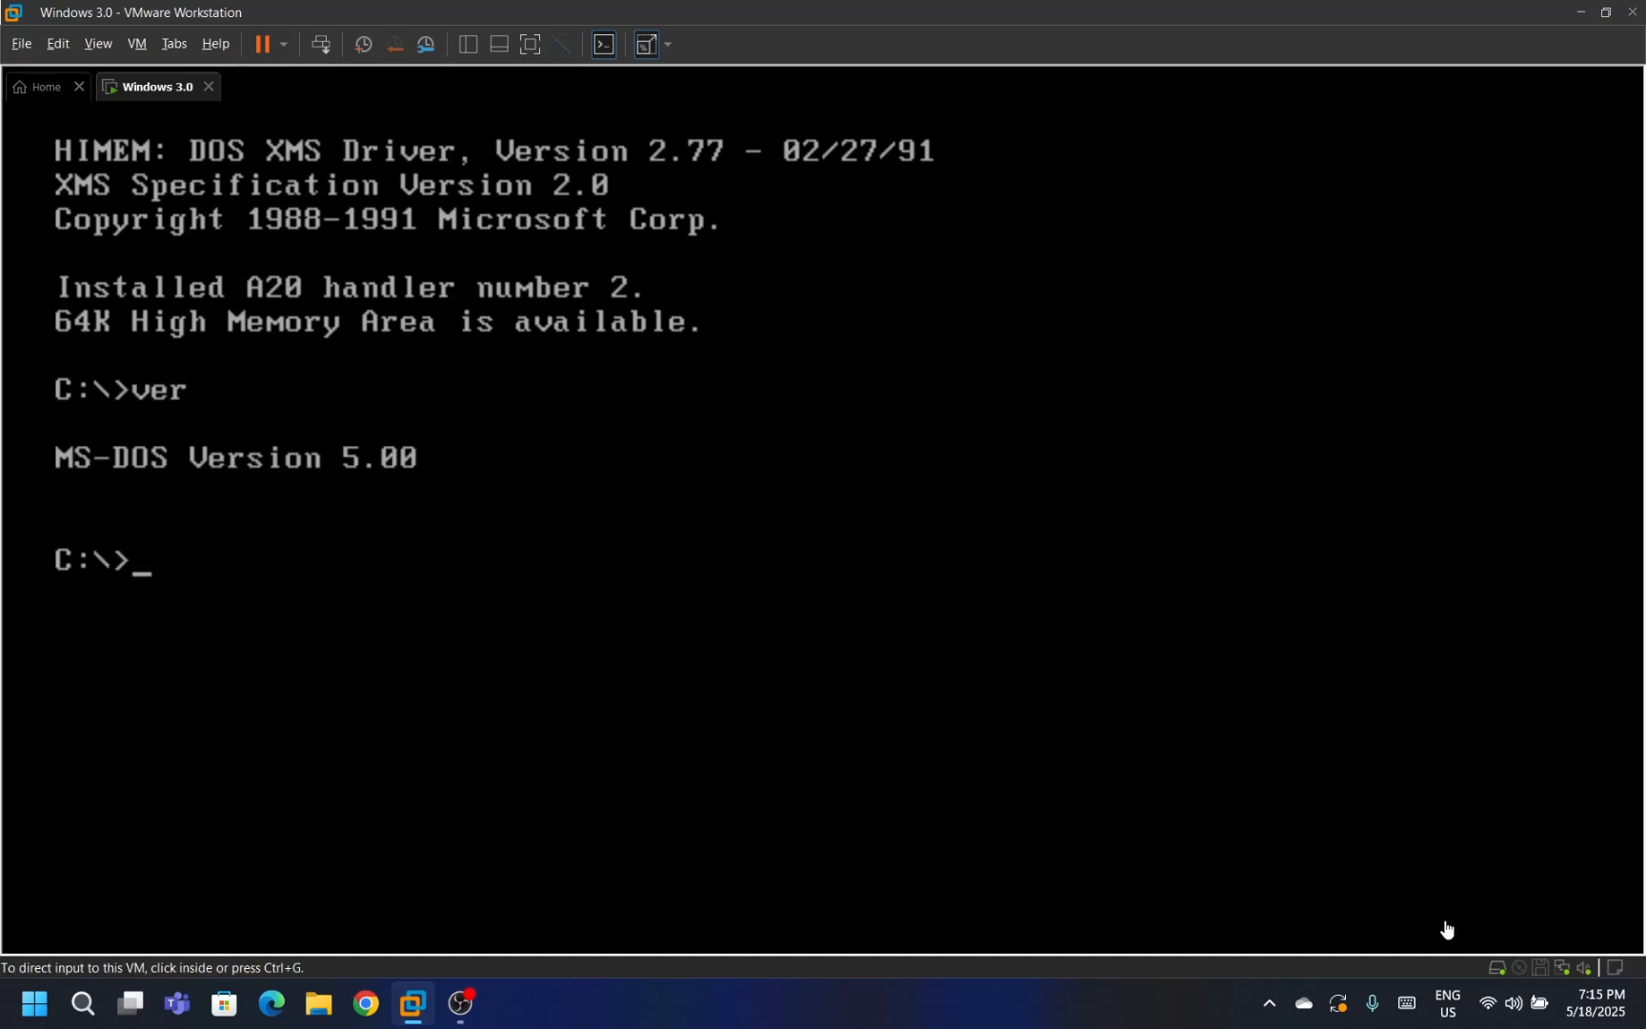
click(1541, 967)
click(1548, 943)
click(1069, 576)
Switch to drive A:, run setup, and choose to install Windows 3.00 on the computer.
text(a)
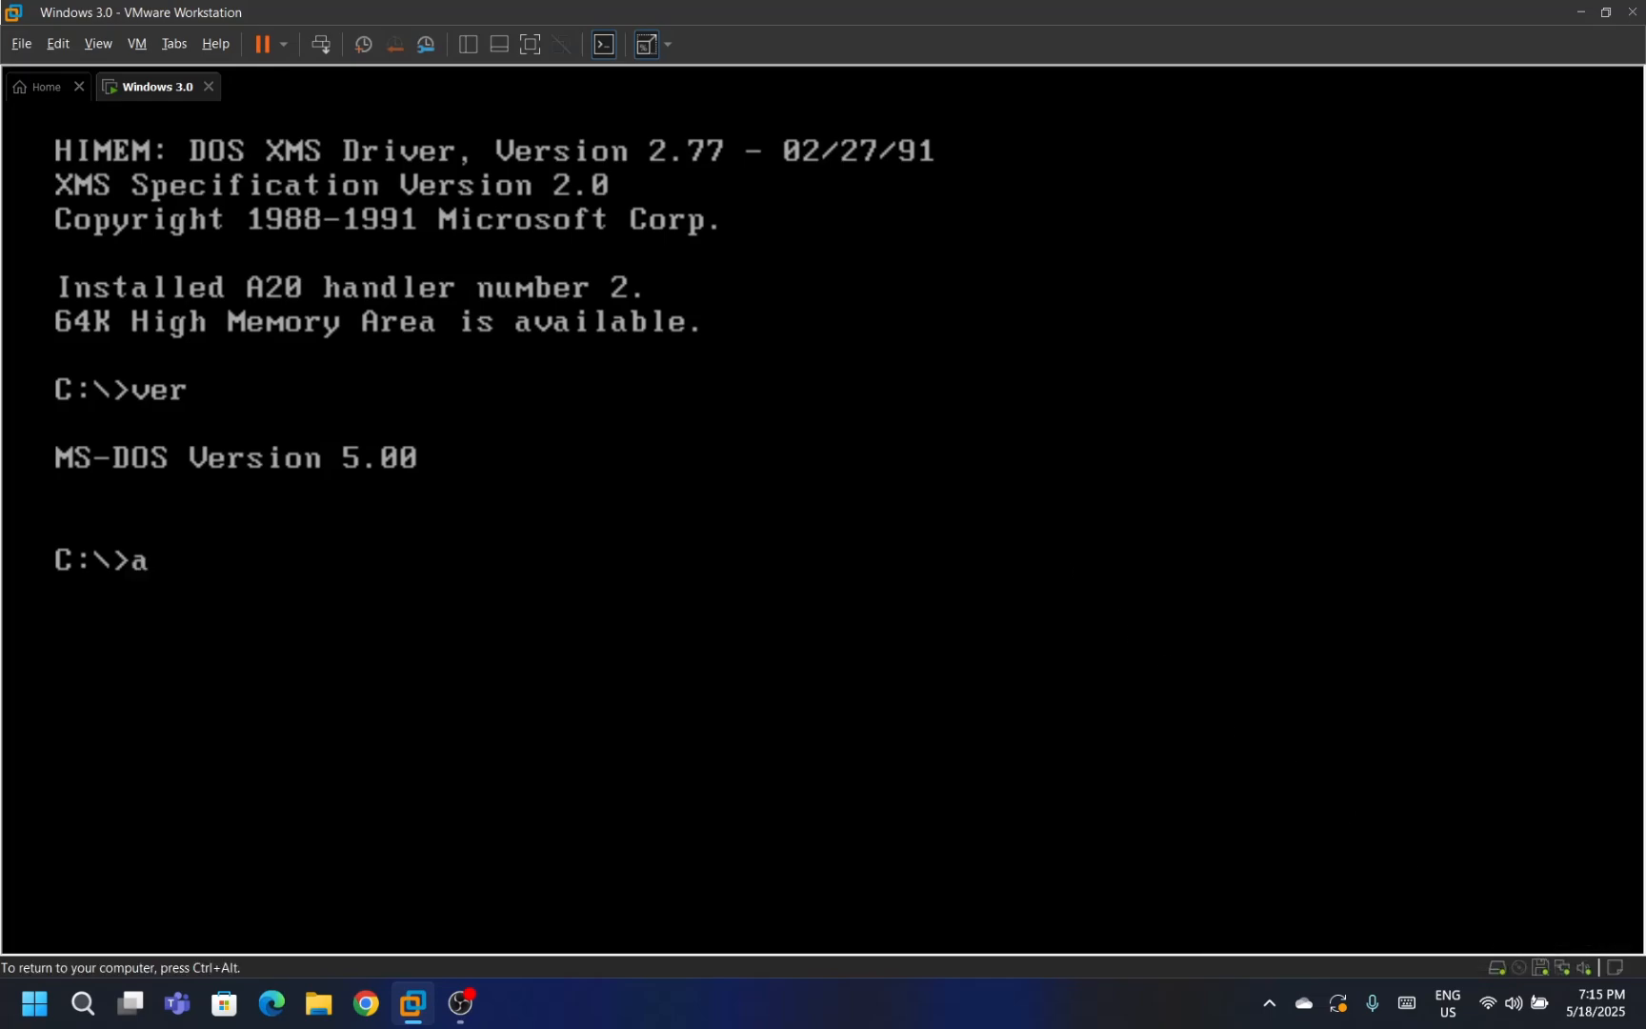
text(:)
key(Return)
text(setup)
key(Return)
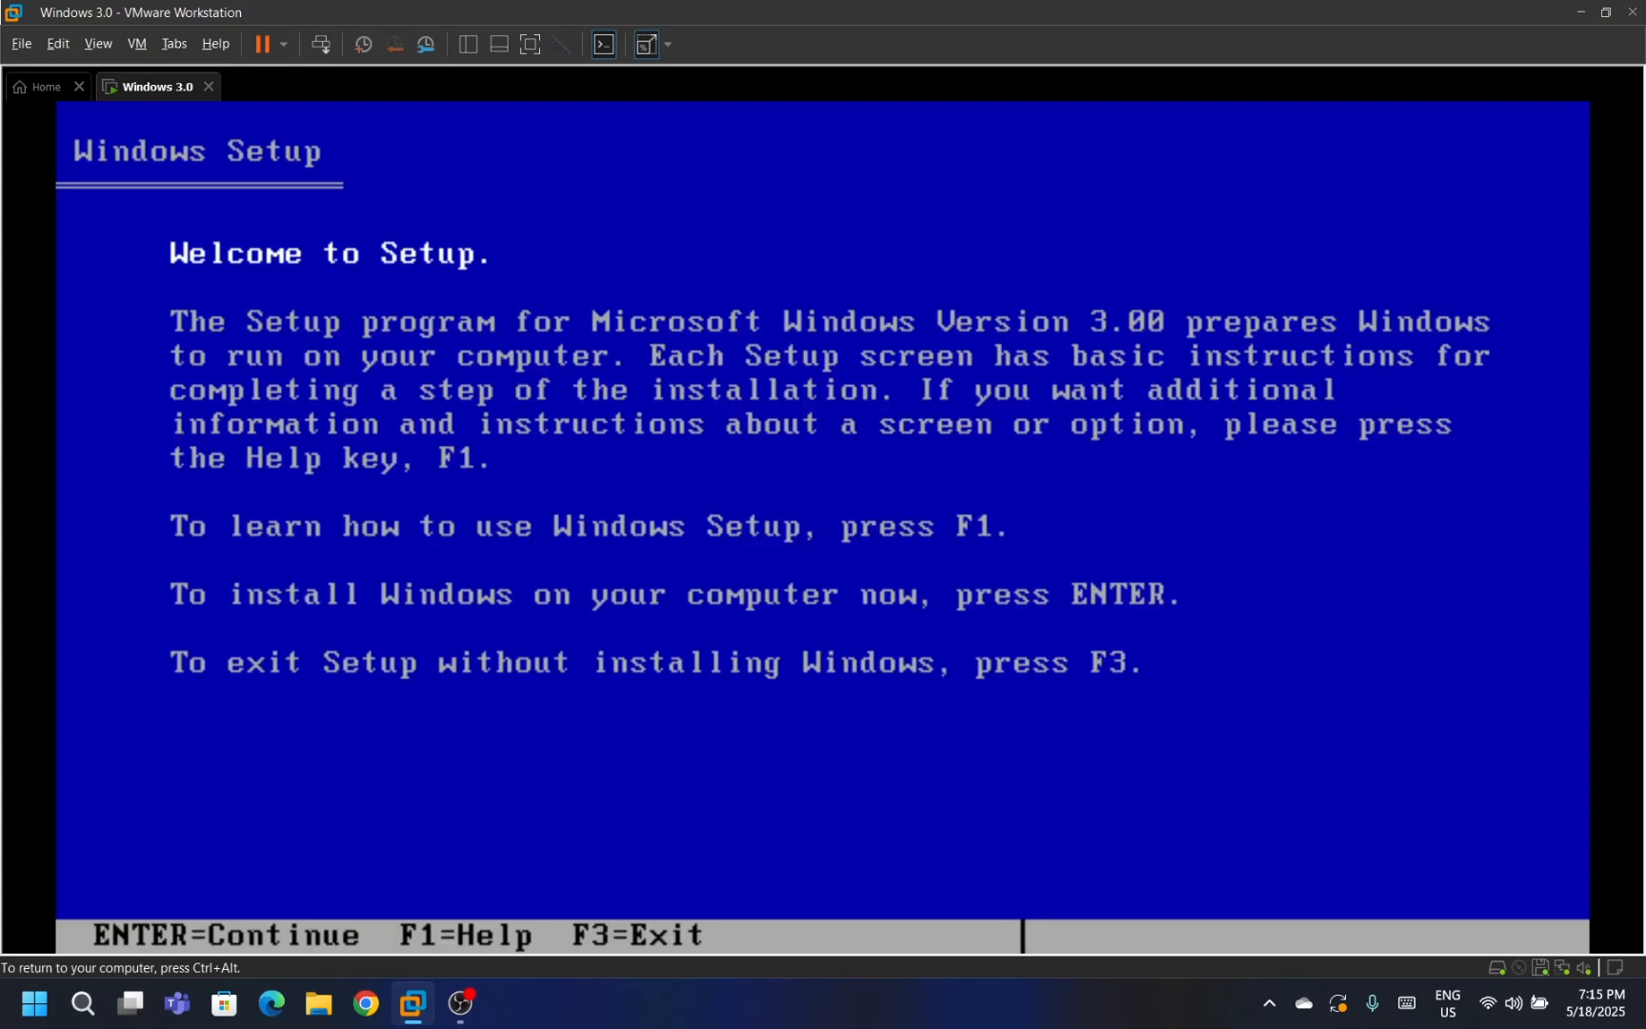
key(Return)
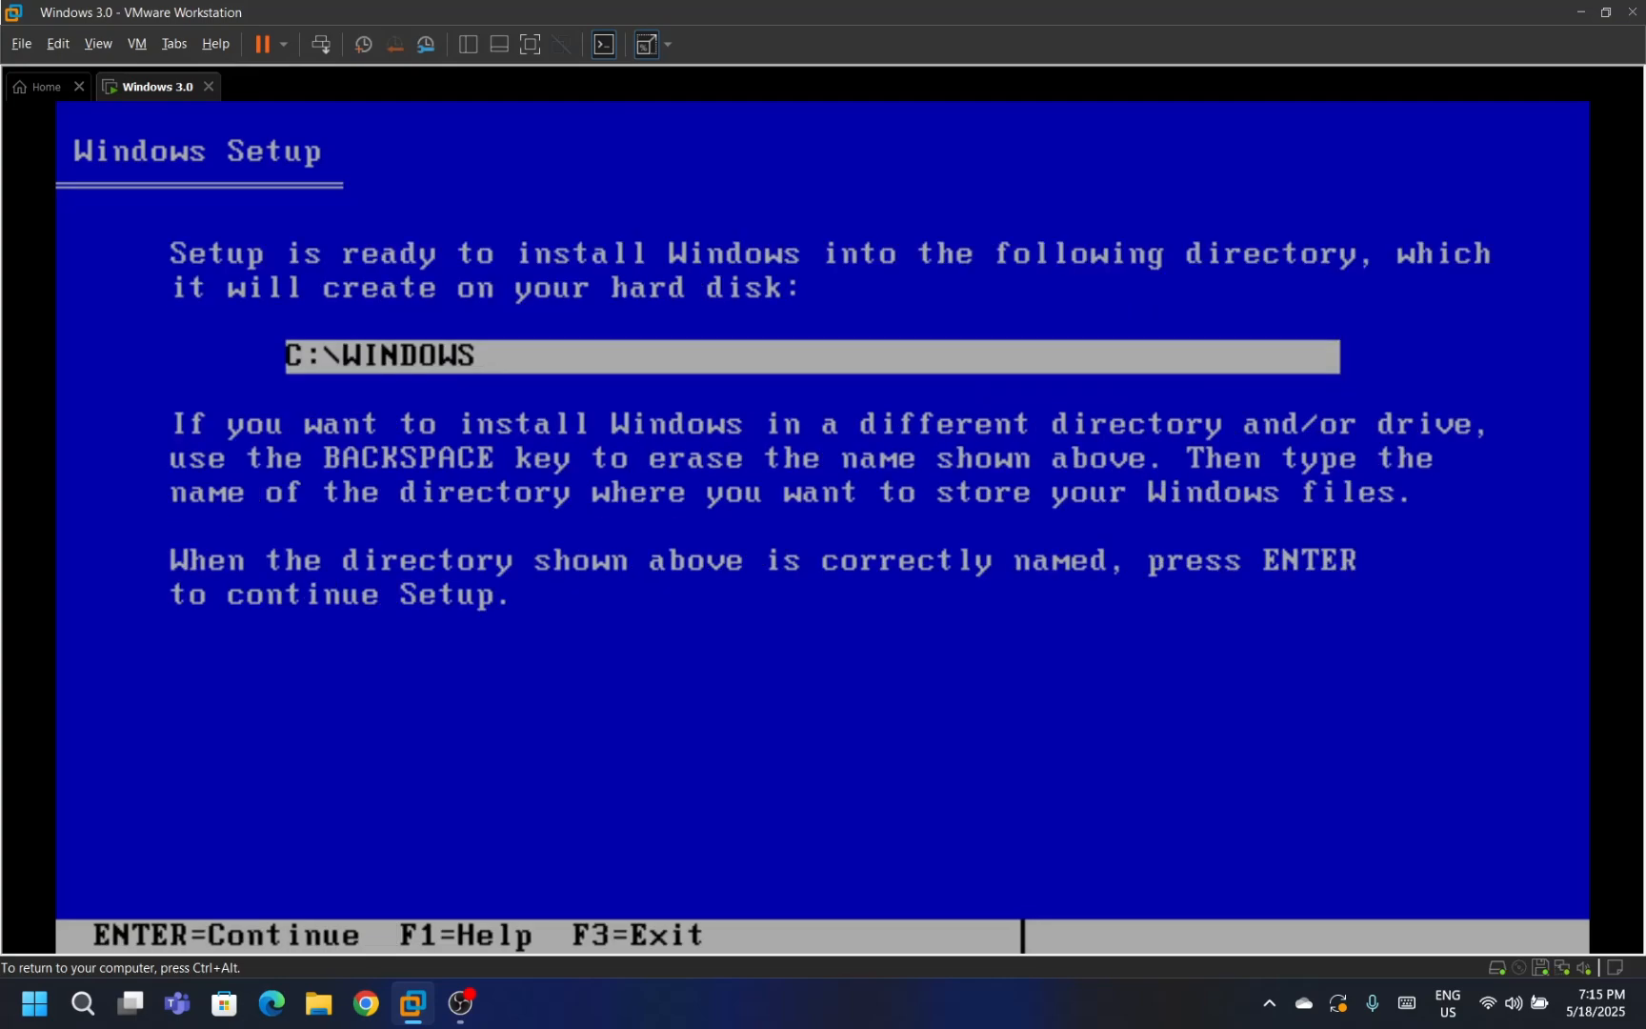
Accept C:\WINDOWS as the installation directory and keep the detected hardware list without changes.
key(Return)
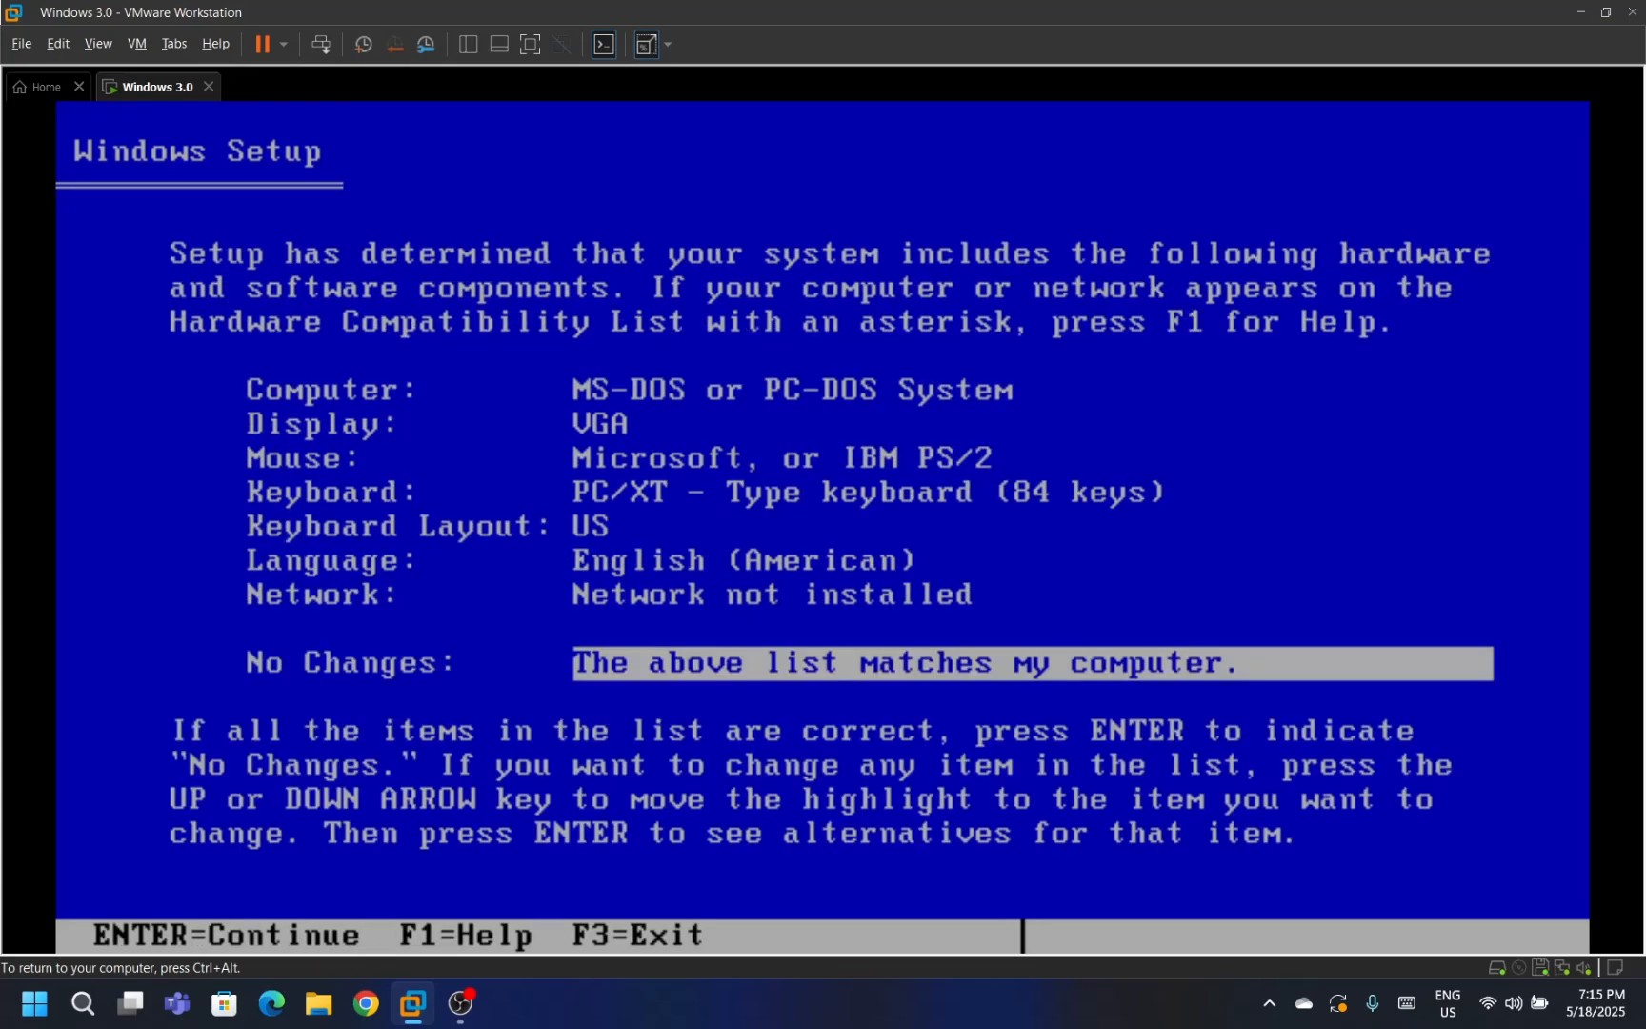
key(Return)
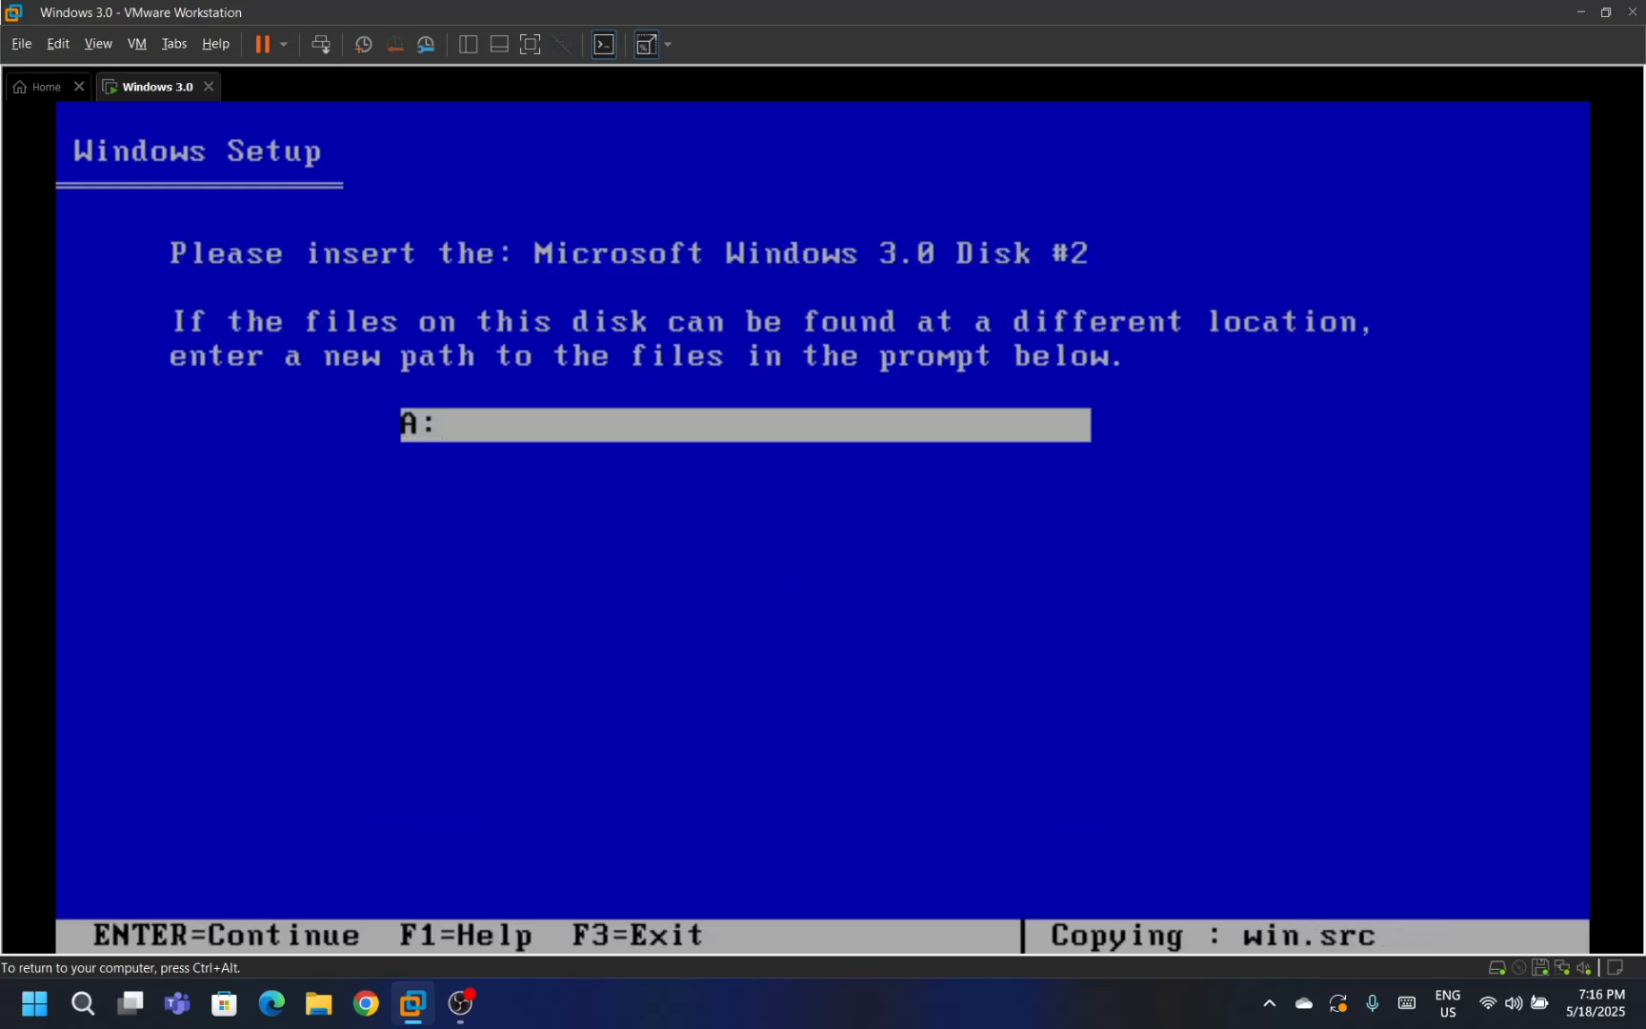
Set the virtual floppy image to DISK02.IMG and continue Windows Setup with all three post-install procedures selected.
key(ctrl+alt)
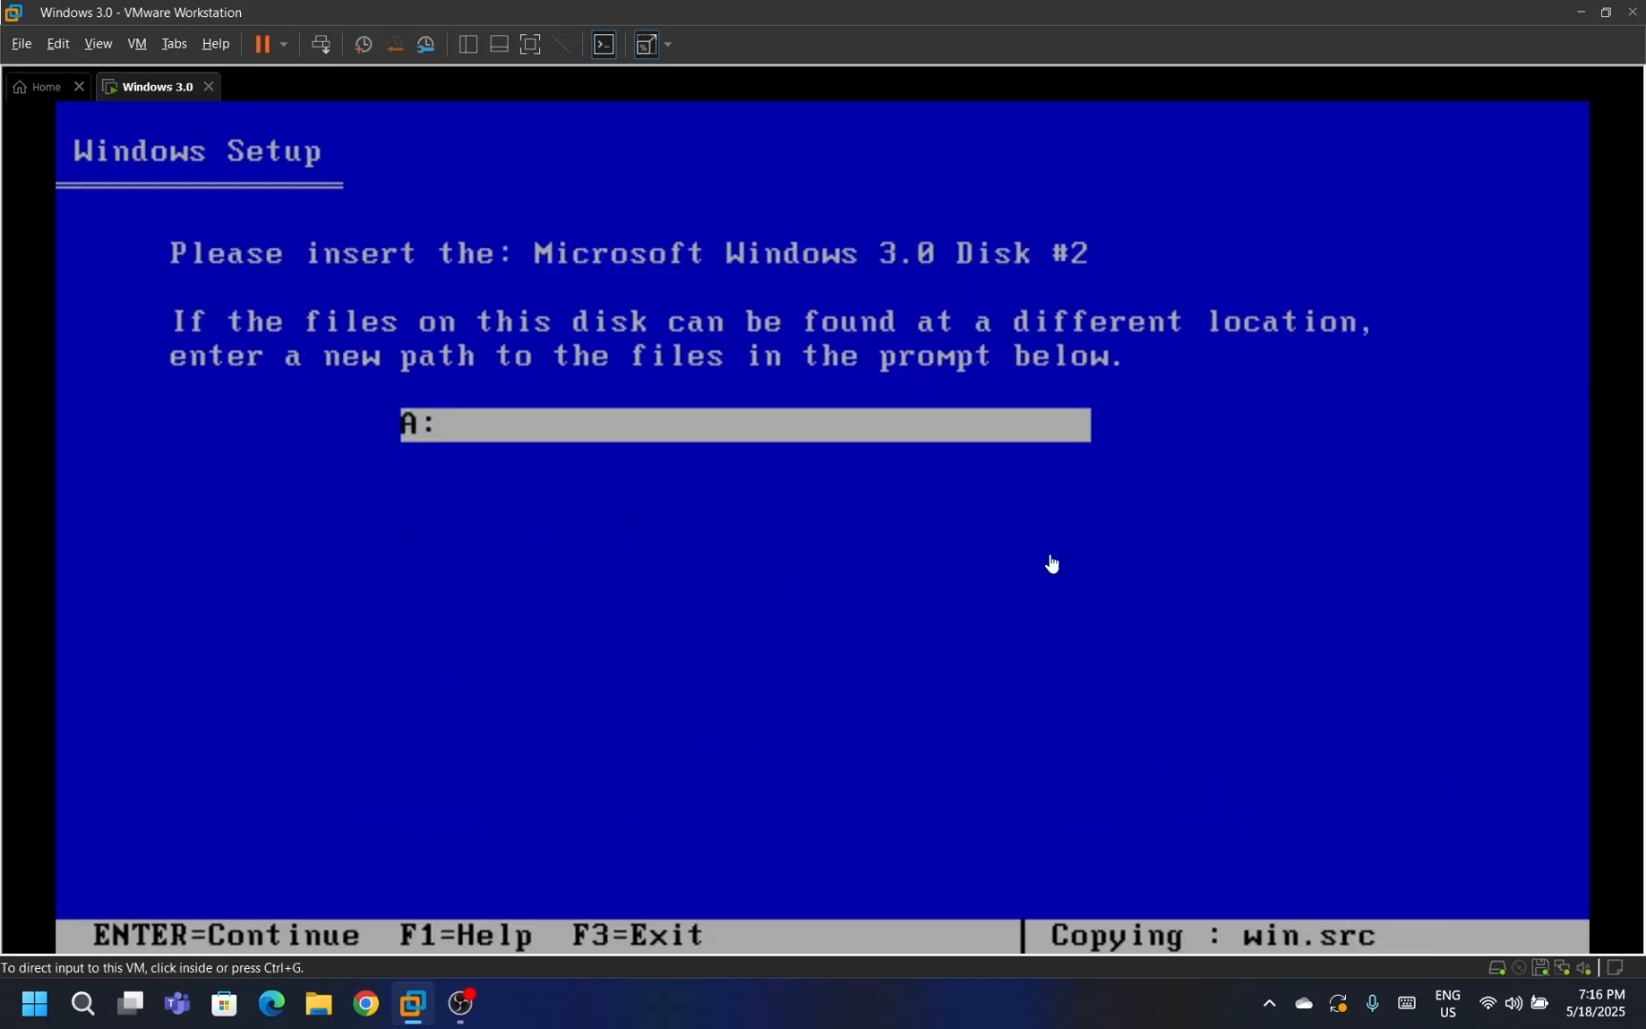
double_click(1544, 972)
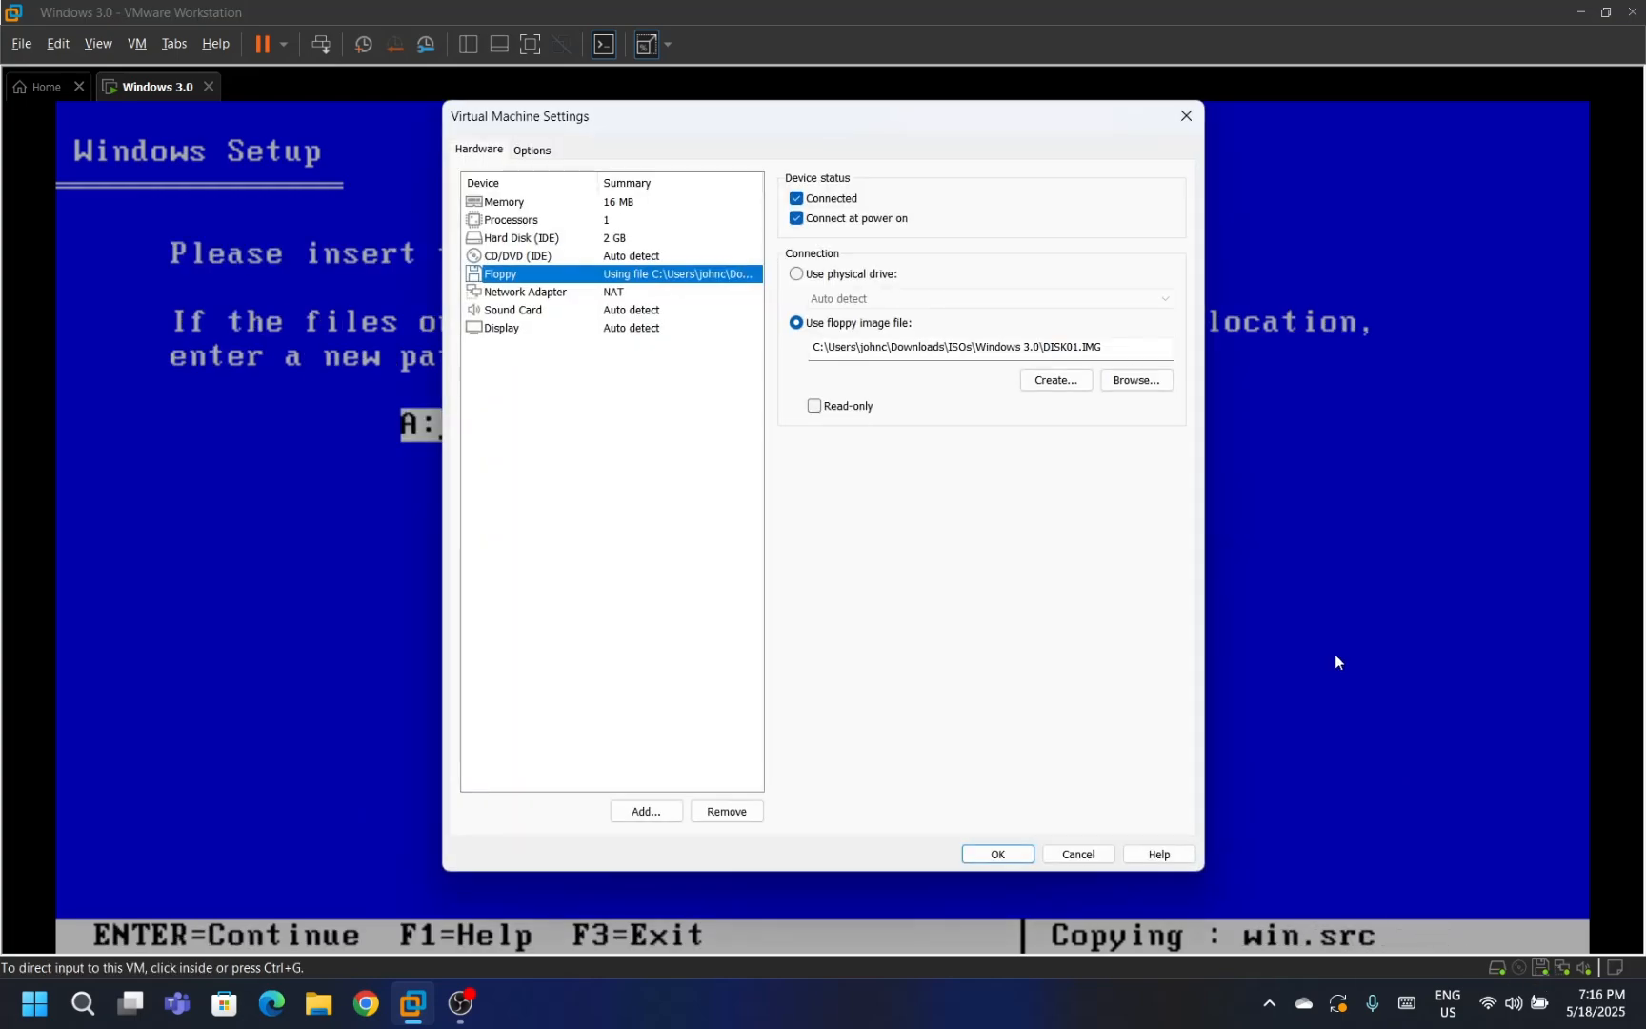
click(1079, 348)
key(Return)
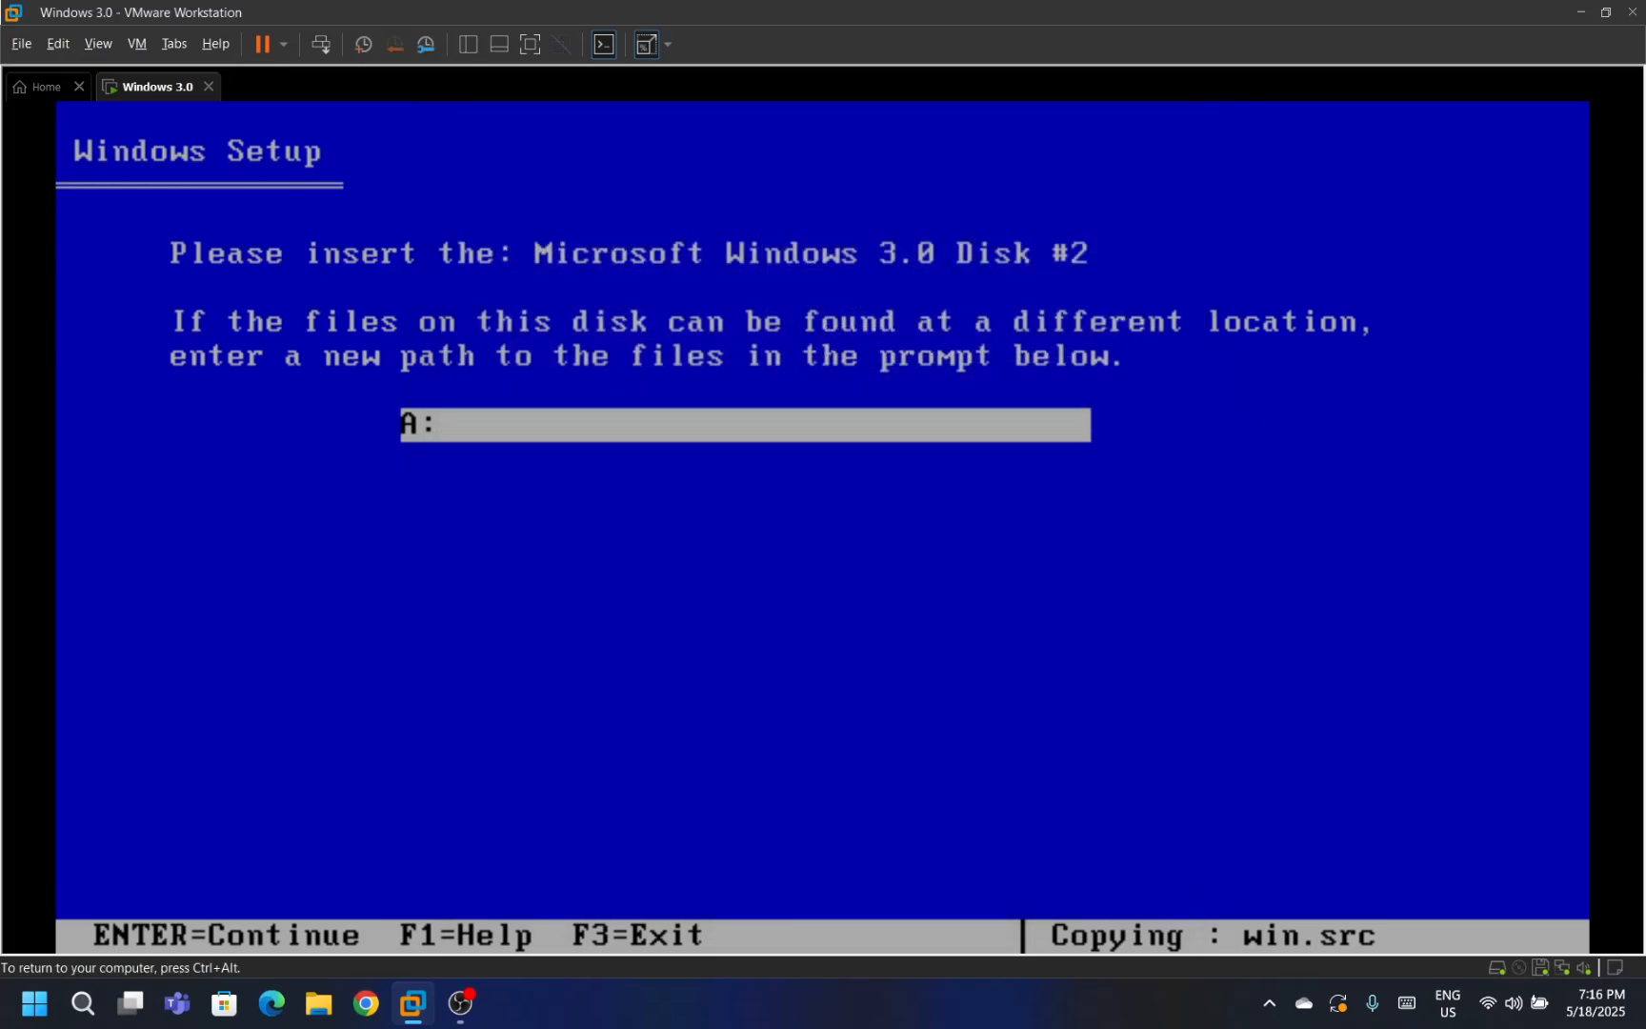
key(Return)
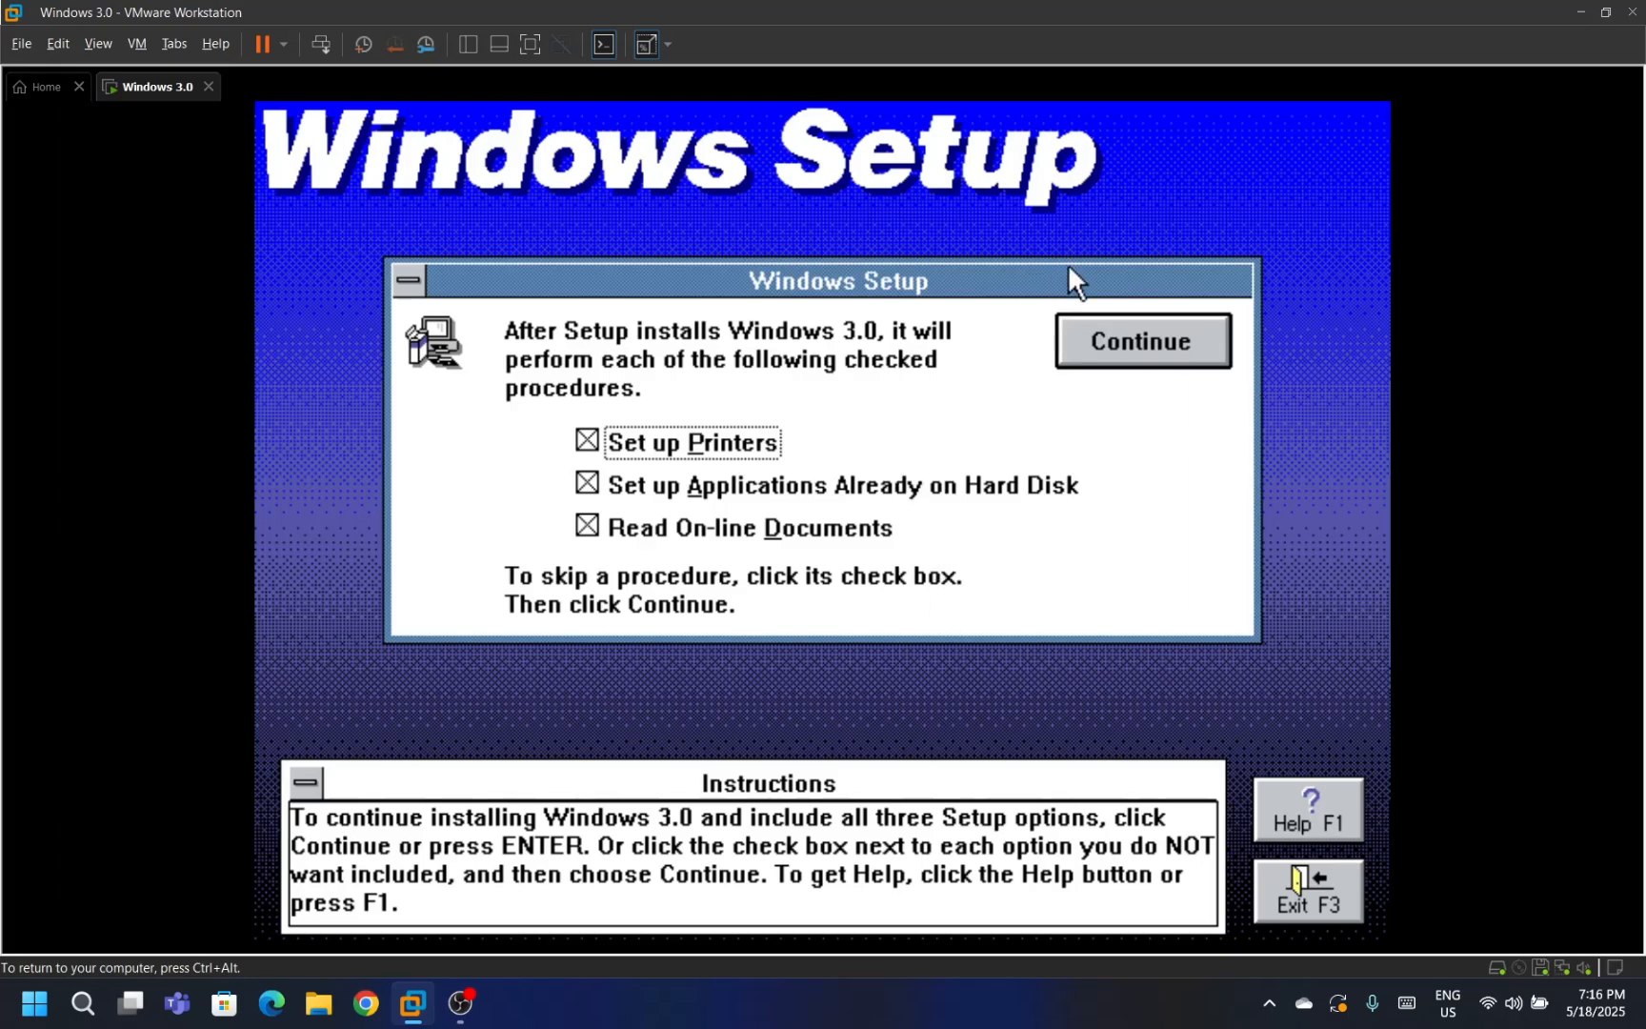
click(1093, 363)
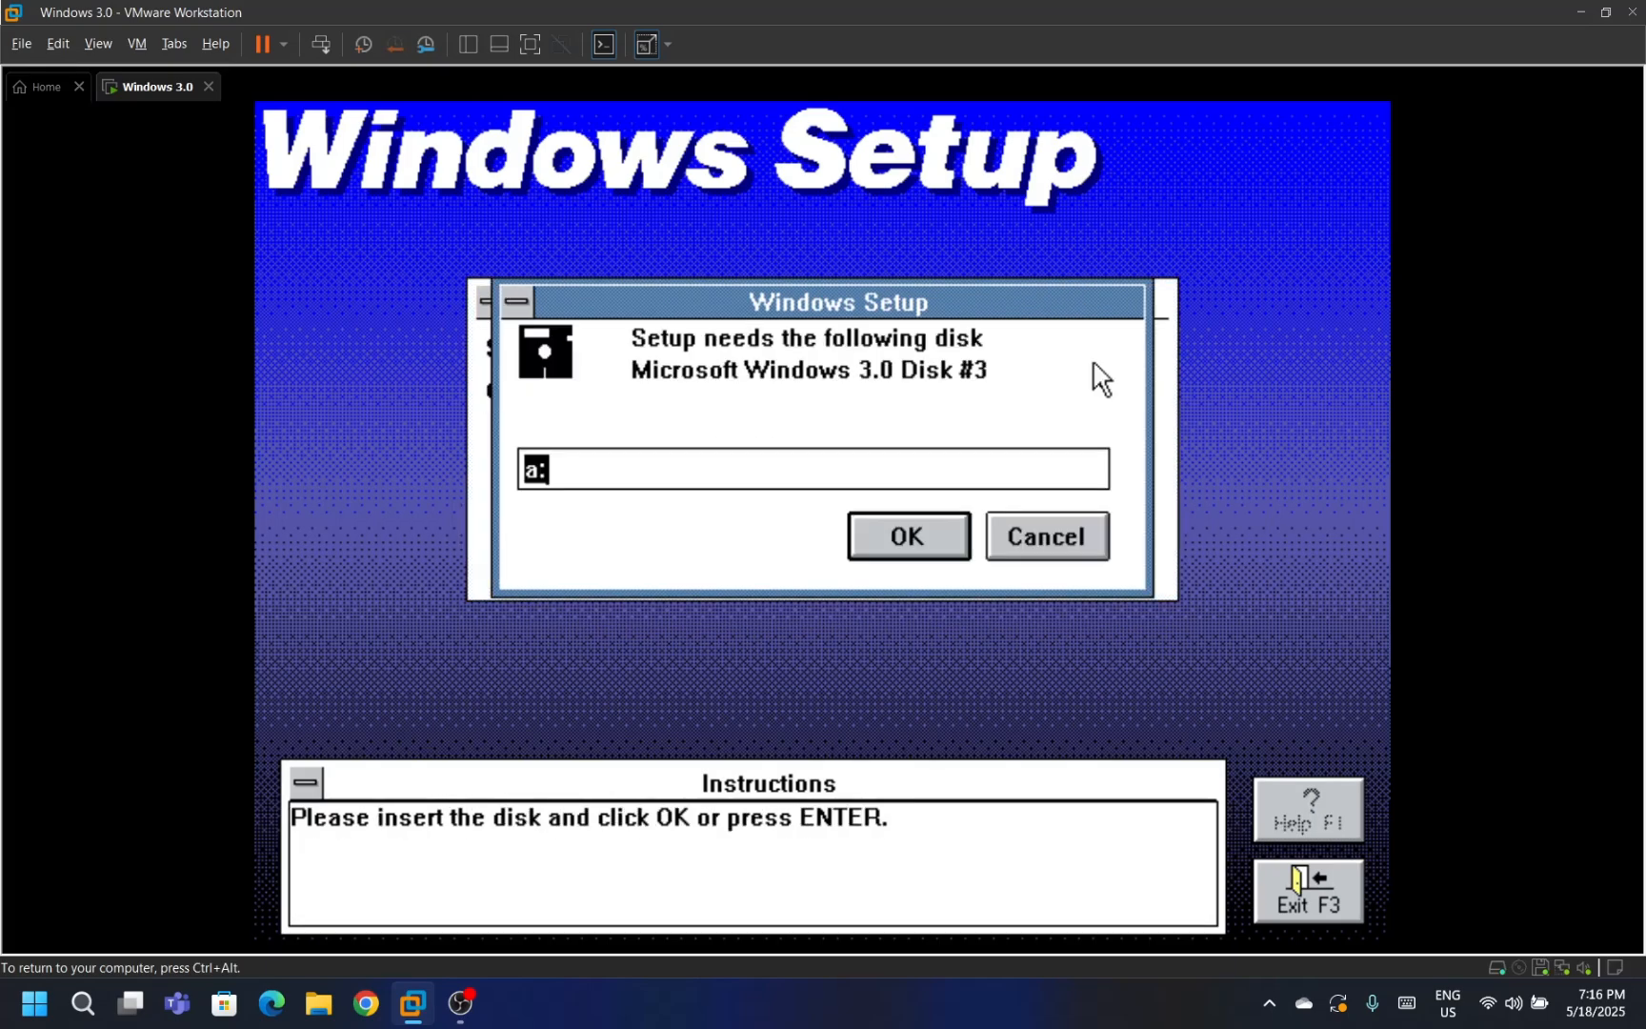
Change the virtual floppy image to DISK03.IMG in the Windows 3.0 folder and continue Setup with Disk #3.
key(ctrl+alt)
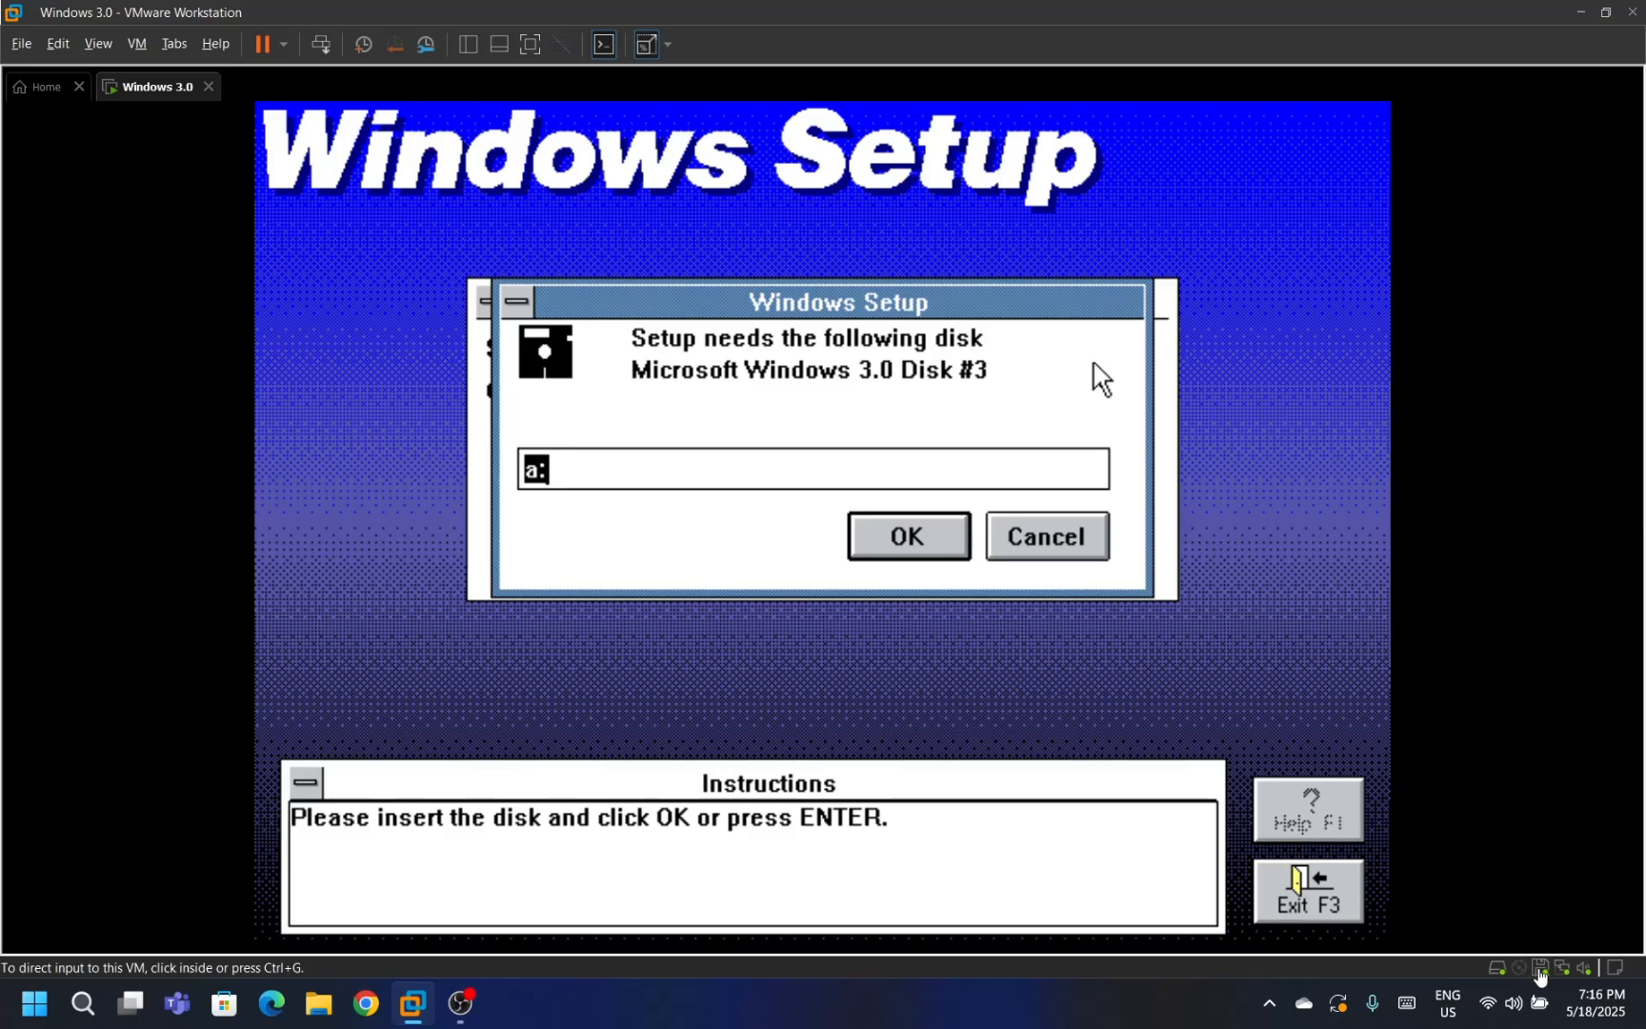
key(ctrl+d)
click(1074, 347)
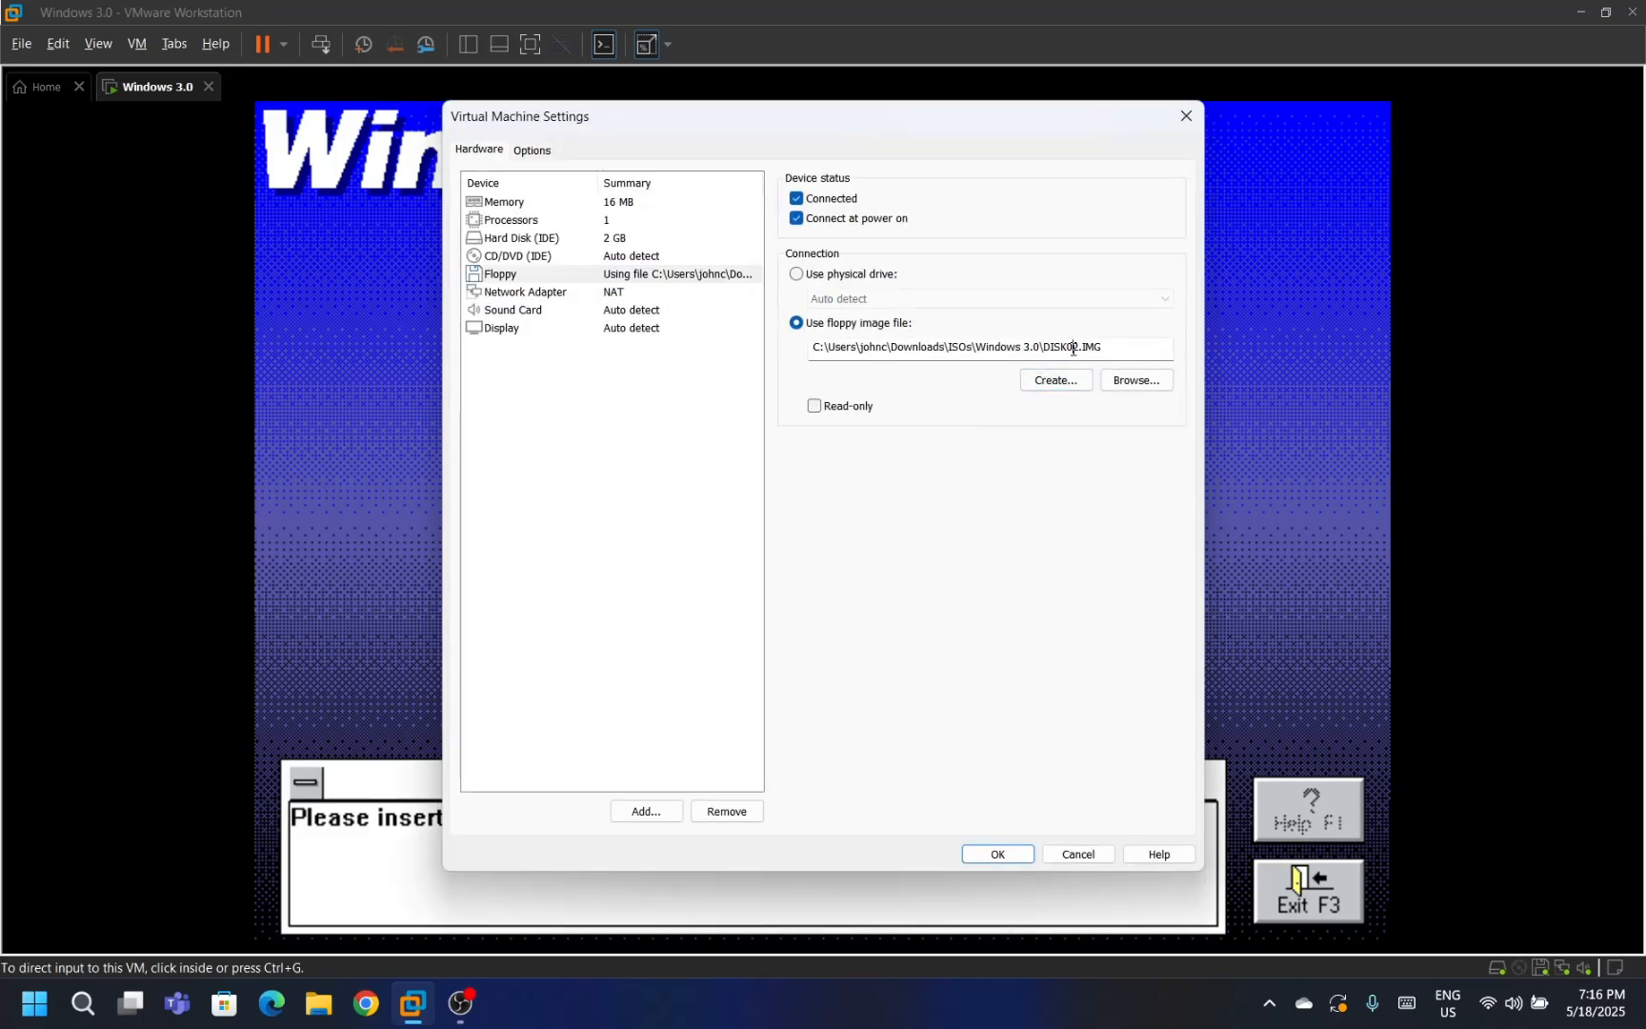
text(3)
key(Return)
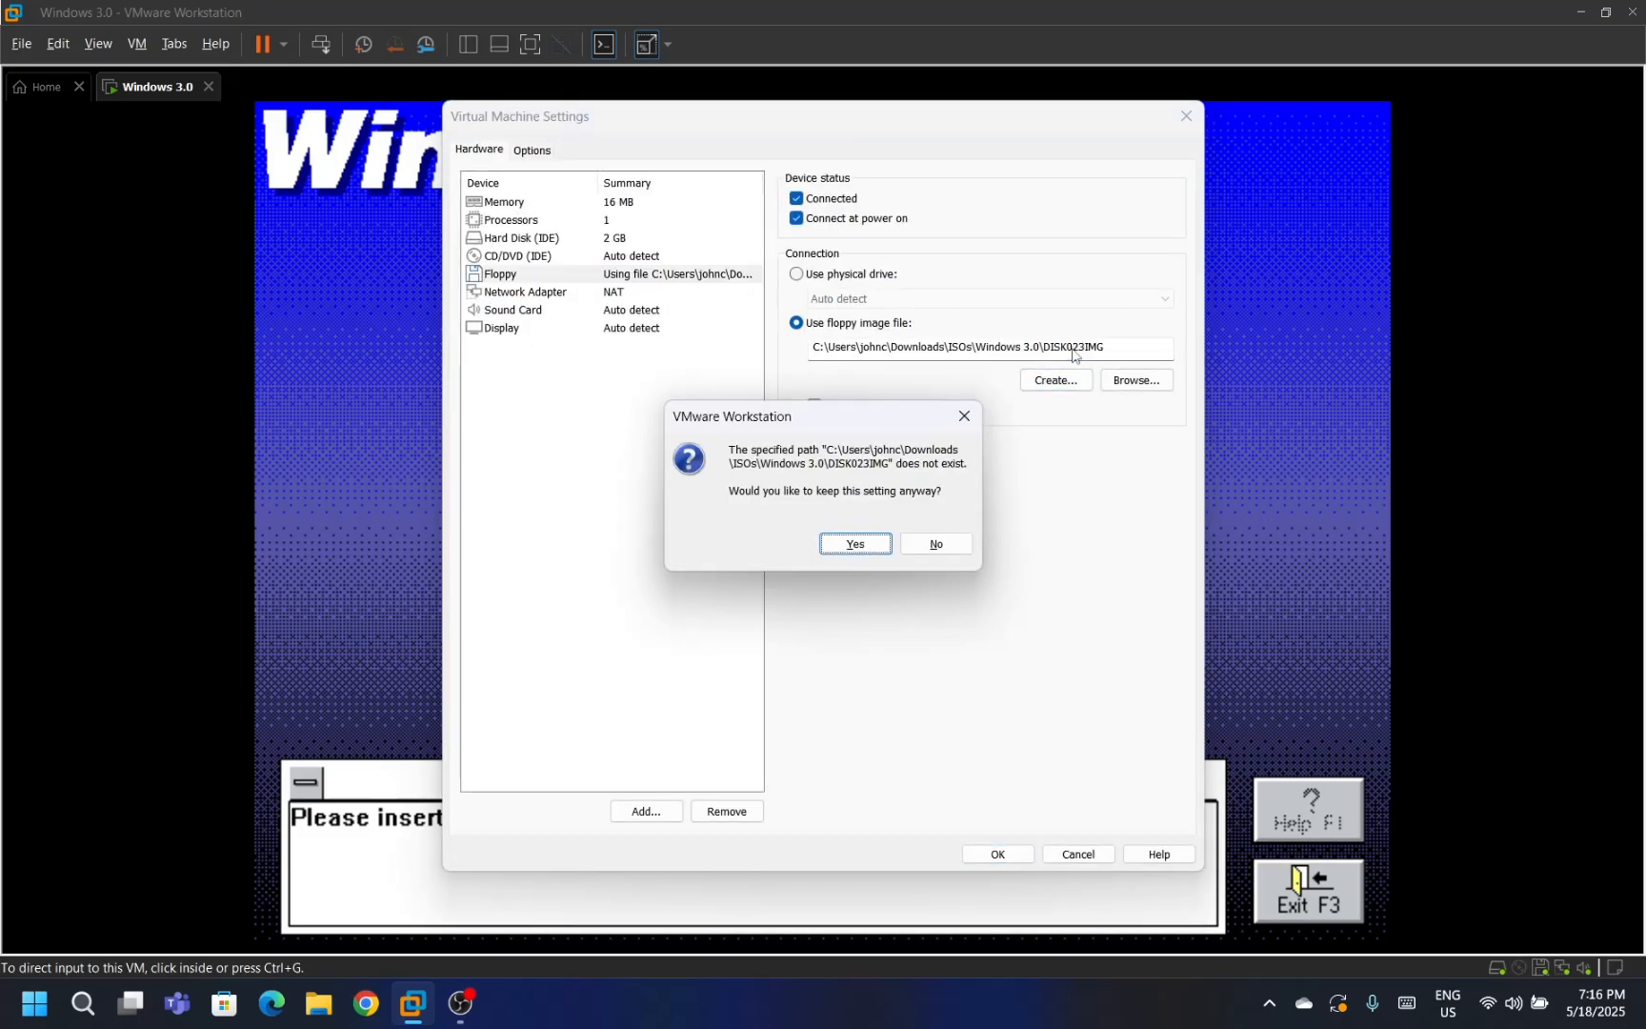
click(964, 416)
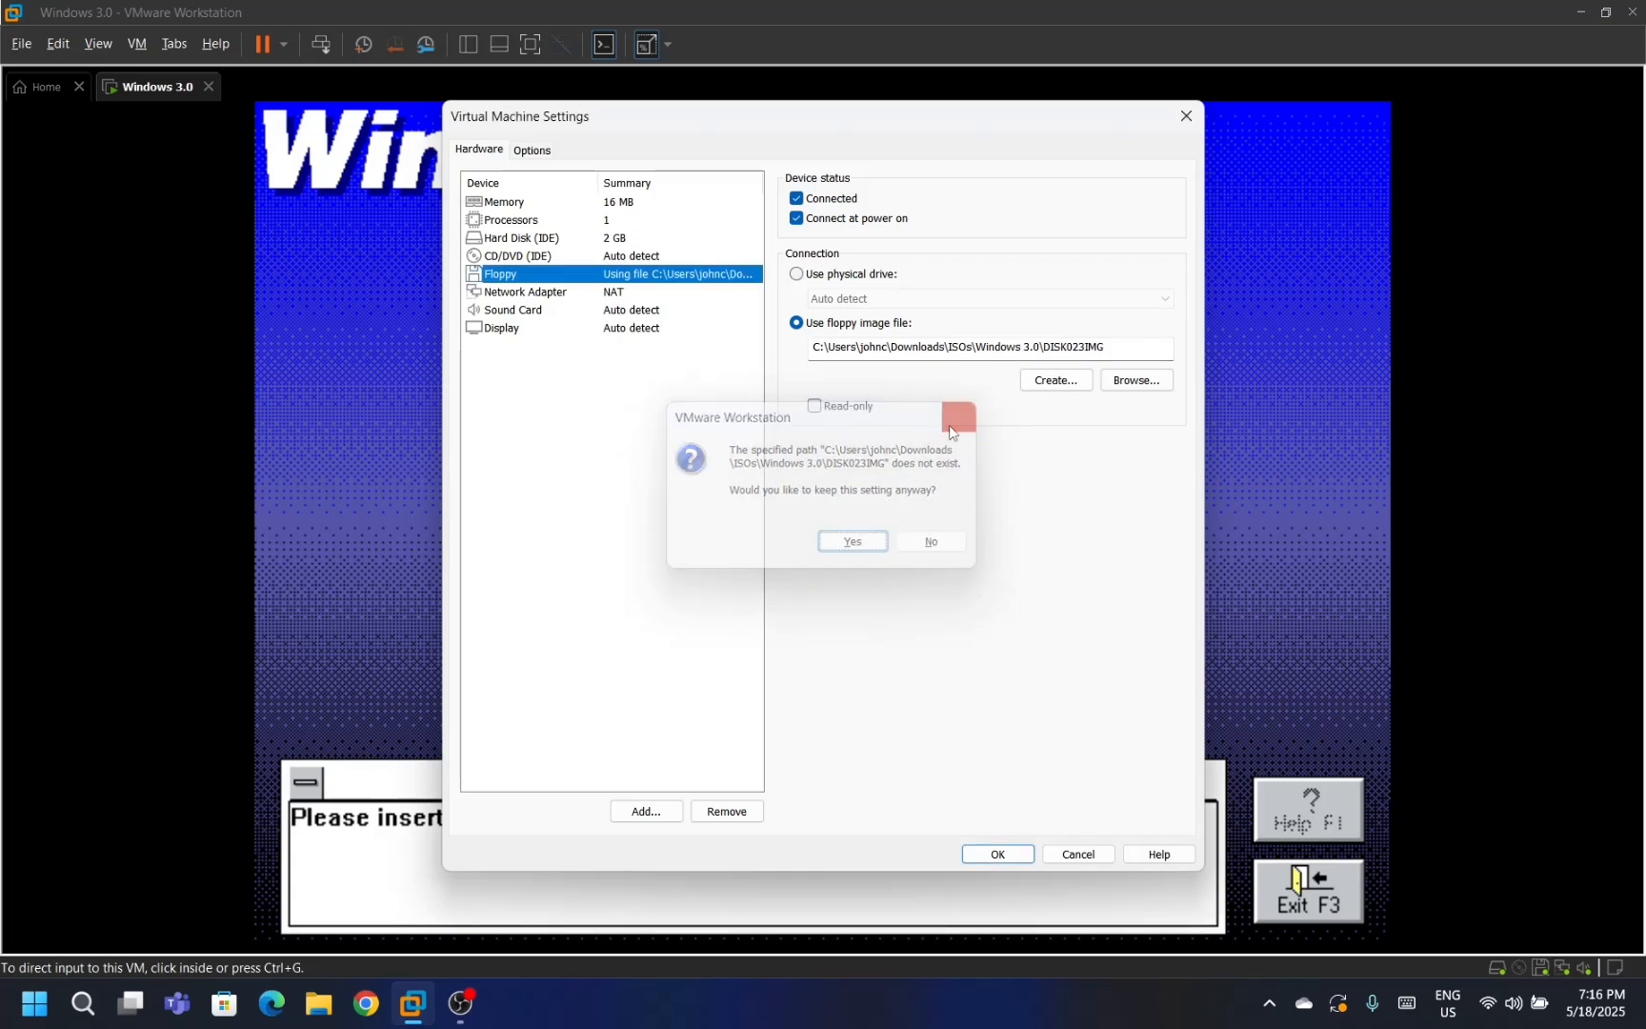
click(1080, 352)
key(BackSpace)
key(Return)
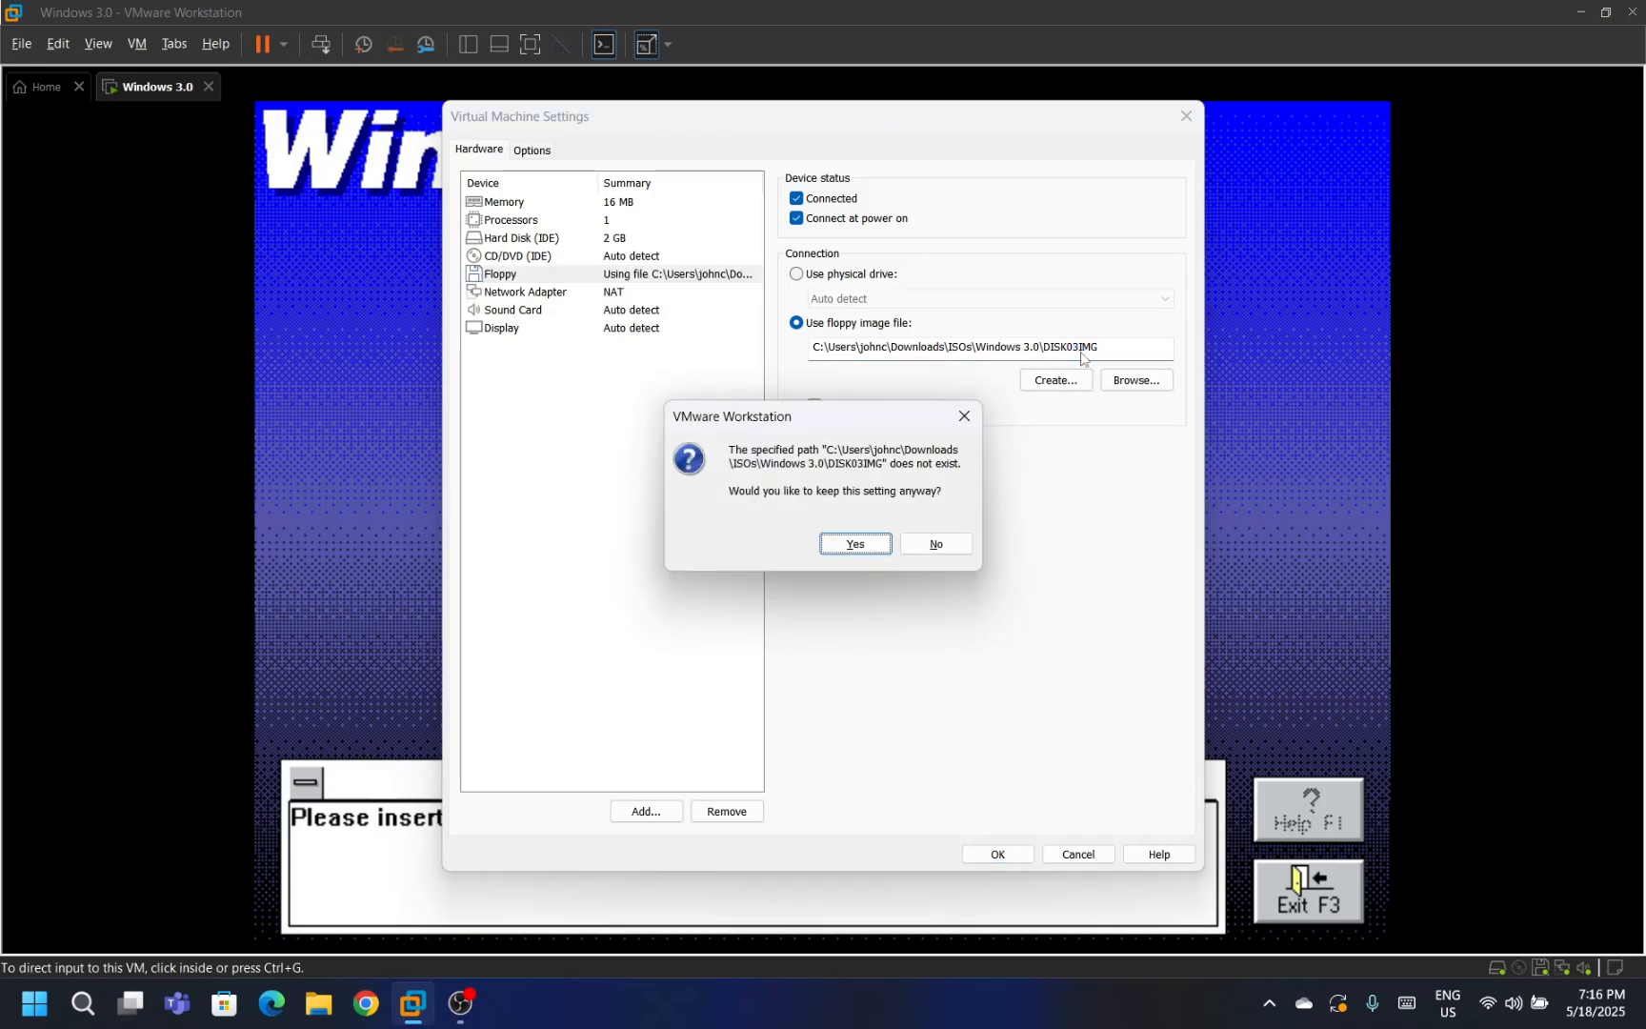
click(965, 417)
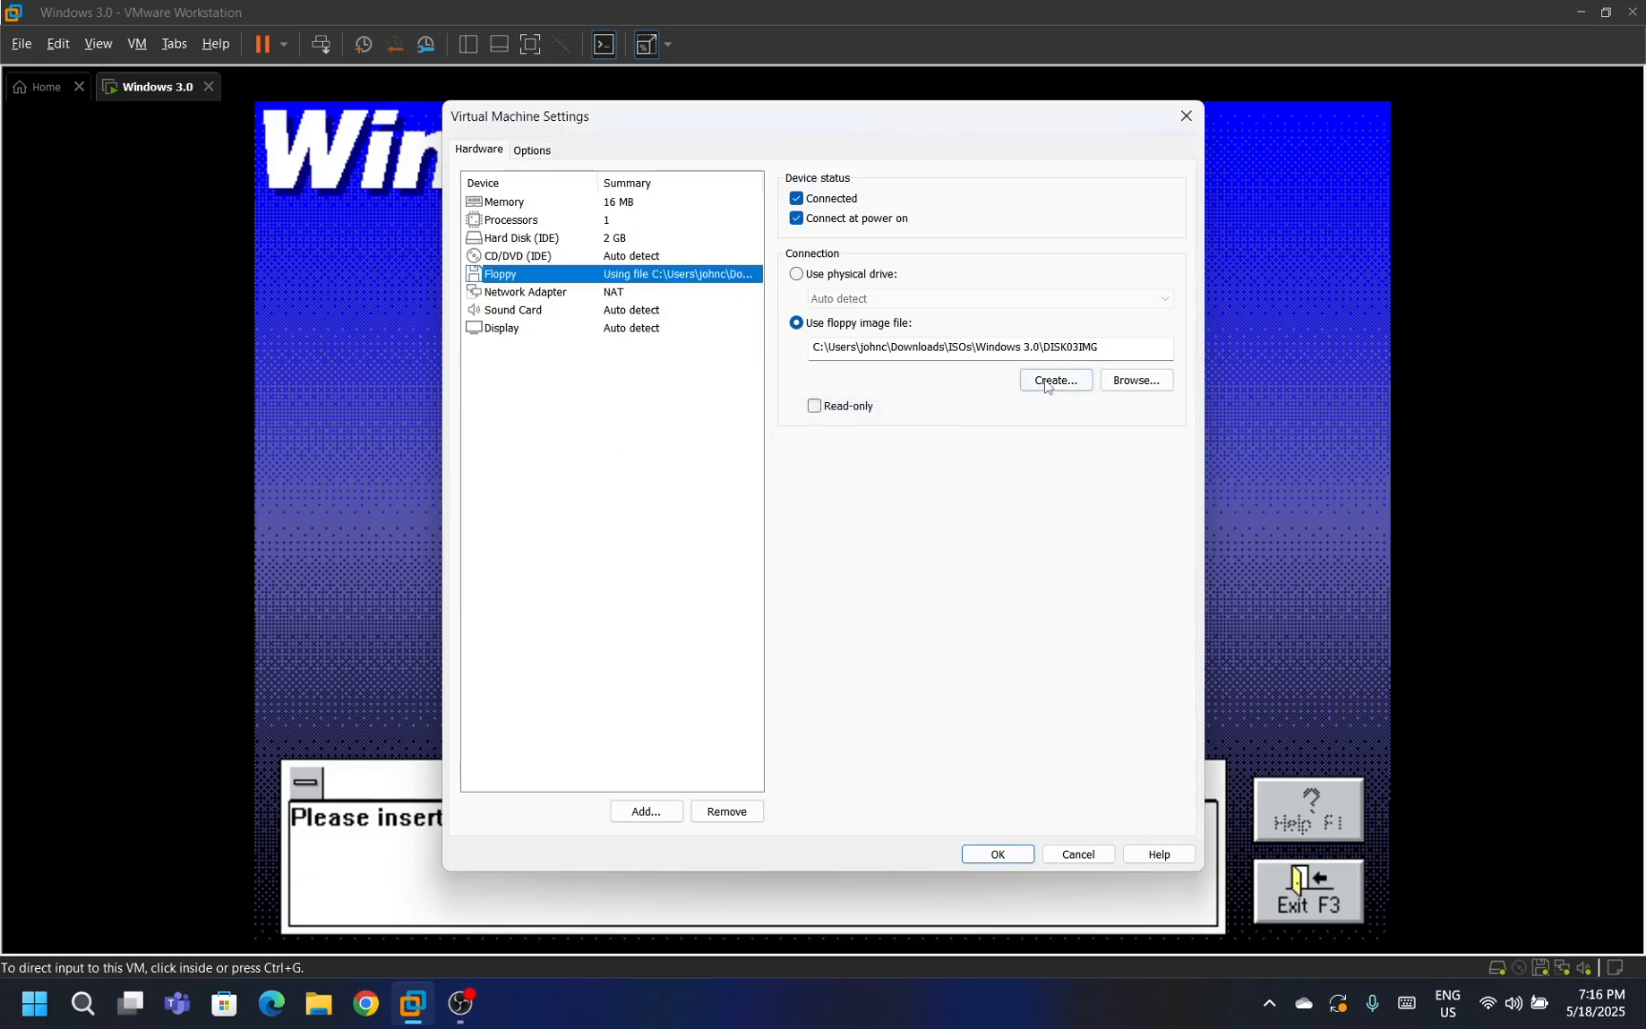
click(1069, 349)
text(.)
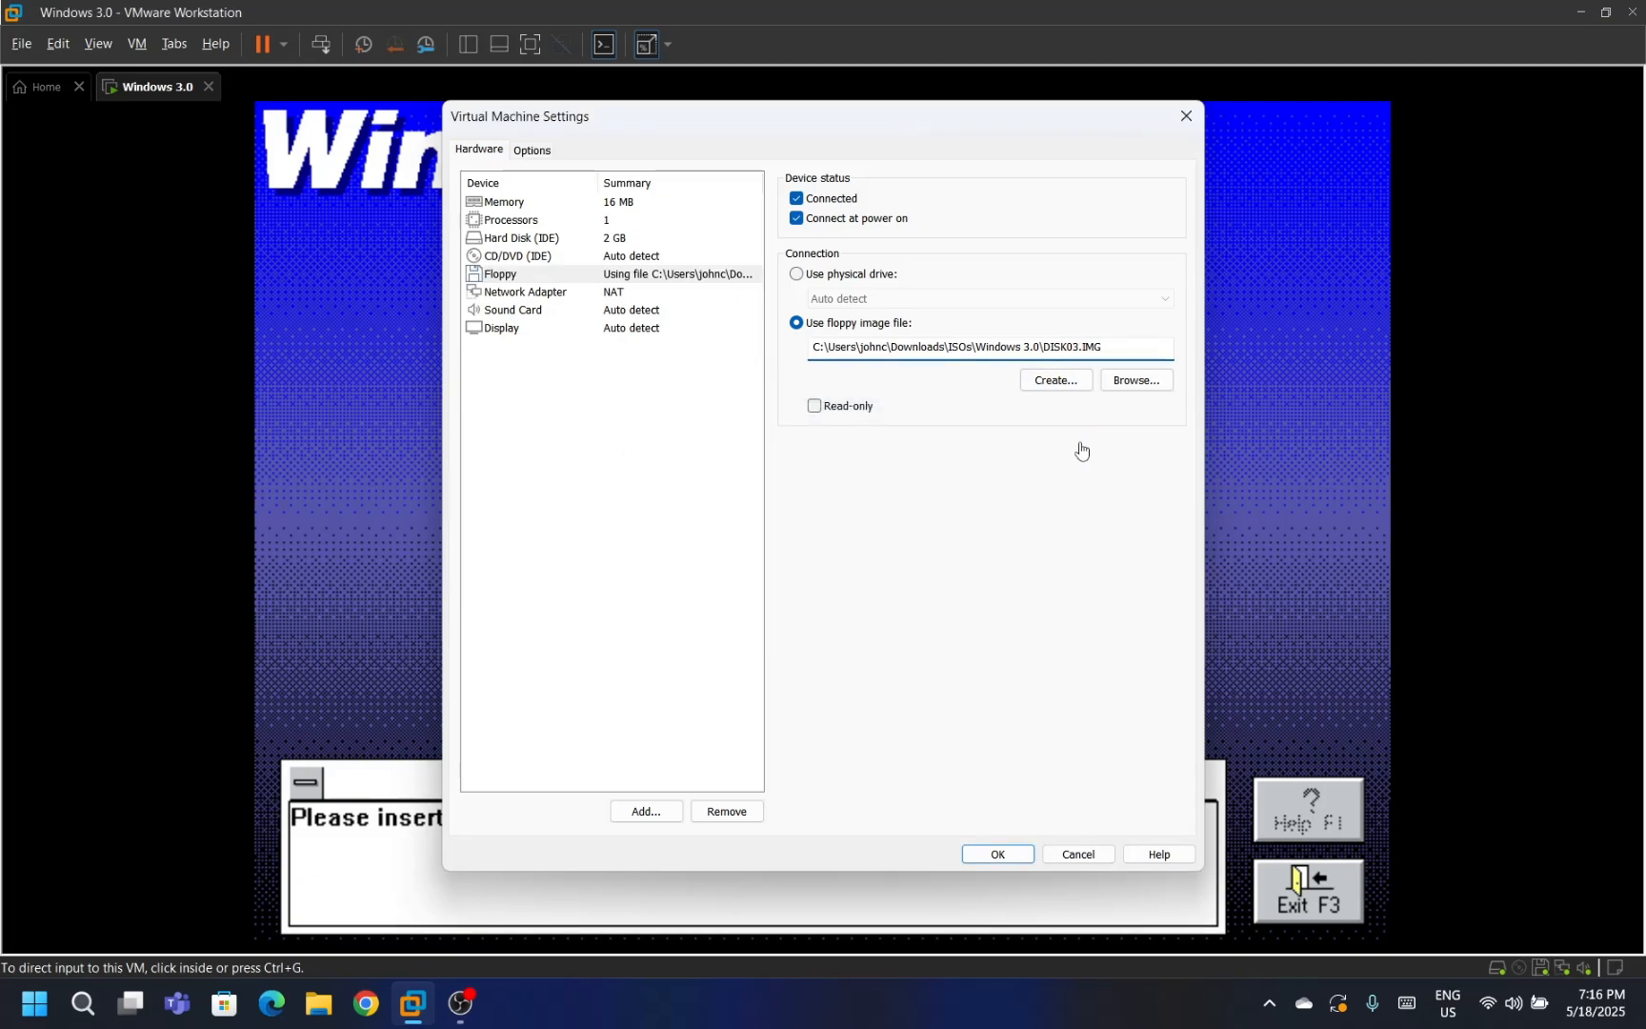
key(Return)
click(1095, 374)
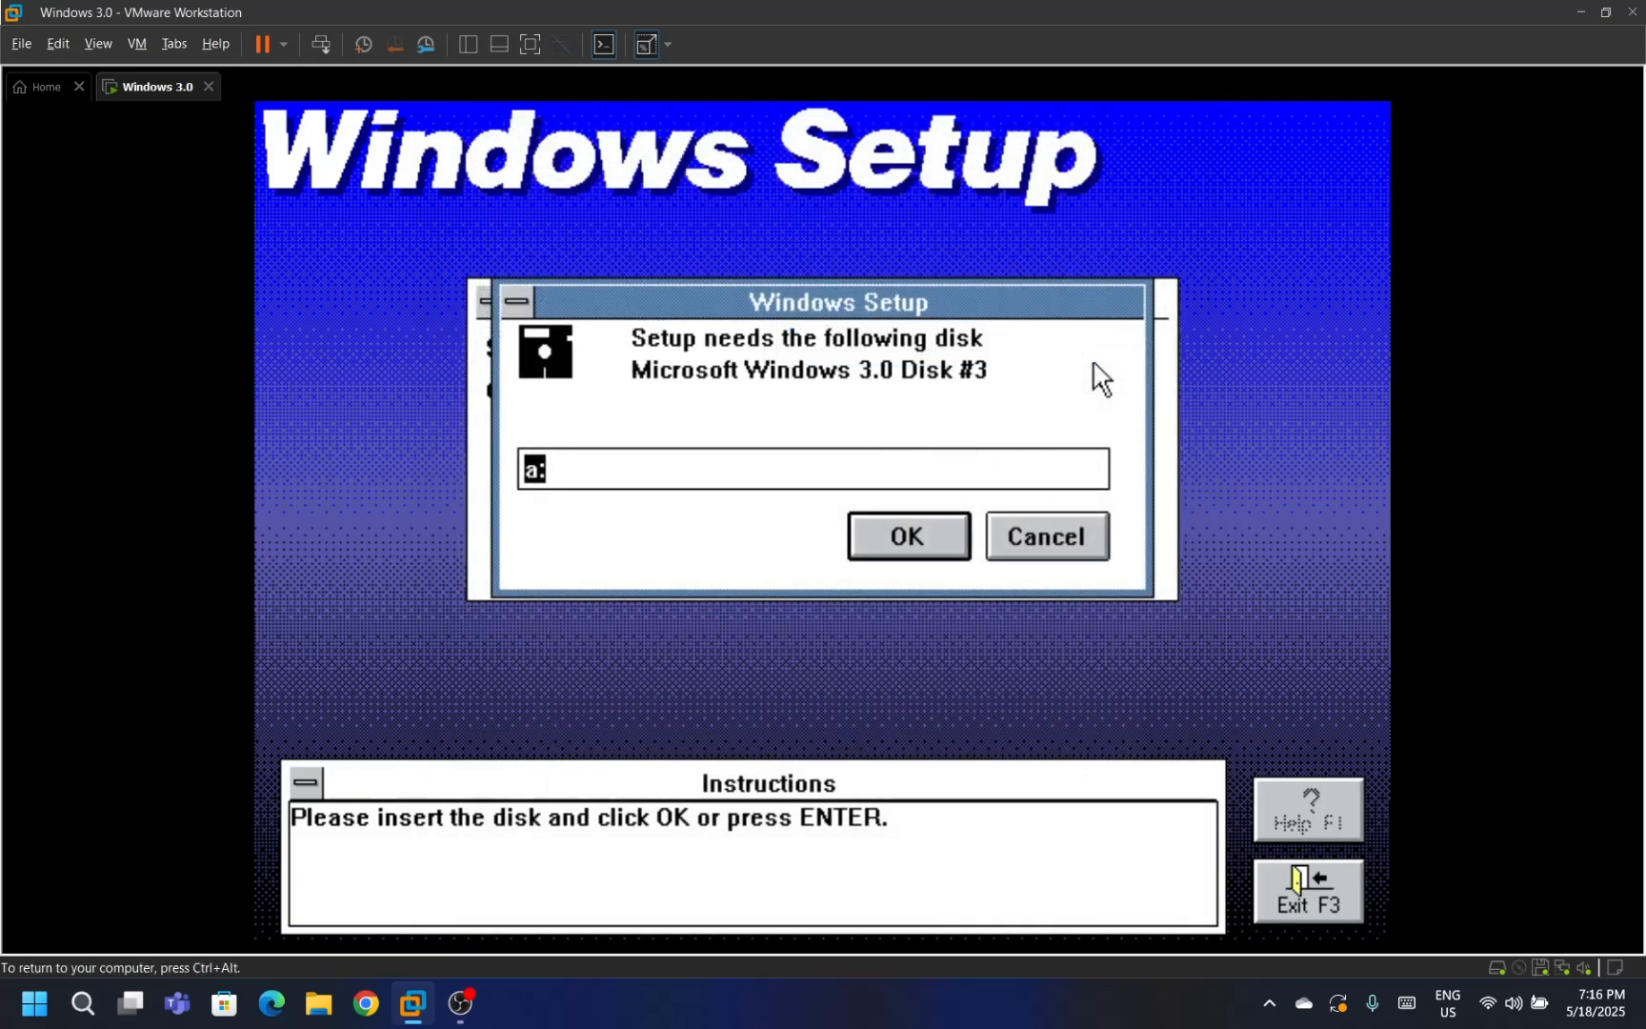
click(901, 540)
Swap the virtual floppy image to DISK04.IMG and let Setup read Disk #4.
key(ctrl+alt)
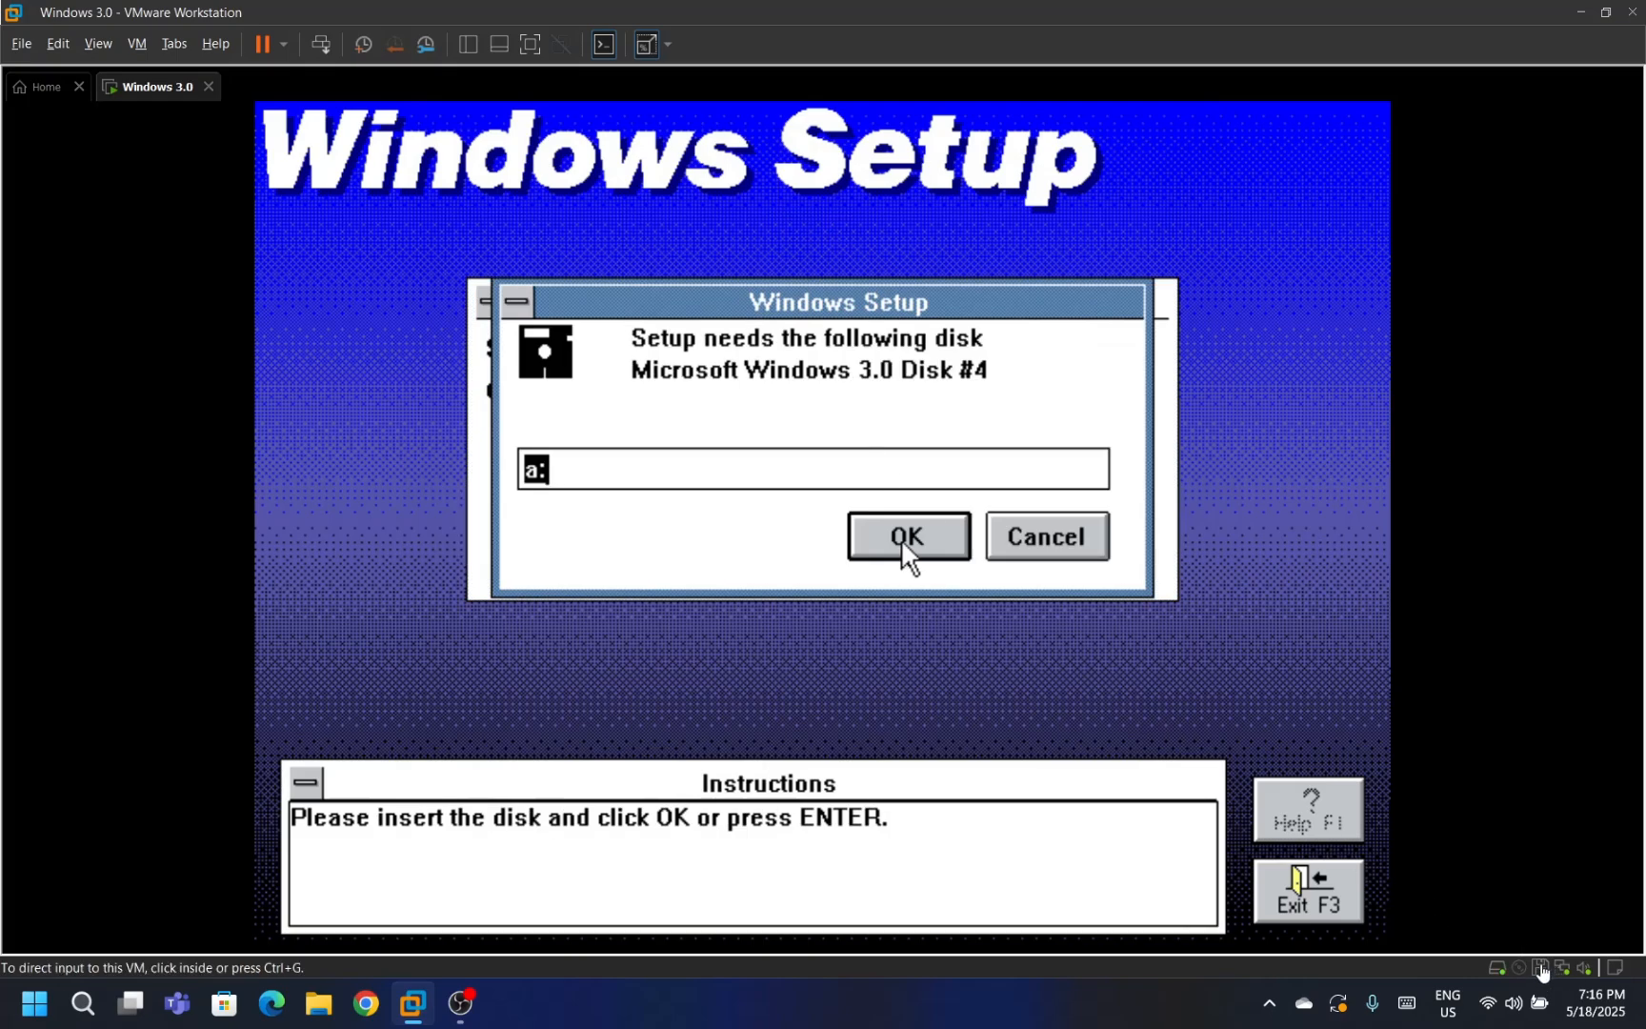
key(ctrl+d)
click(1076, 348)
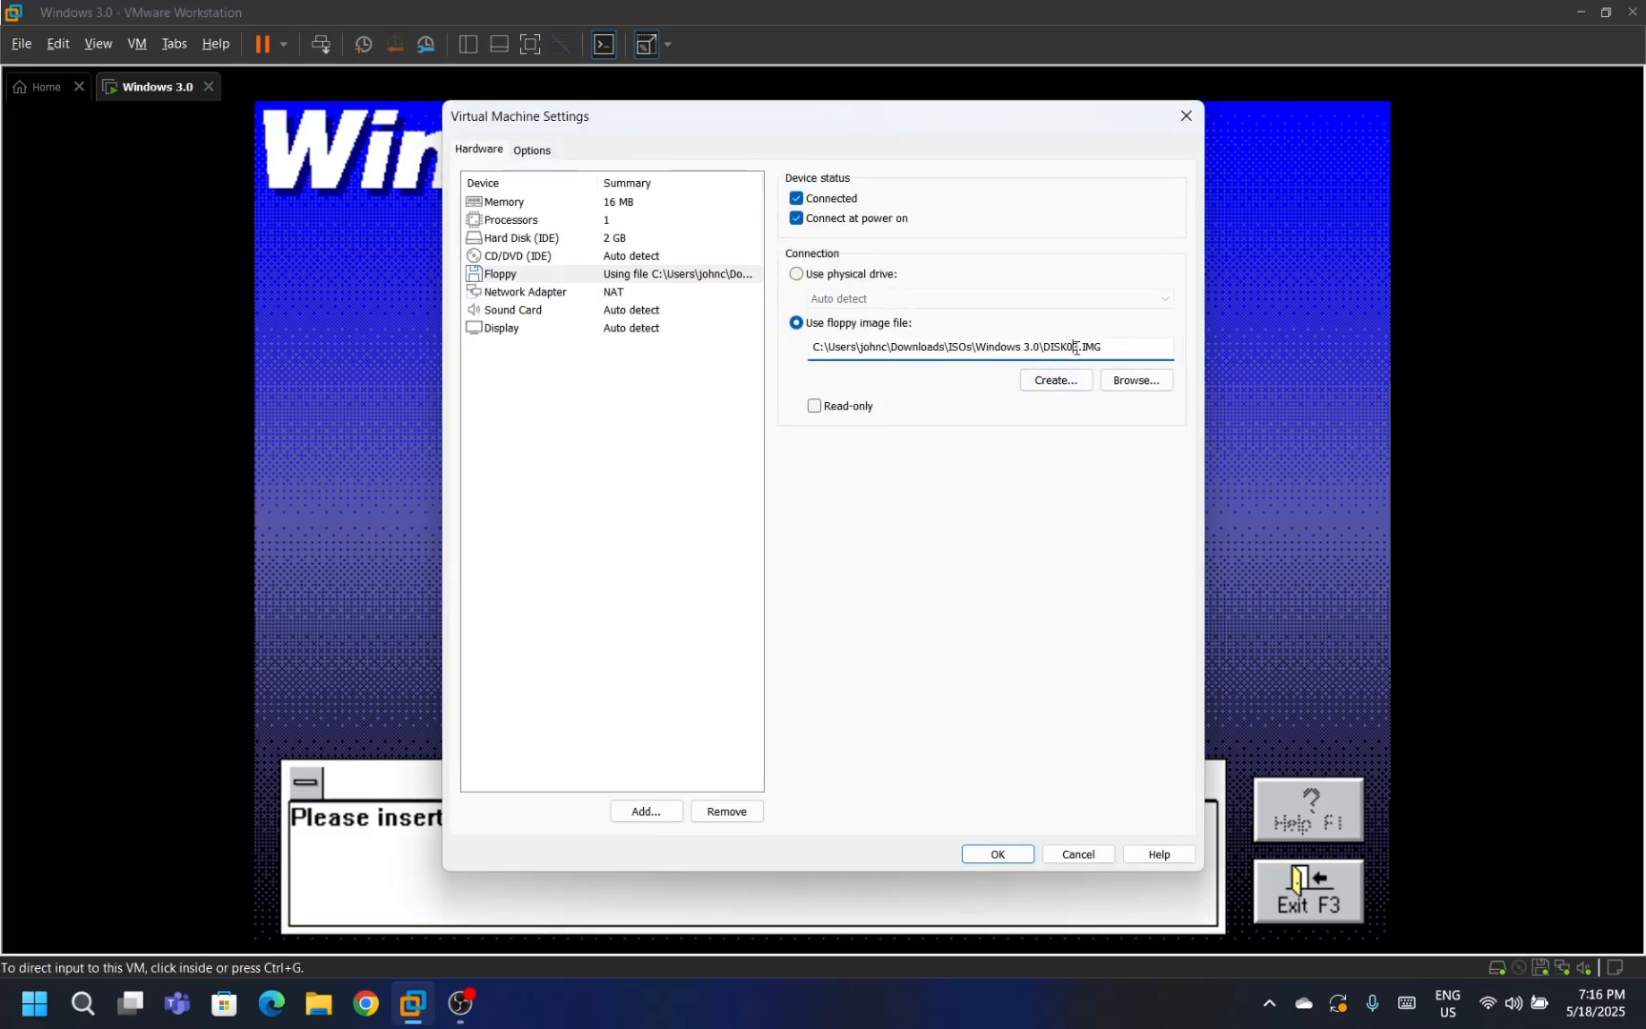
text(4)
key(Return)
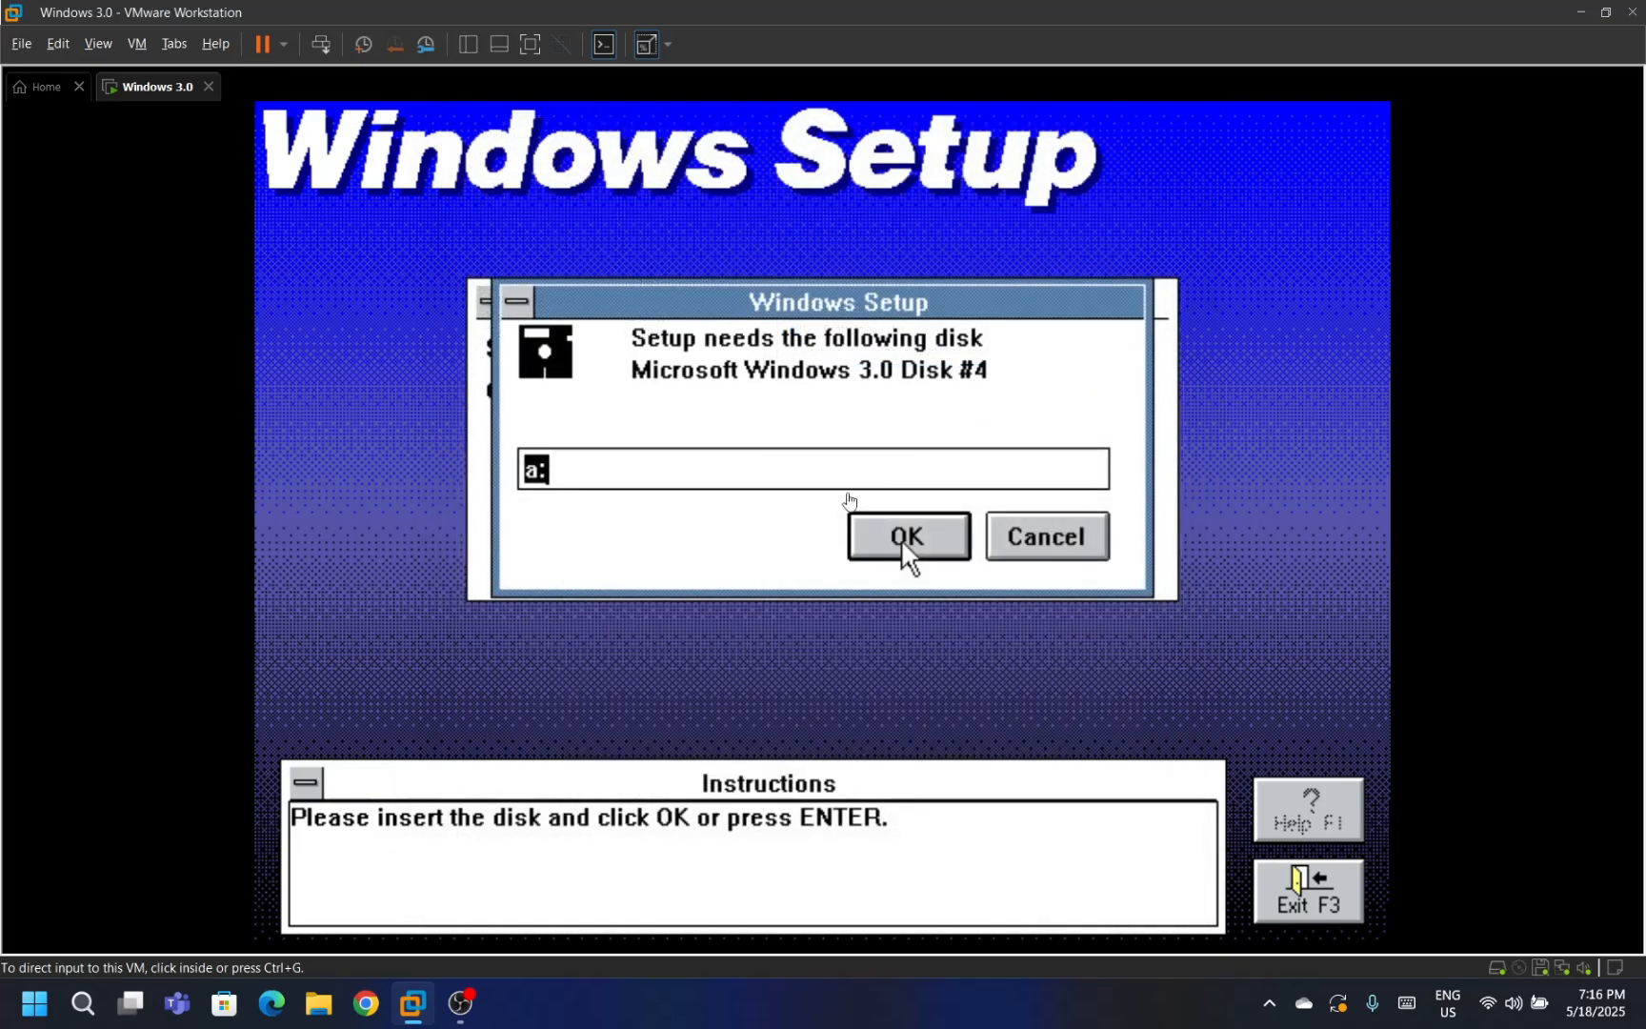
click(901, 539)
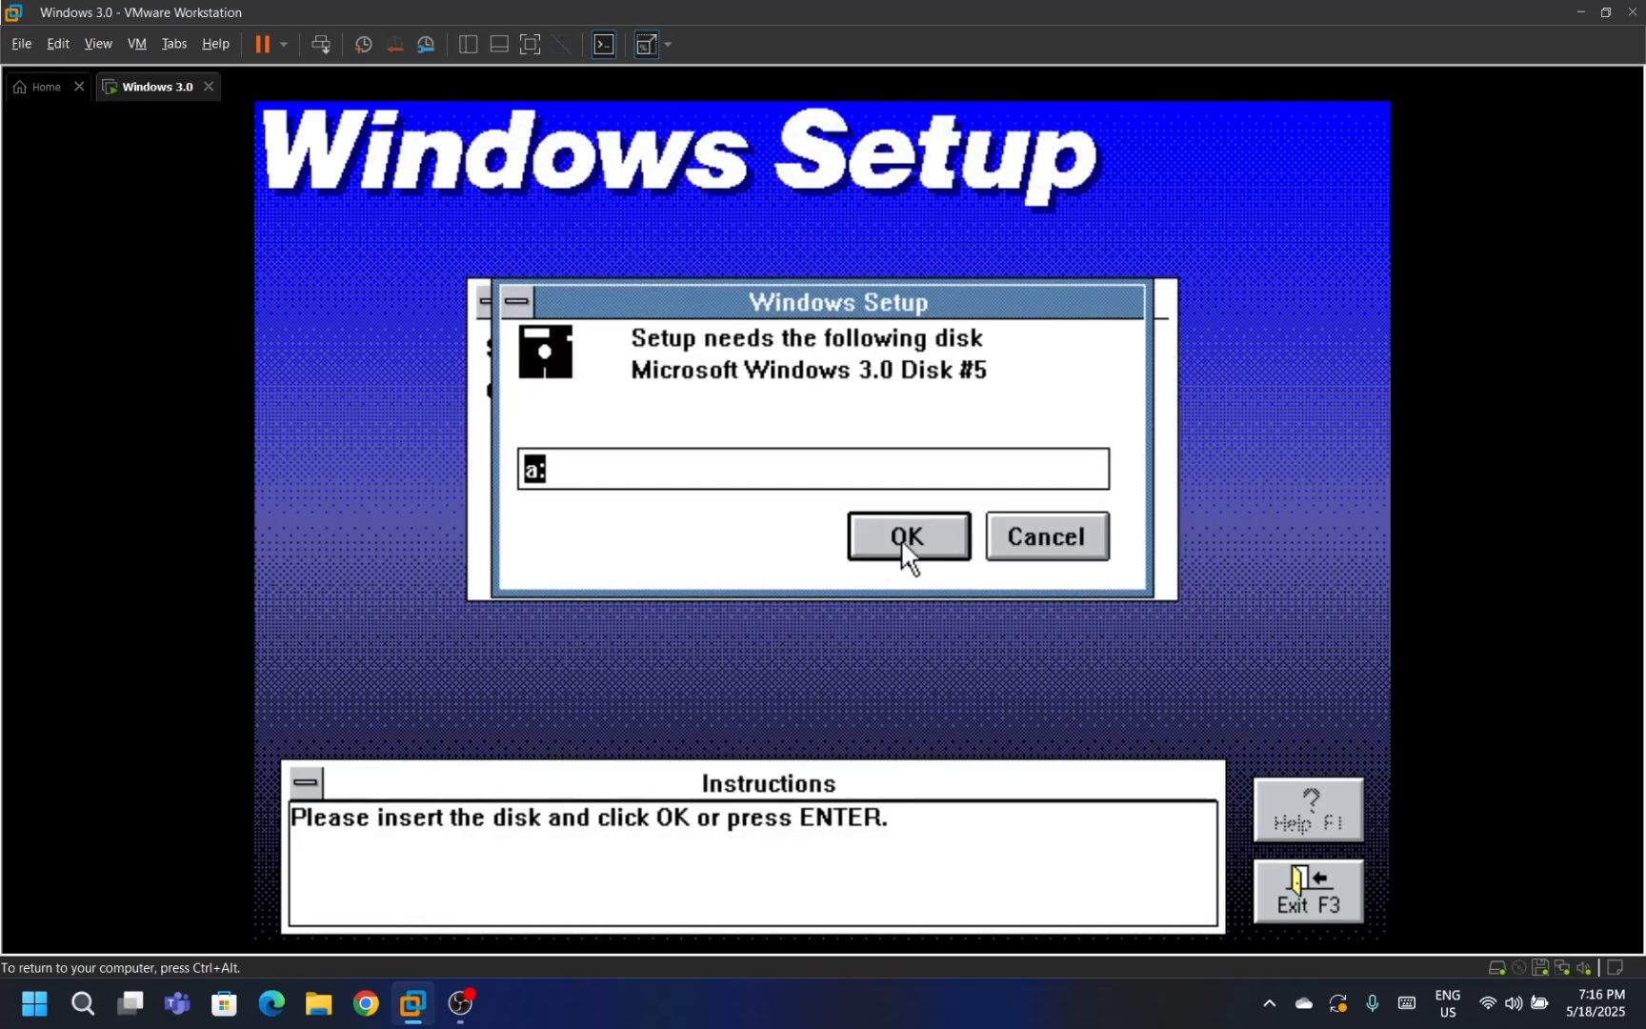
Swap the virtual floppy image to DISK05.IMG and let Setup read Disk #5.
key(ctrl+alt)
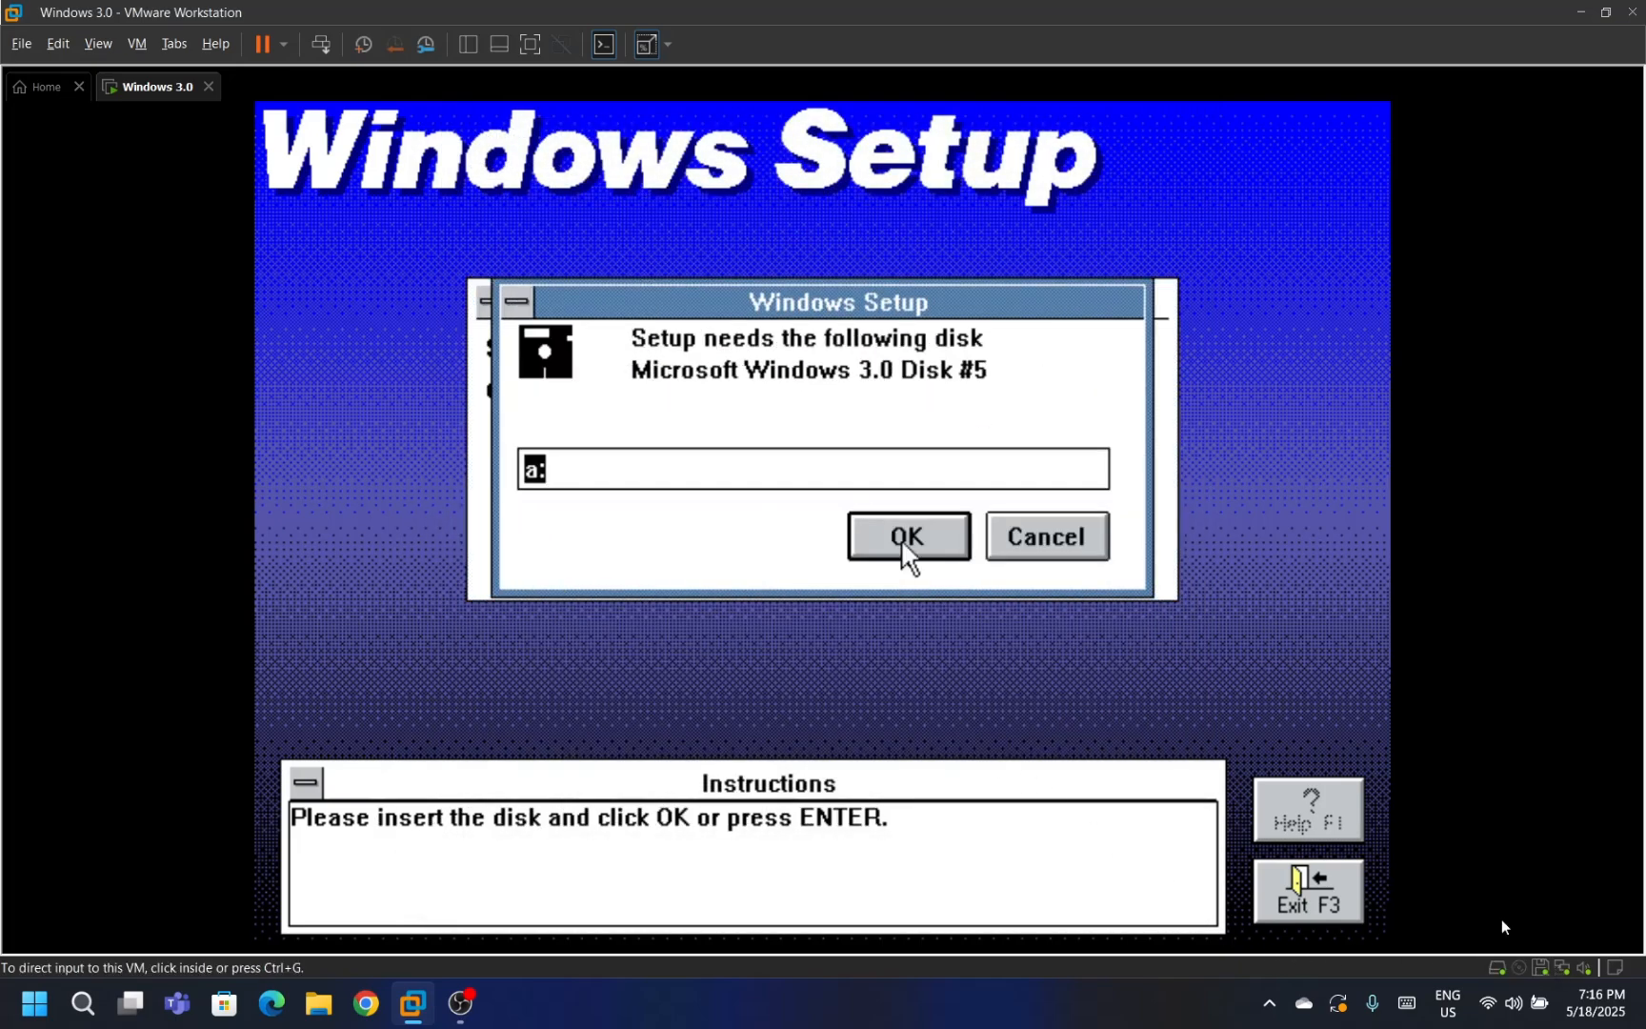
key(ctrl+d)
click(1079, 346)
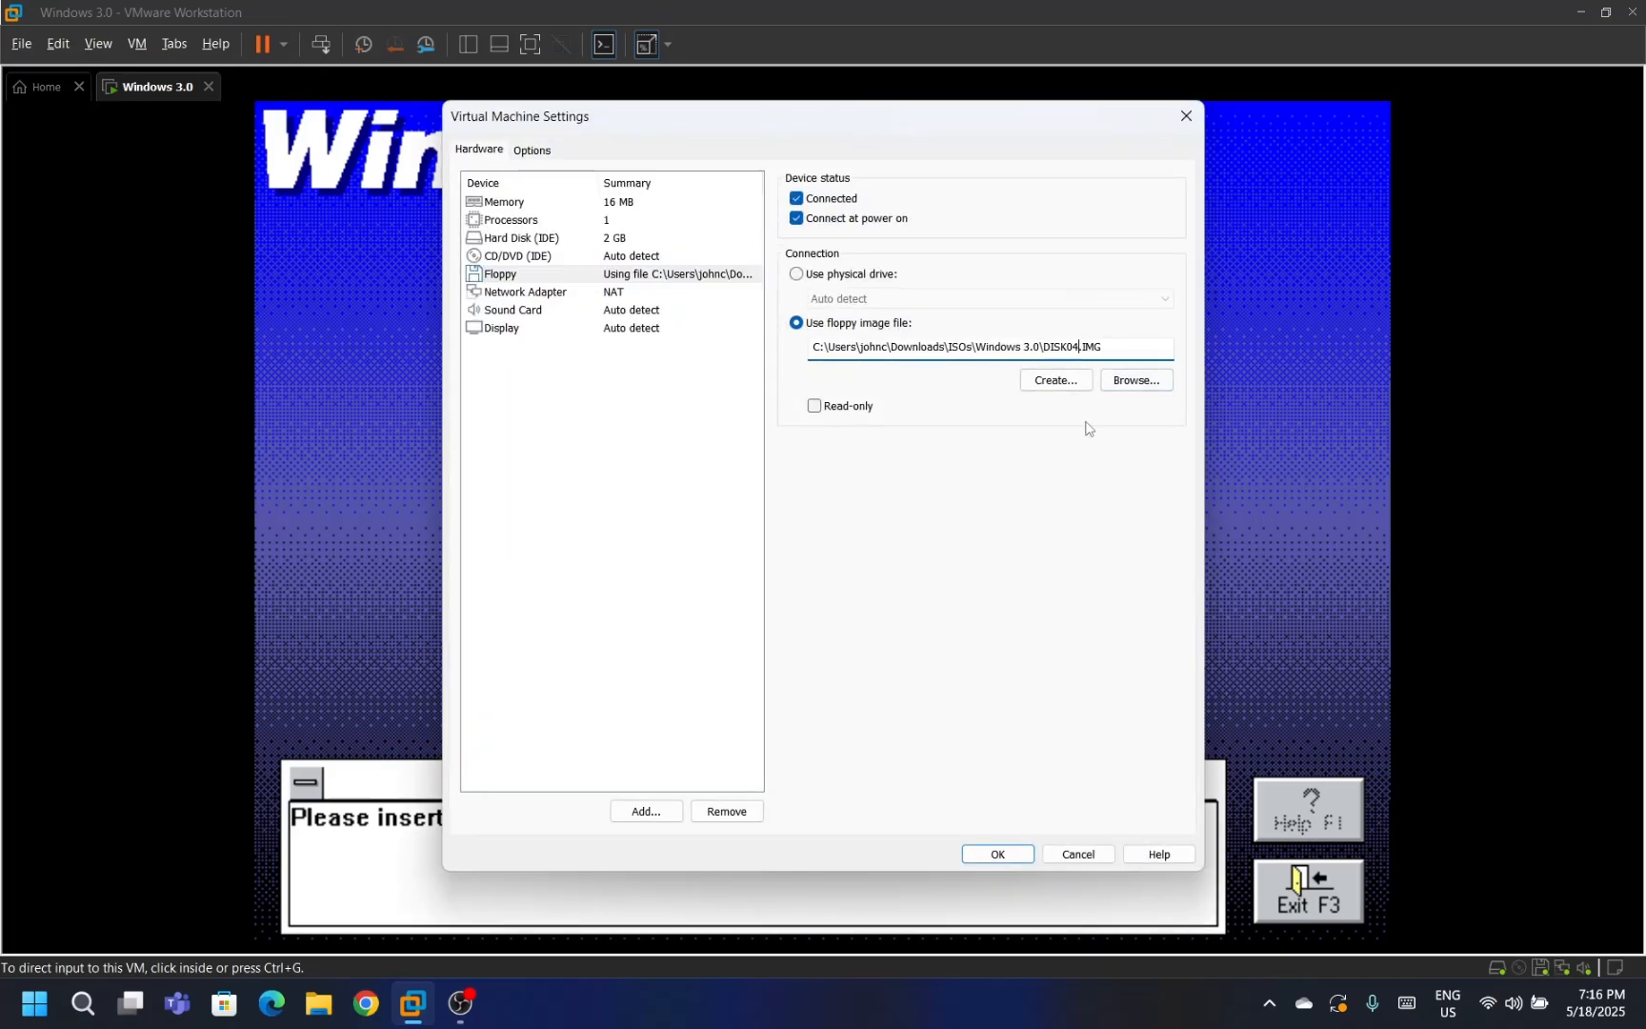
key(Return)
click(901, 539)
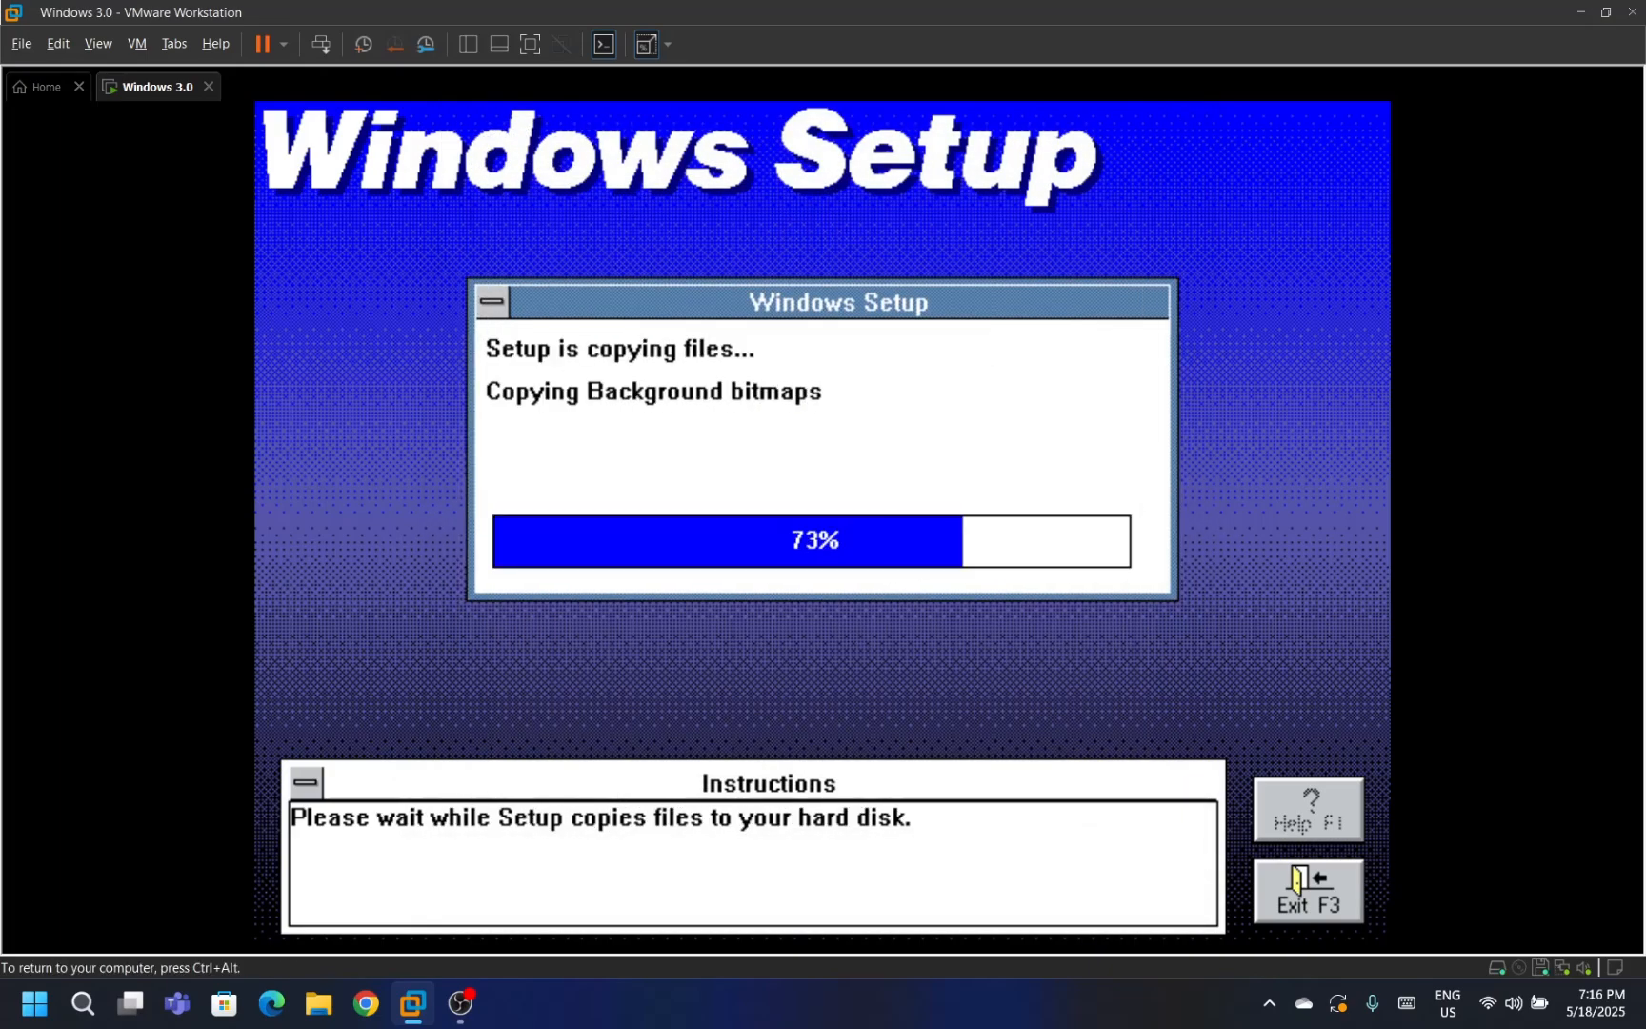
Swap the virtual floppy image to DISK06.IMG and let Setup read Disk #6.
key(ctrl+alt)
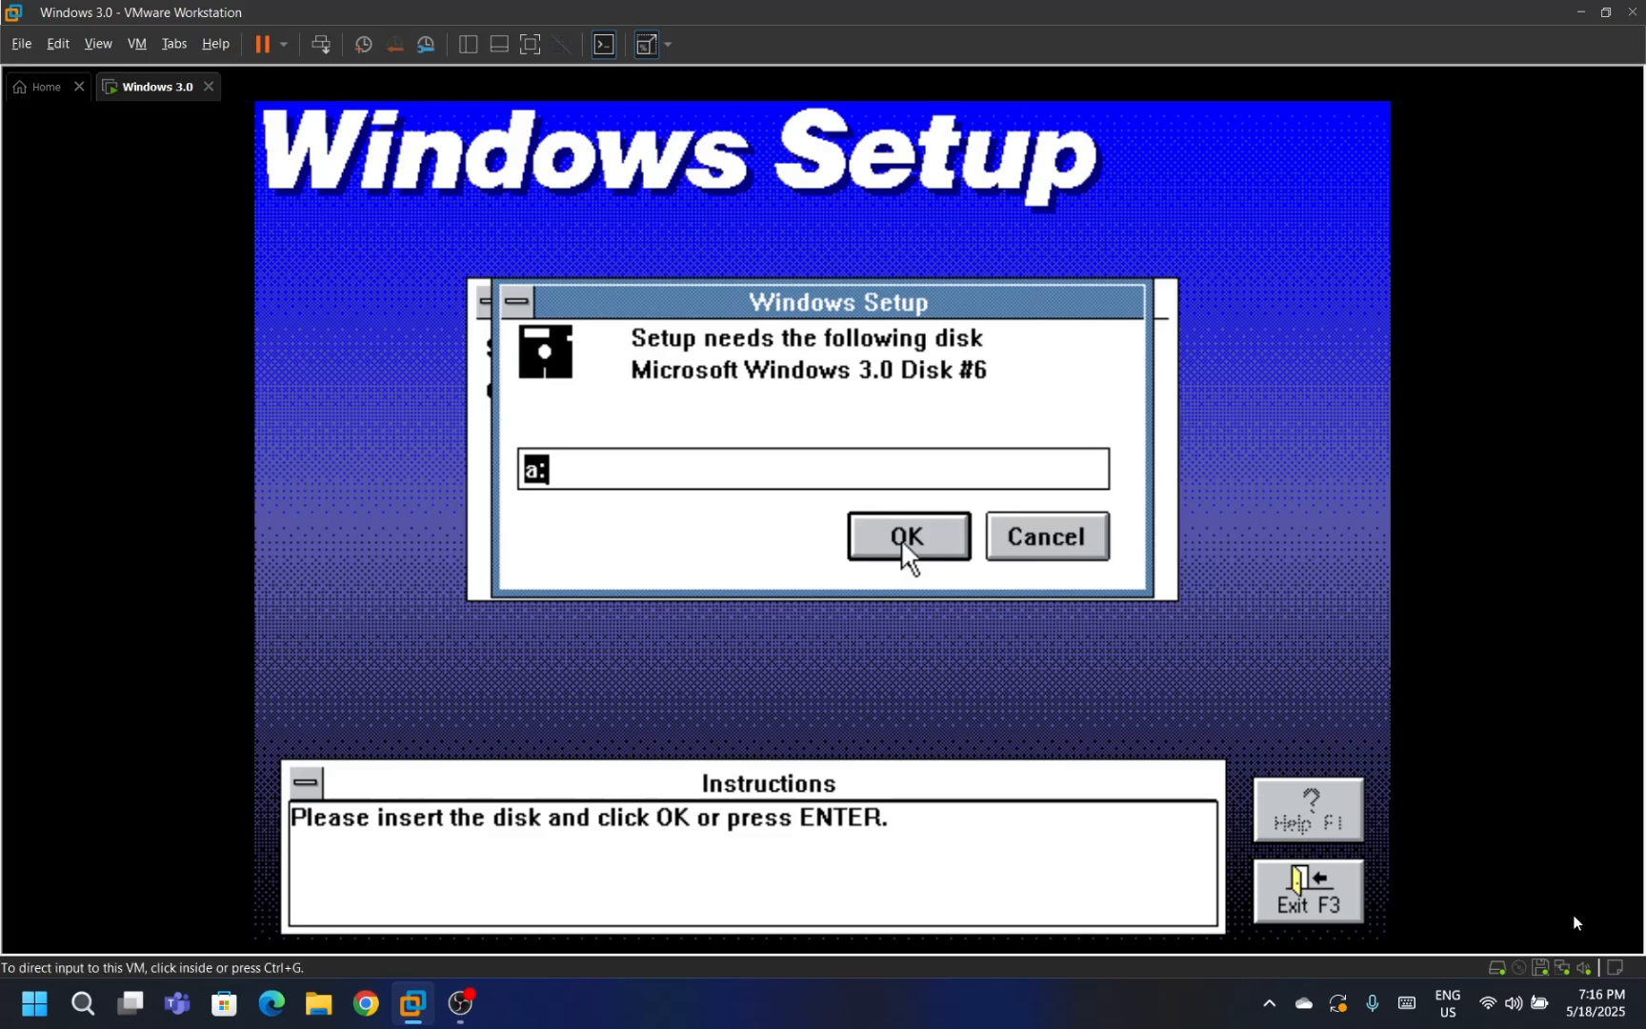
key(ctrl+d)
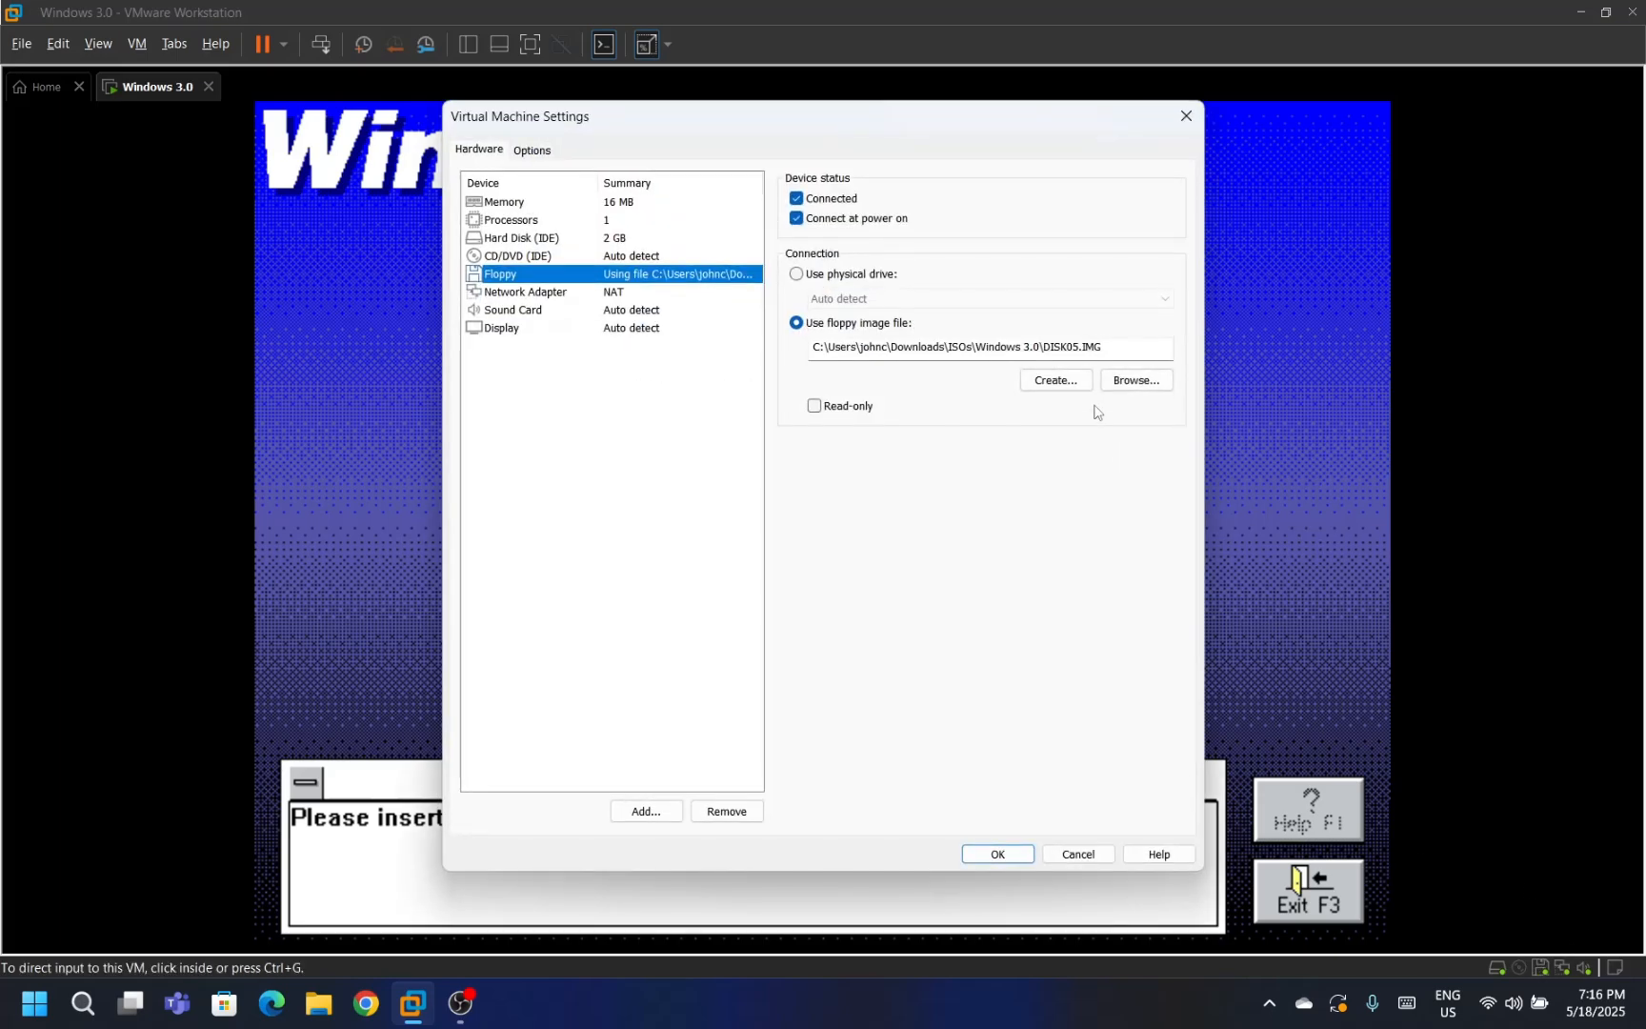
click(1079, 349)
text(6)
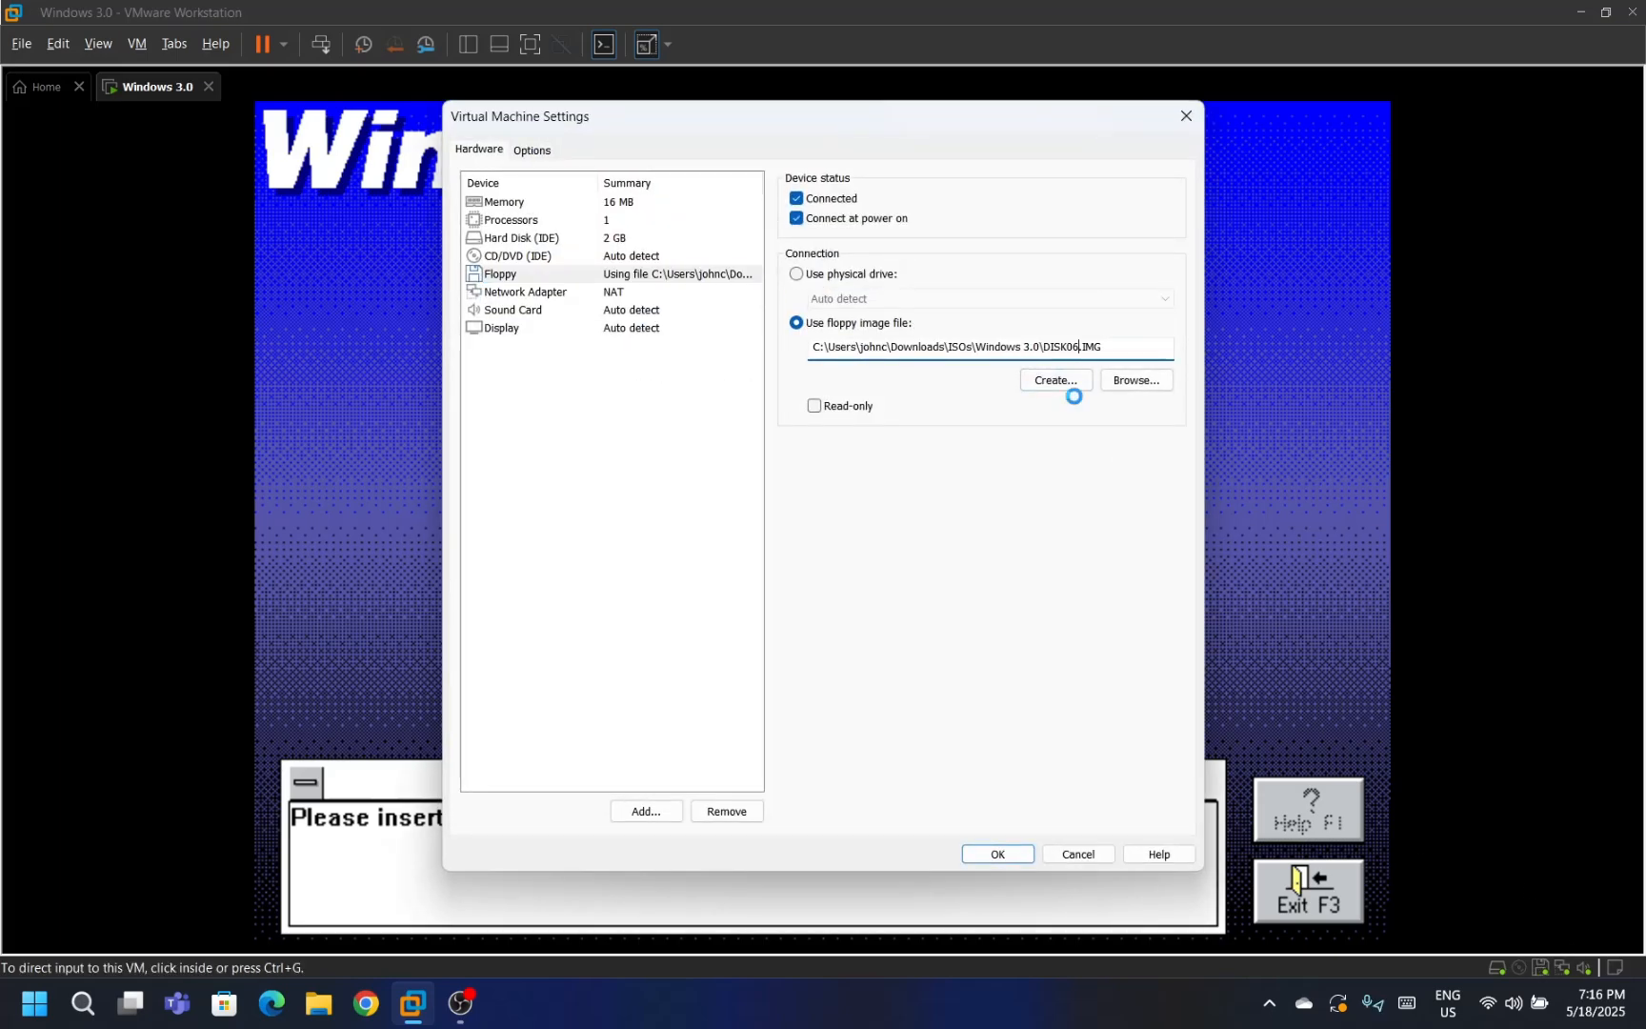
key(Return)
click(901, 539)
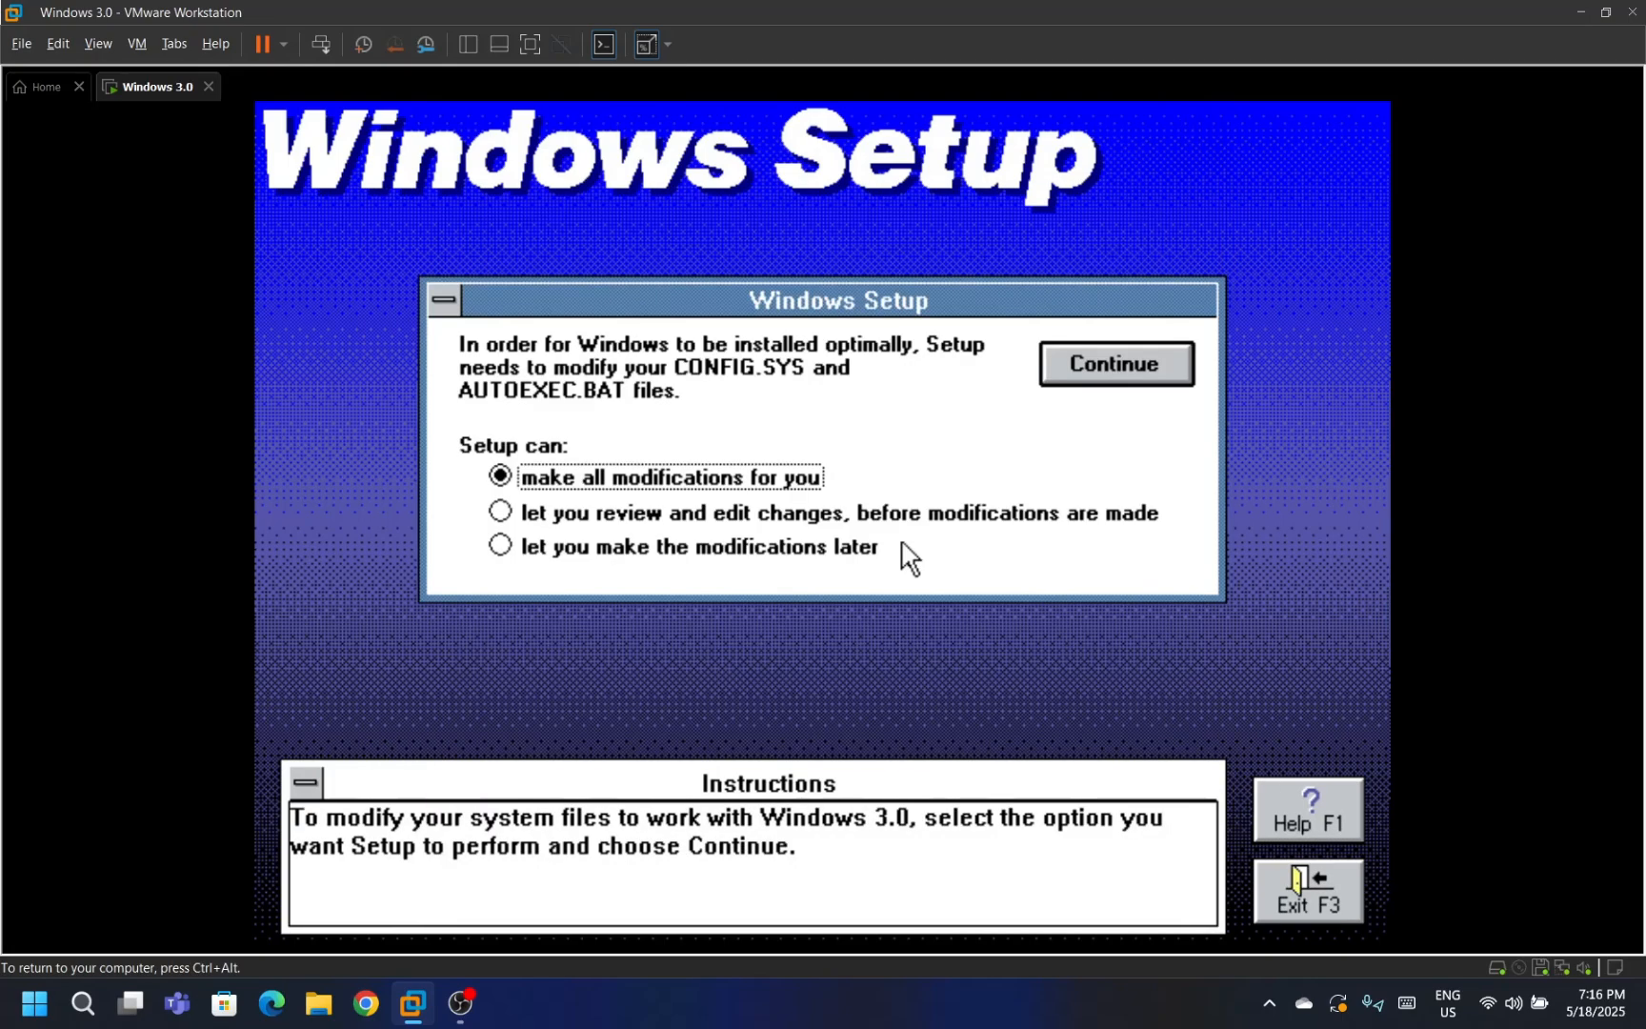
Let Setup make all CONFIG.SYS and AUTOEXEC.BAT modifications, and finish printer setup without installing a printer.
click(1081, 377)
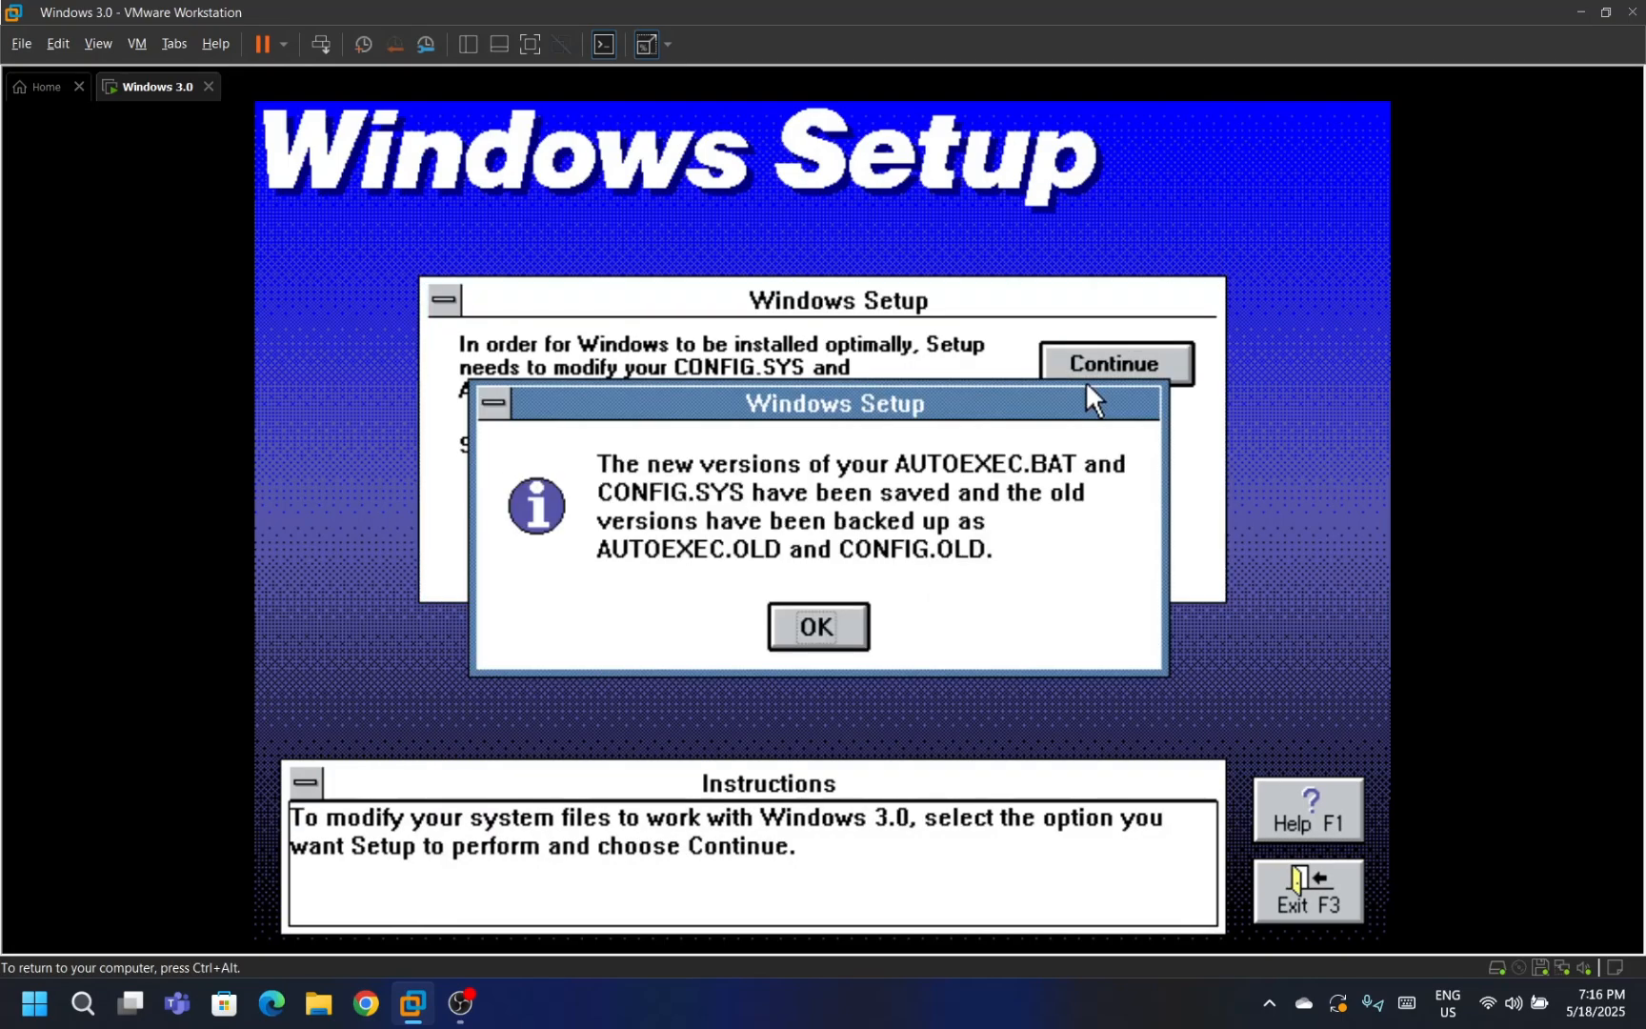
click(826, 618)
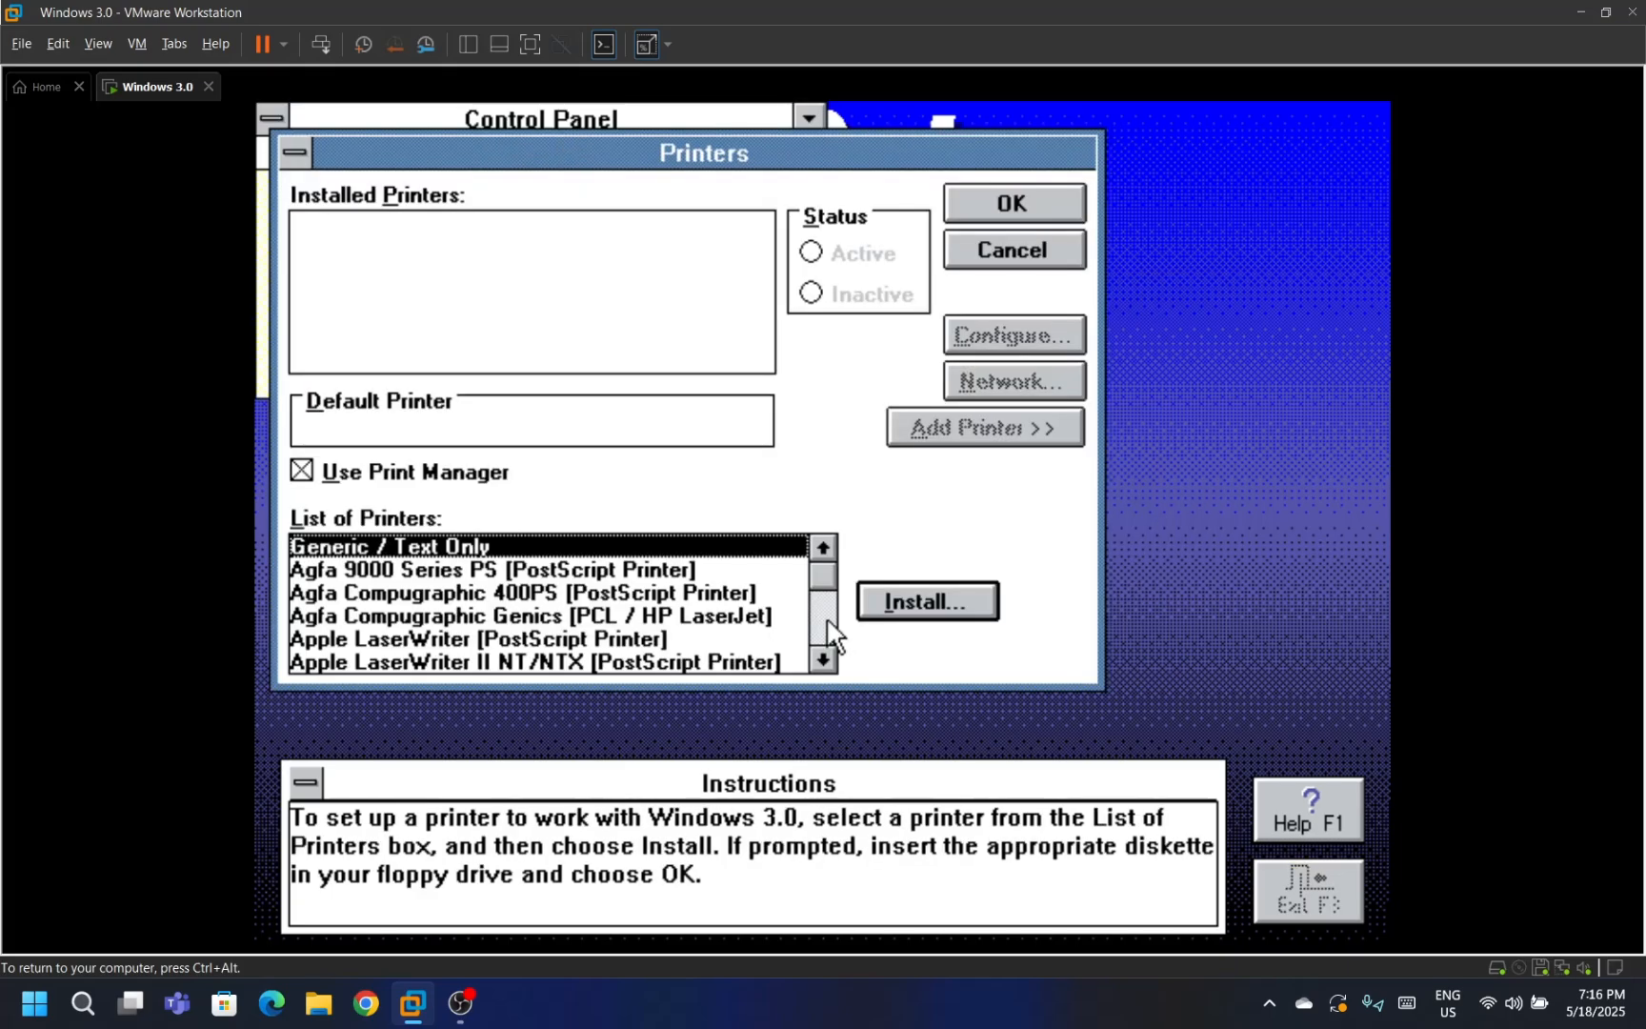
click(1021, 204)
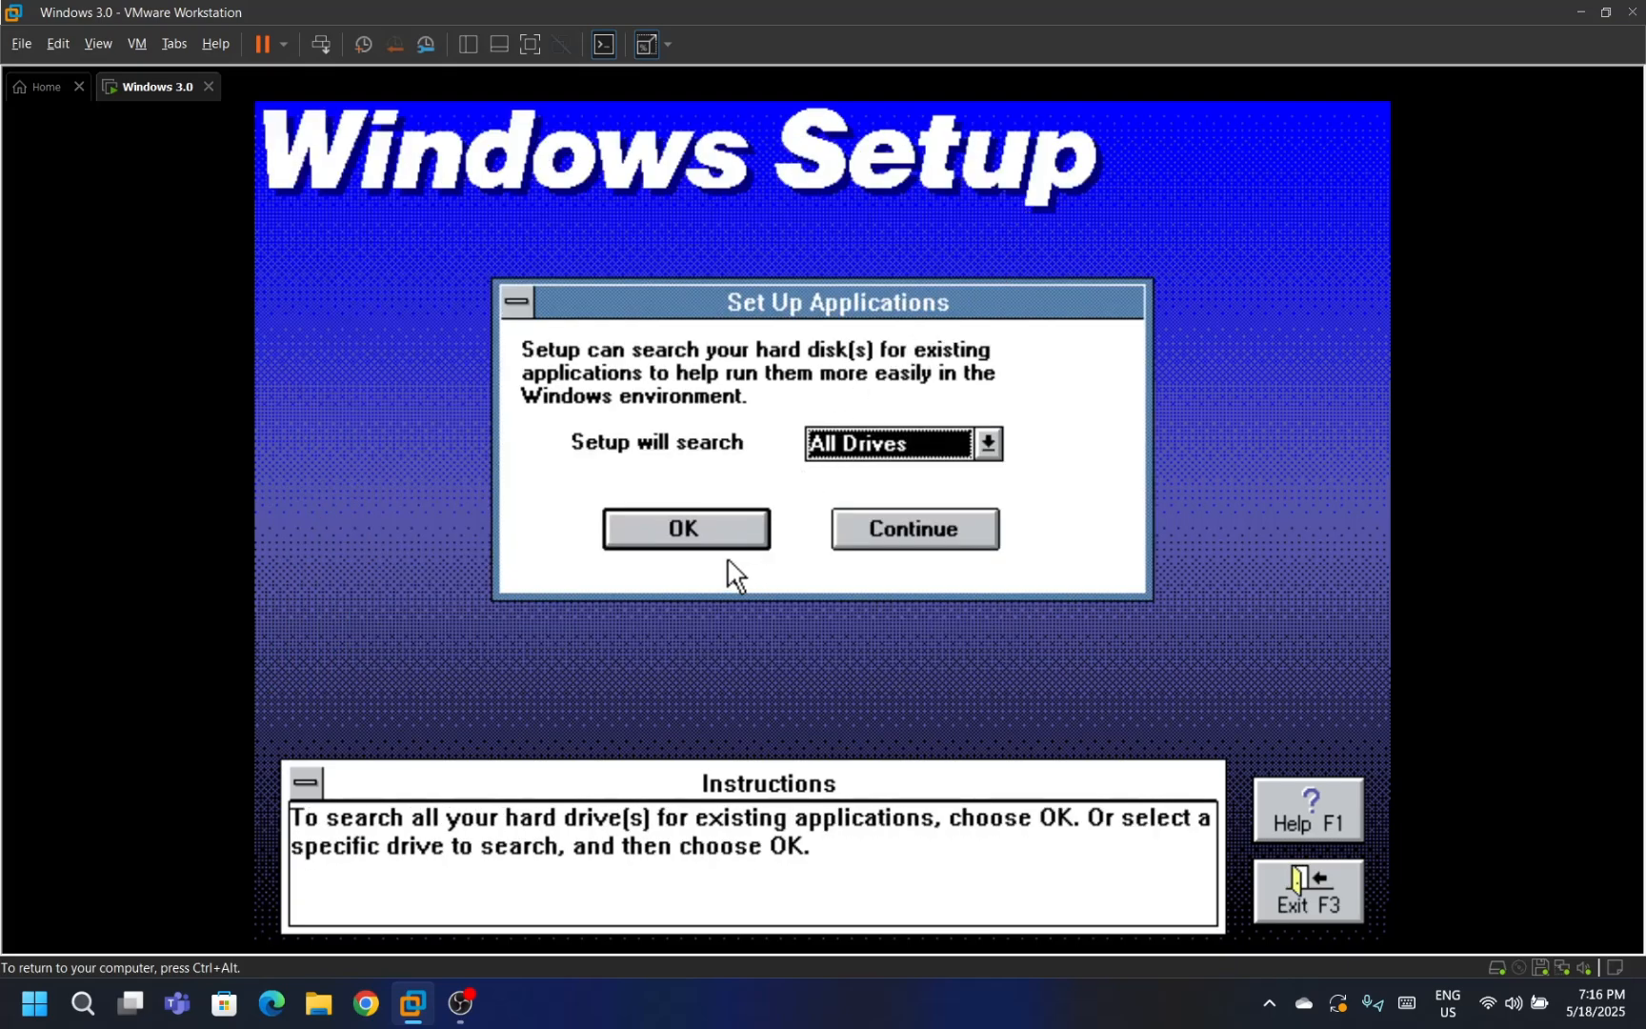
Search all drives for existing applications, finish the application setup, and close the README.TXT document in Notepad.
click(693, 533)
click(962, 586)
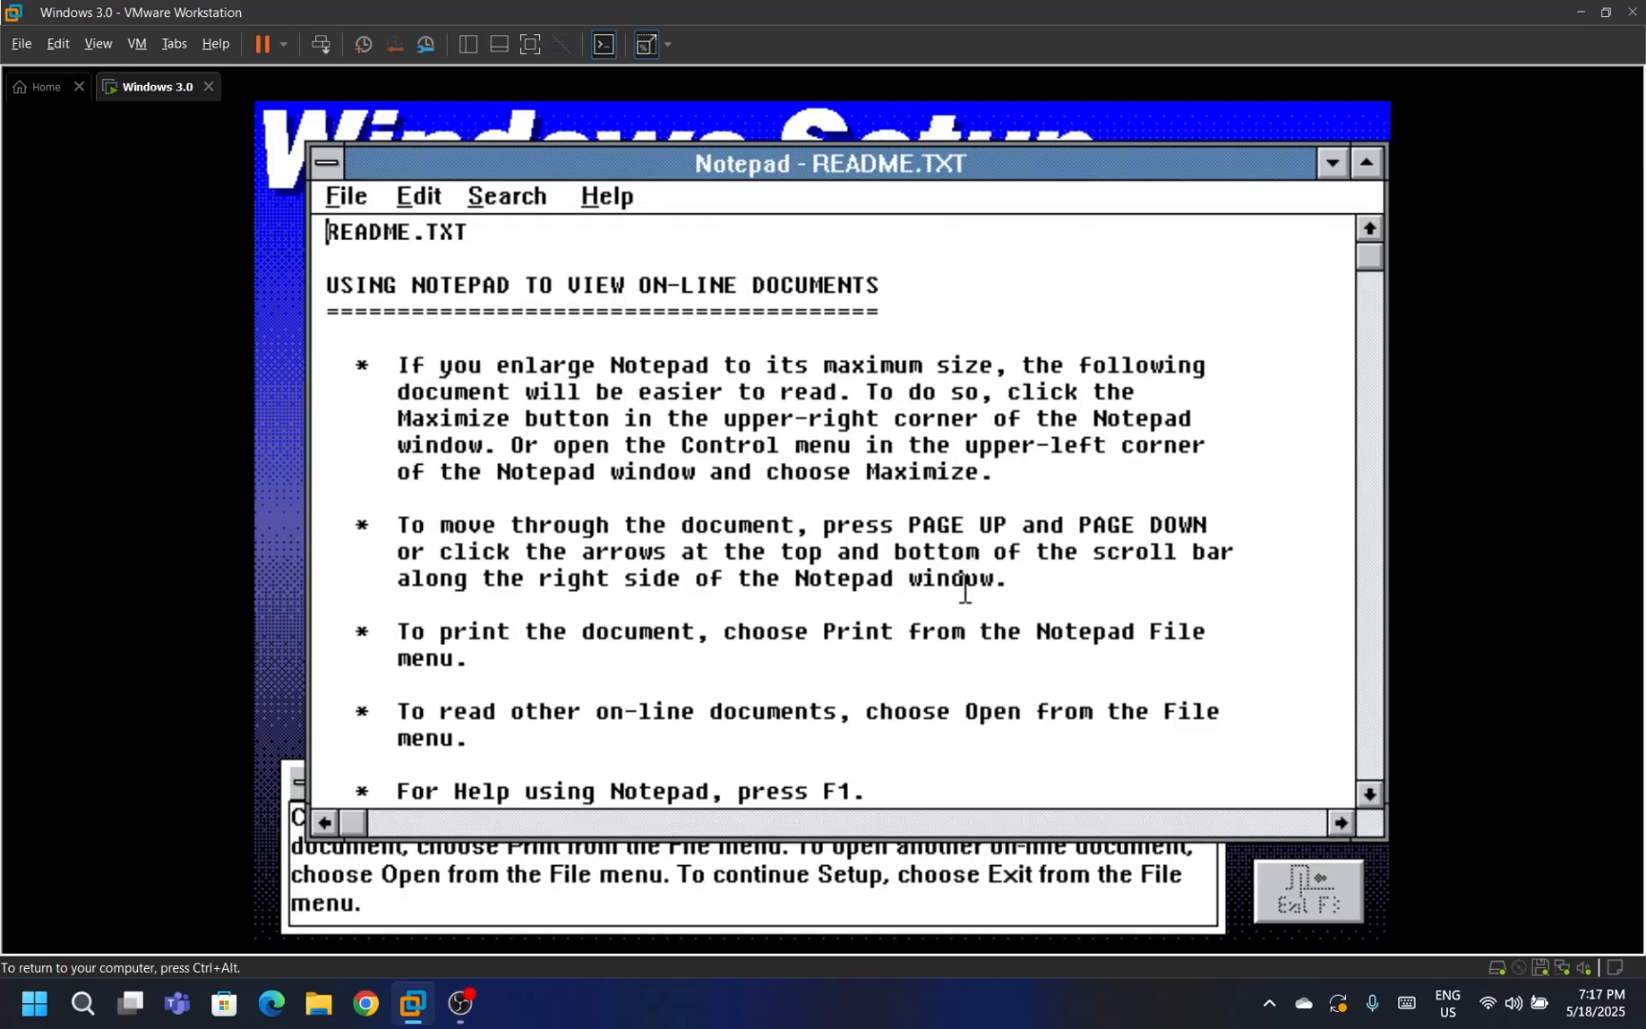
double_click(320, 158)
Clear the floppy image path, switch the floppy to the auto-detected physical drive, and turn off Connected and Connect at power on.
key(ctrl+alt)
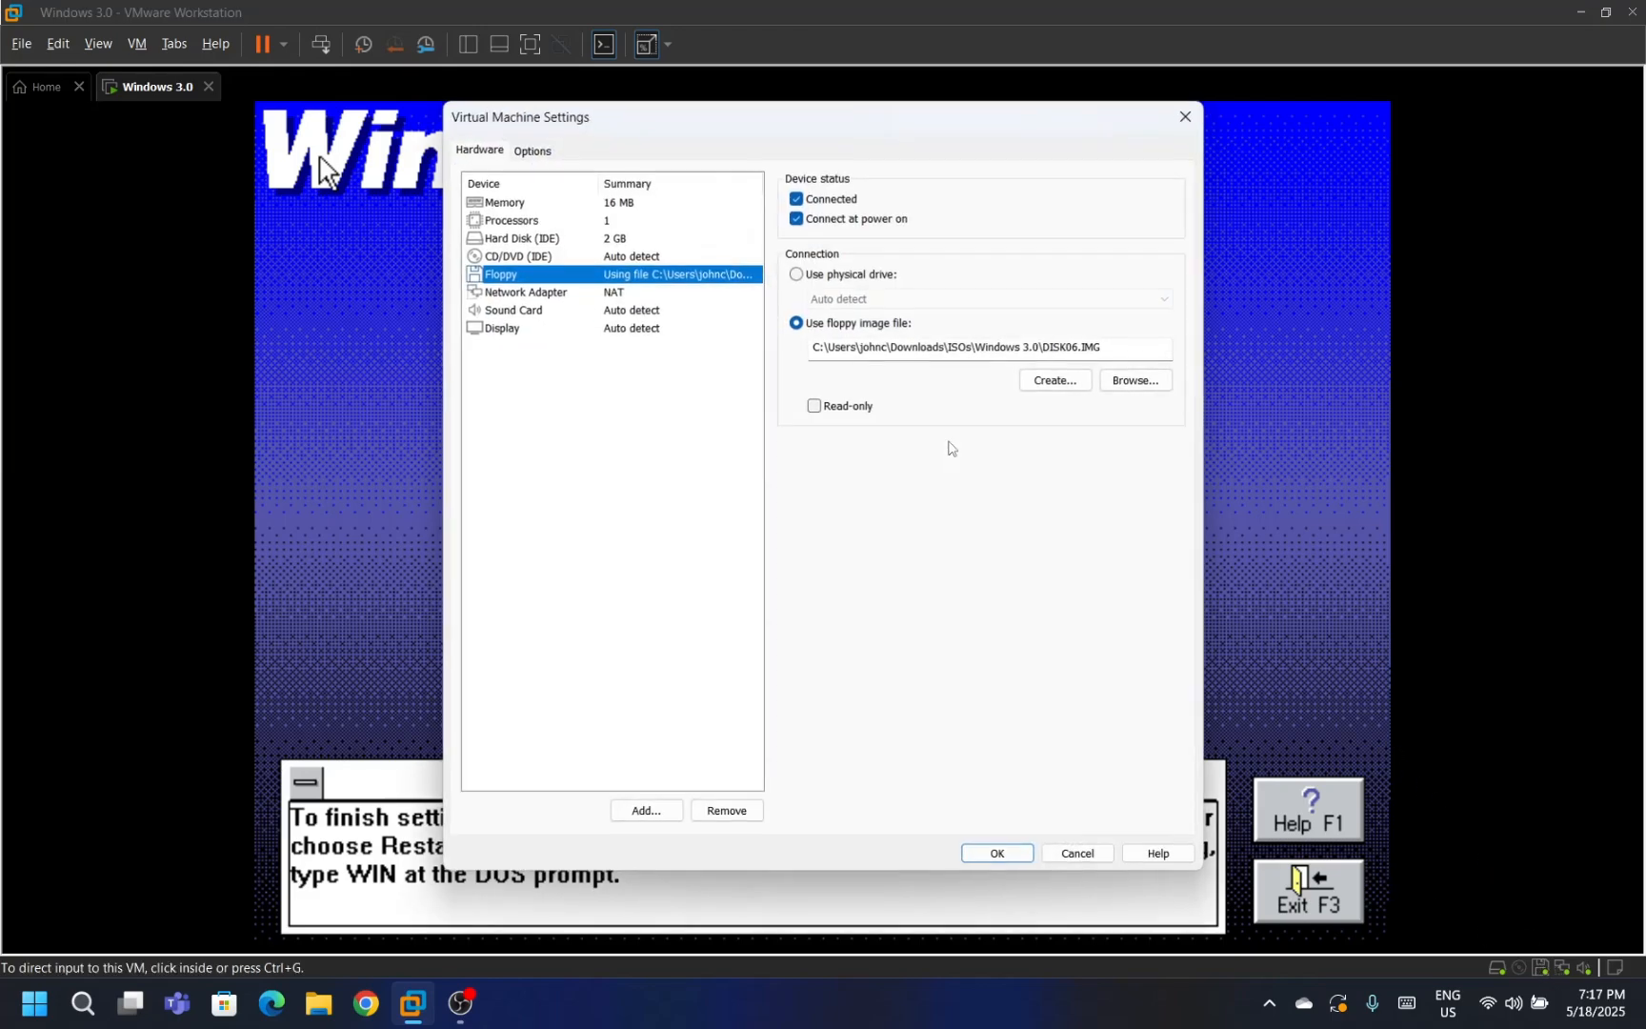
double_click(926, 351)
key(BackSpace)
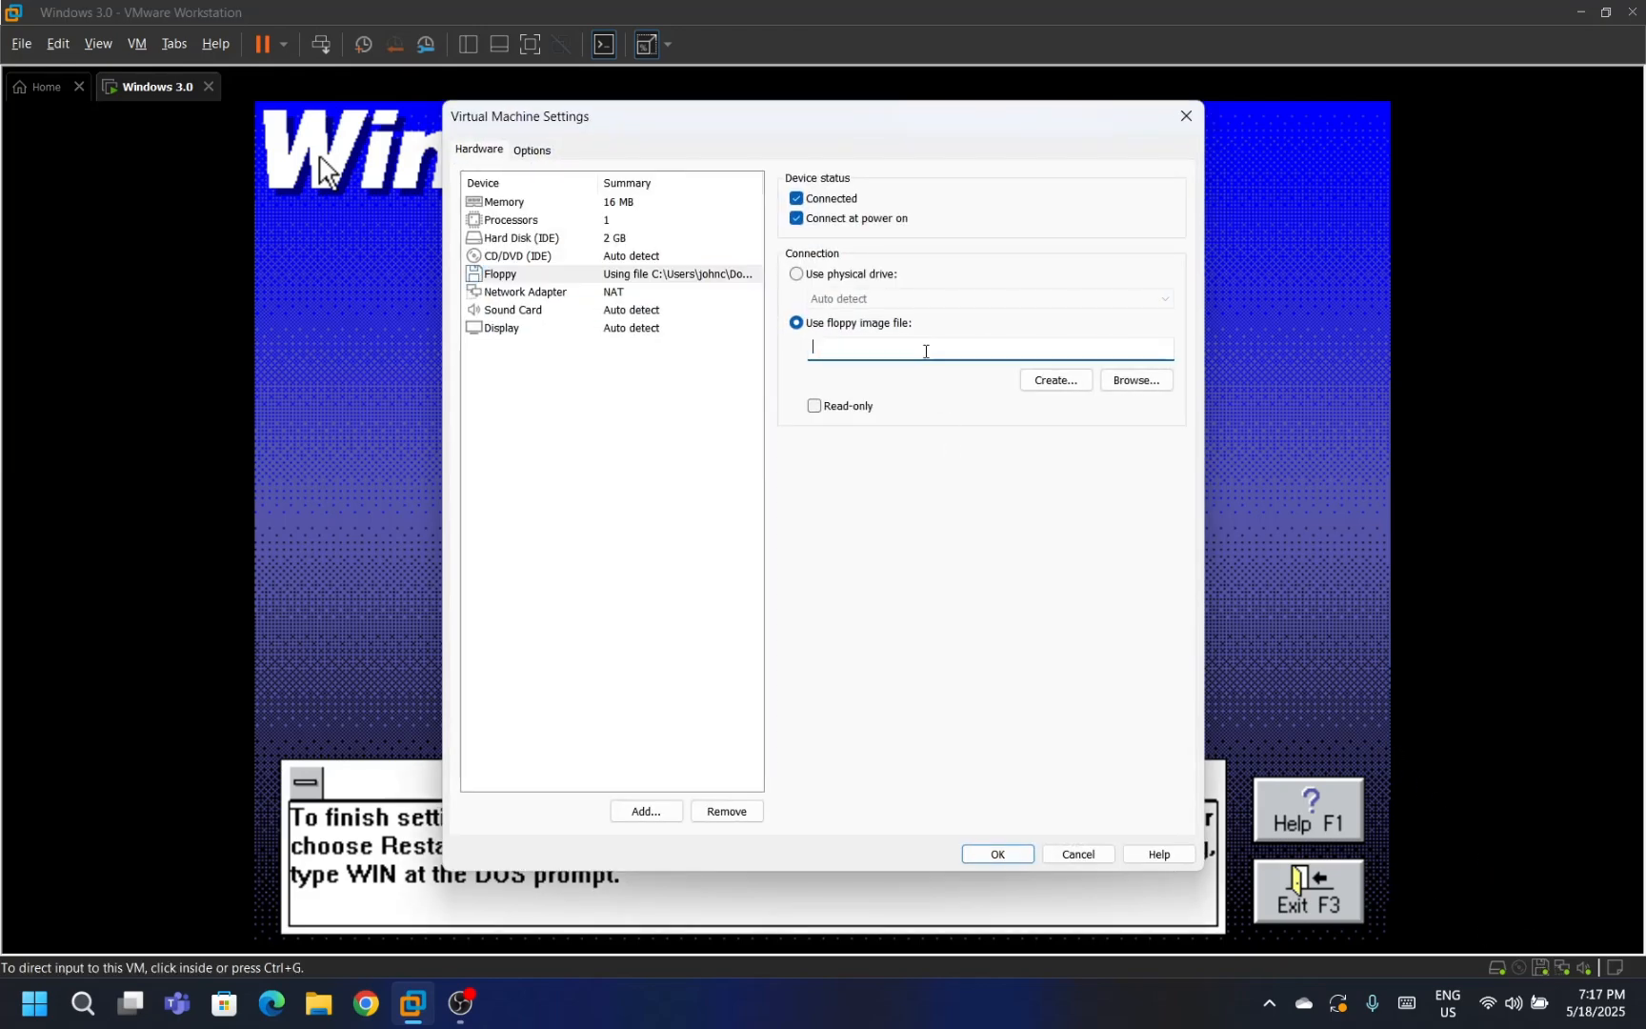
click(848, 274)
click(825, 221)
click(809, 202)
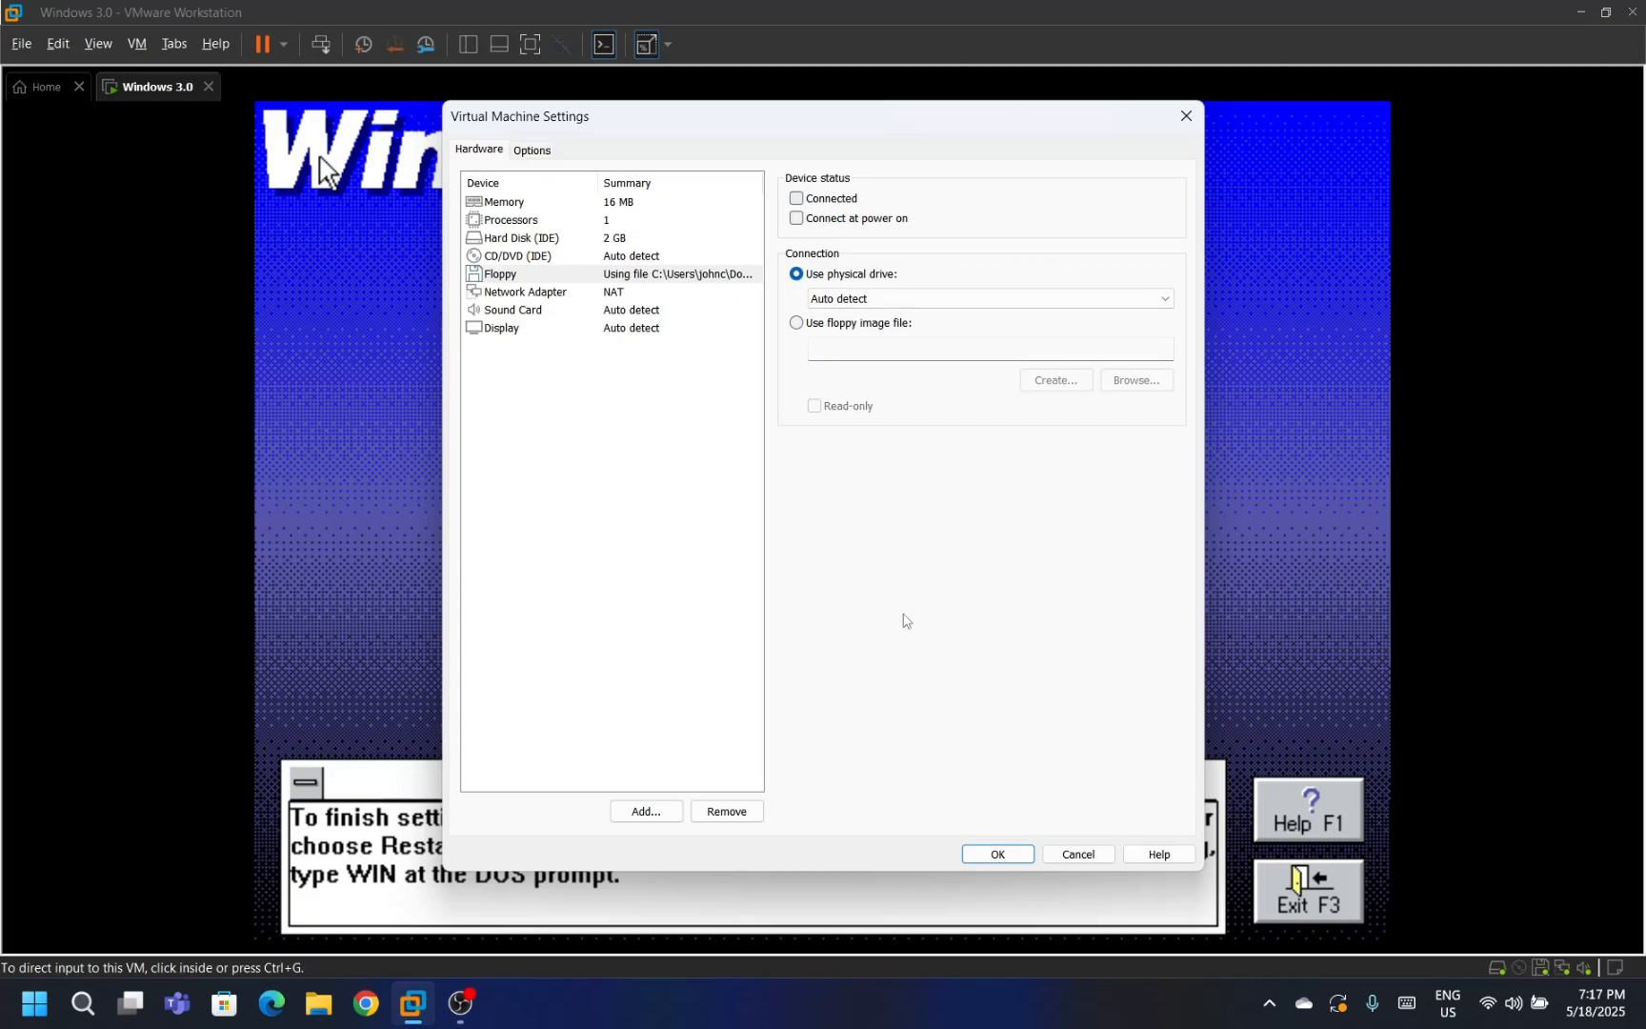
click(1019, 855)
Return input to the virtual machine and reboot it from the Exit Windows Setup dialog.
click(905, 720)
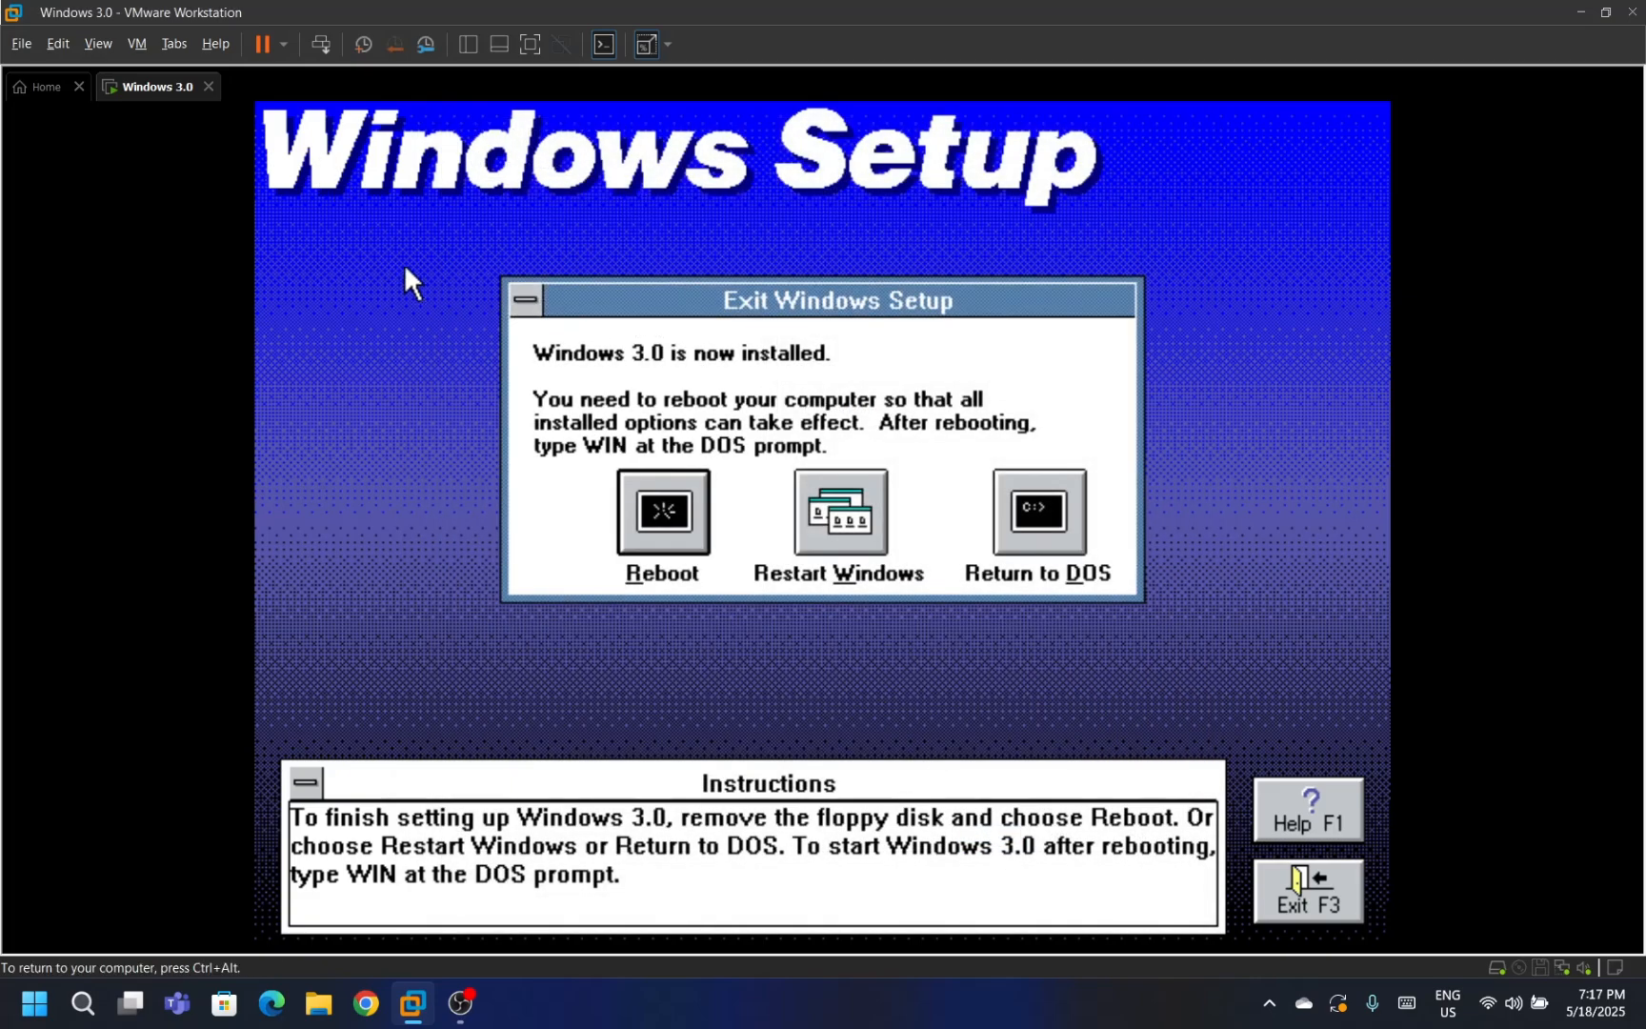
click(709, 526)
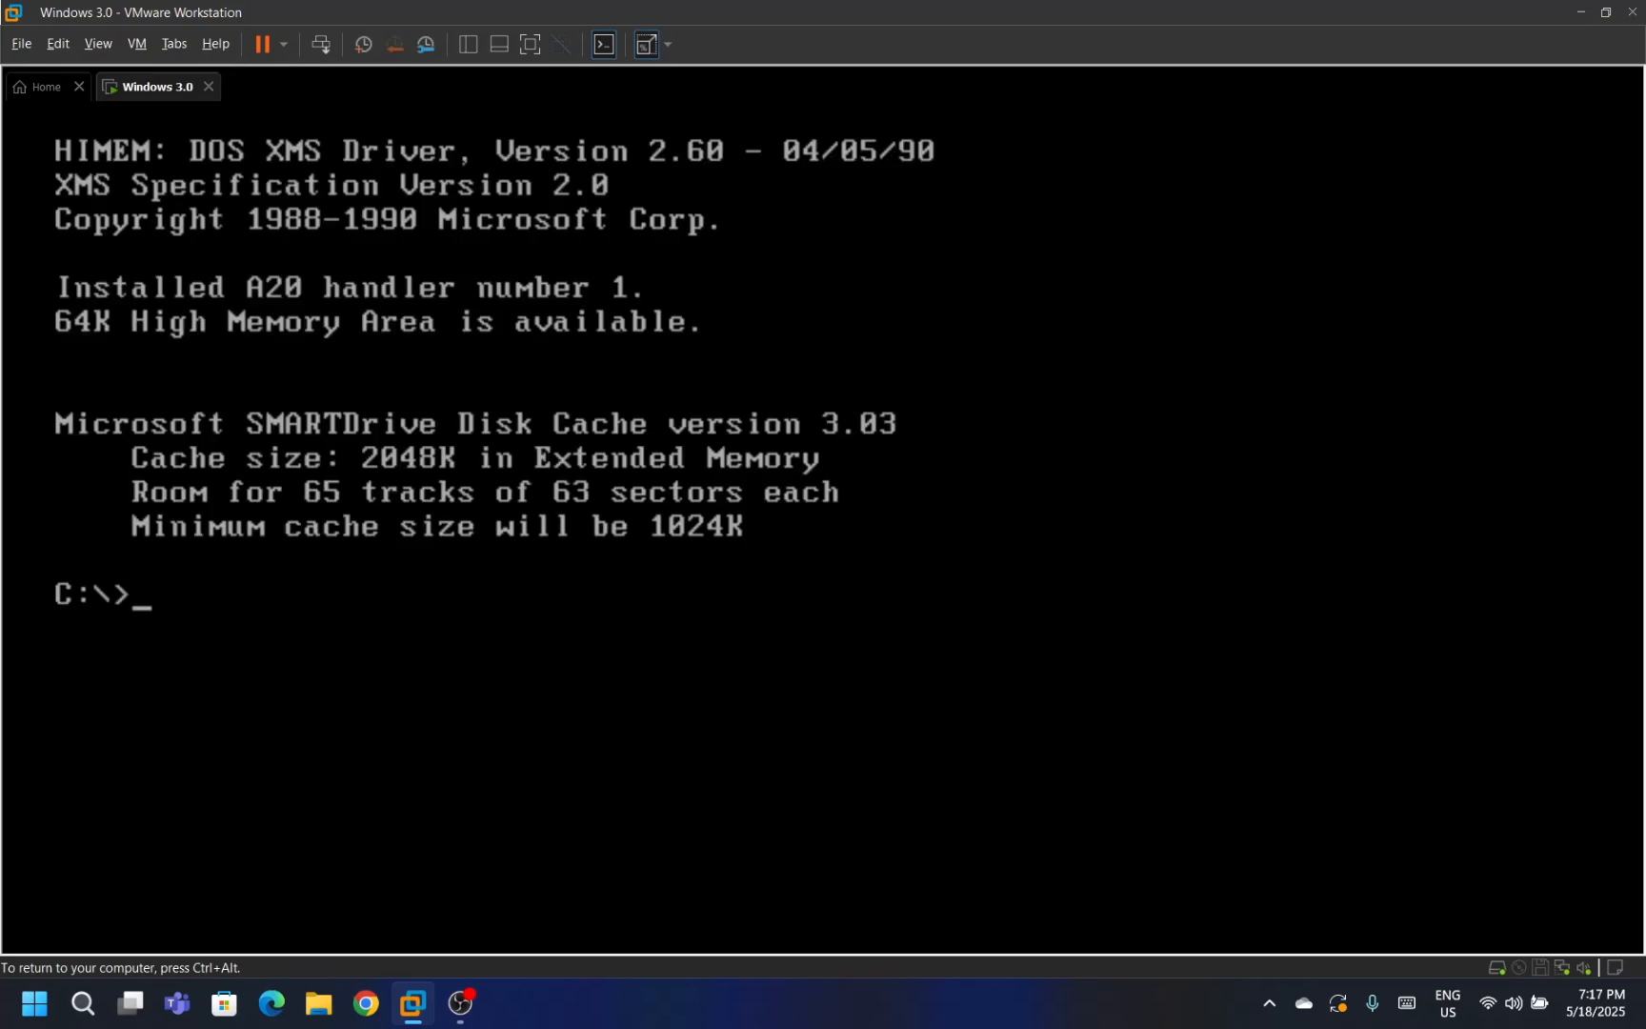
Change to the C:\WINDOWS directory at the DOS prompt and start Windows with the win command.
text(cd windows)
key(Return)
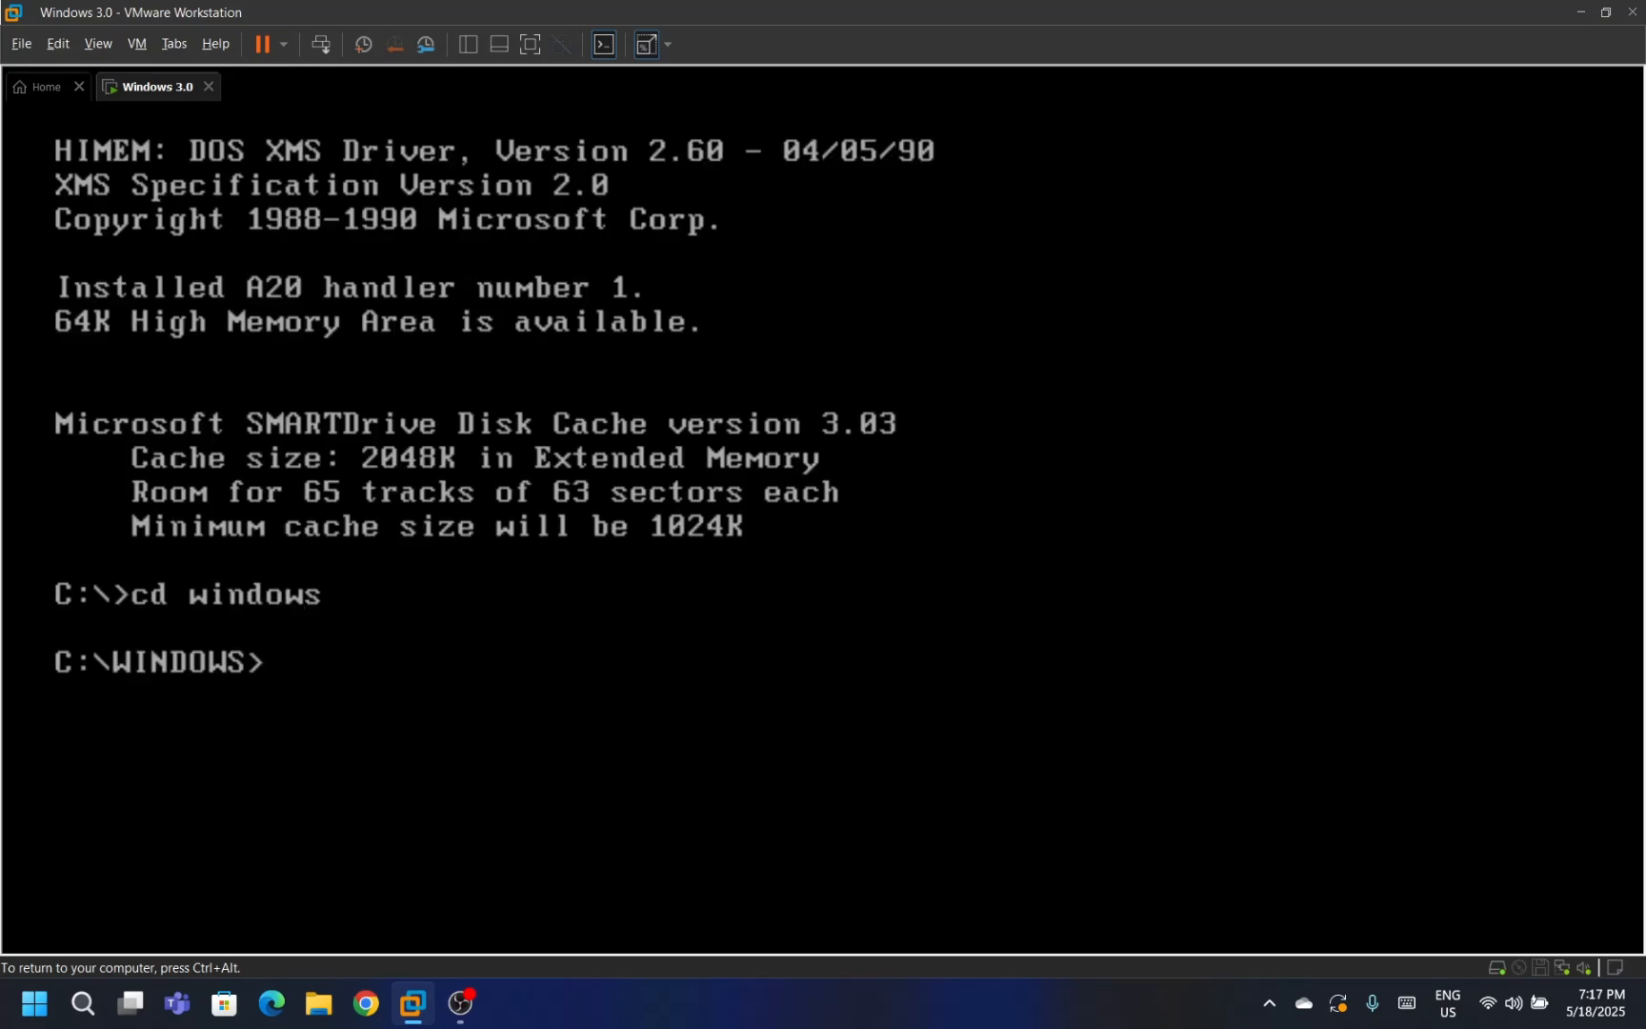
text(win)
key(Return)
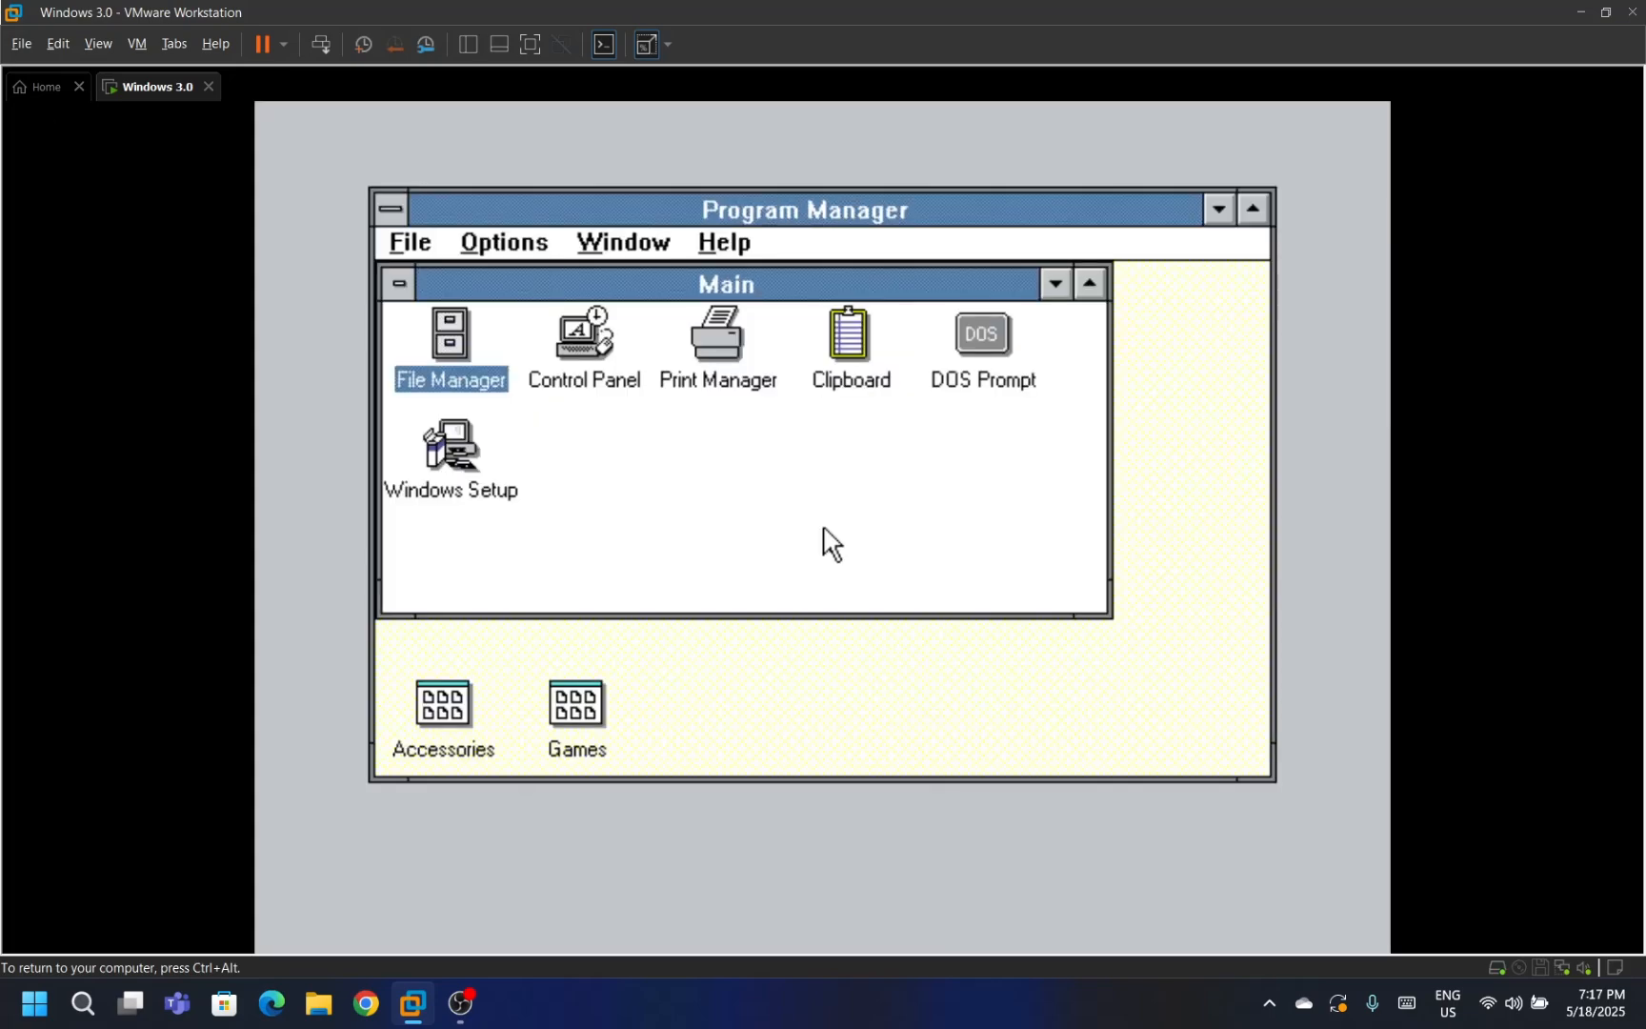
Look through the Program Manager menus and the program icons in the Main group, and close the group window.
click(740, 247)
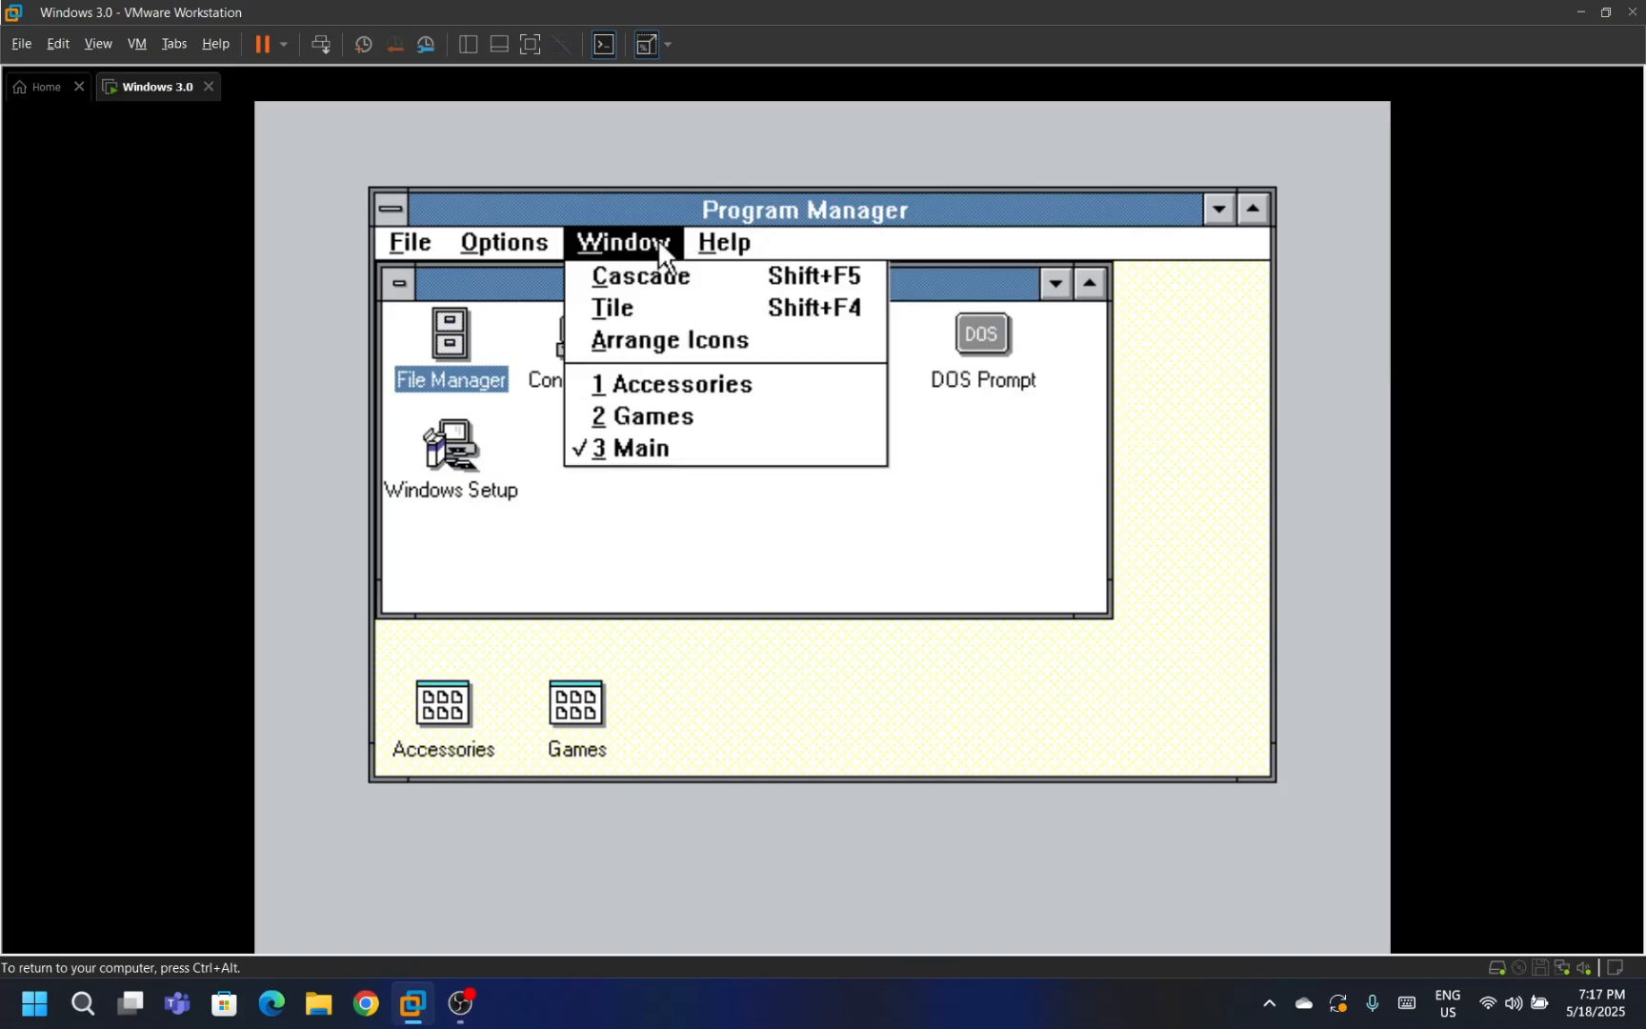
mouse_move(408, 243)
mouse_move(408, 244)
mouse_down()
mouse_move(507, 242)
mouse_move(422, 236)
mouse_up()
click(422, 238)
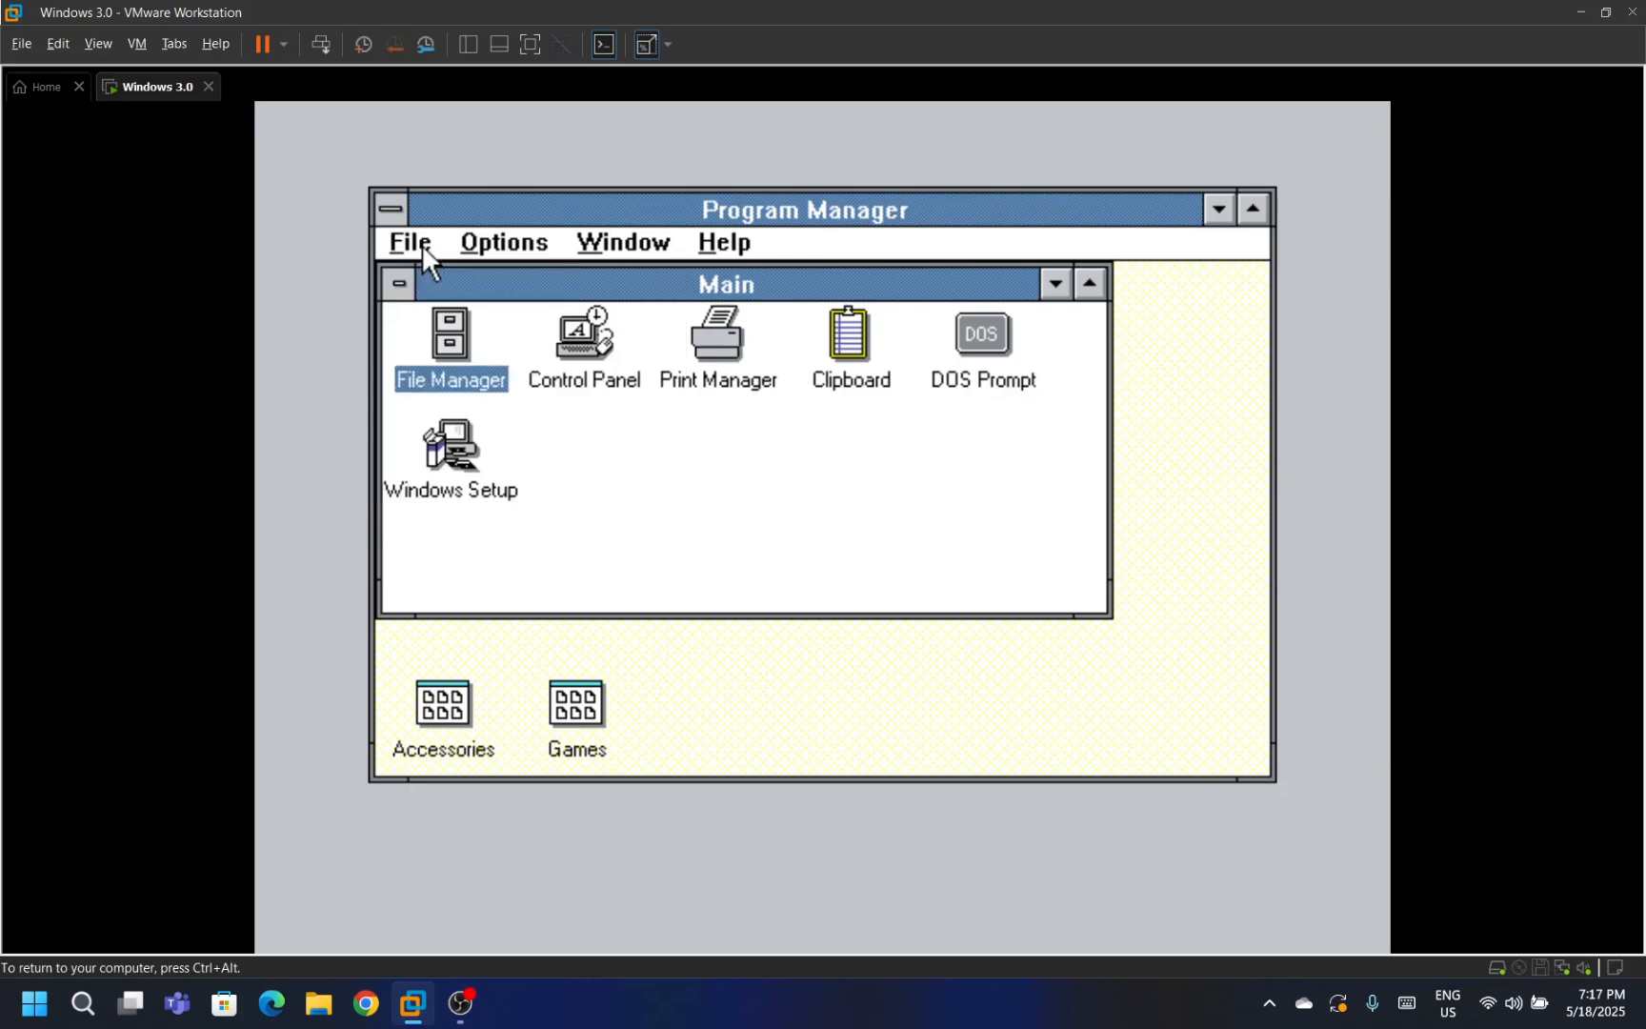
key(c)
key(c)
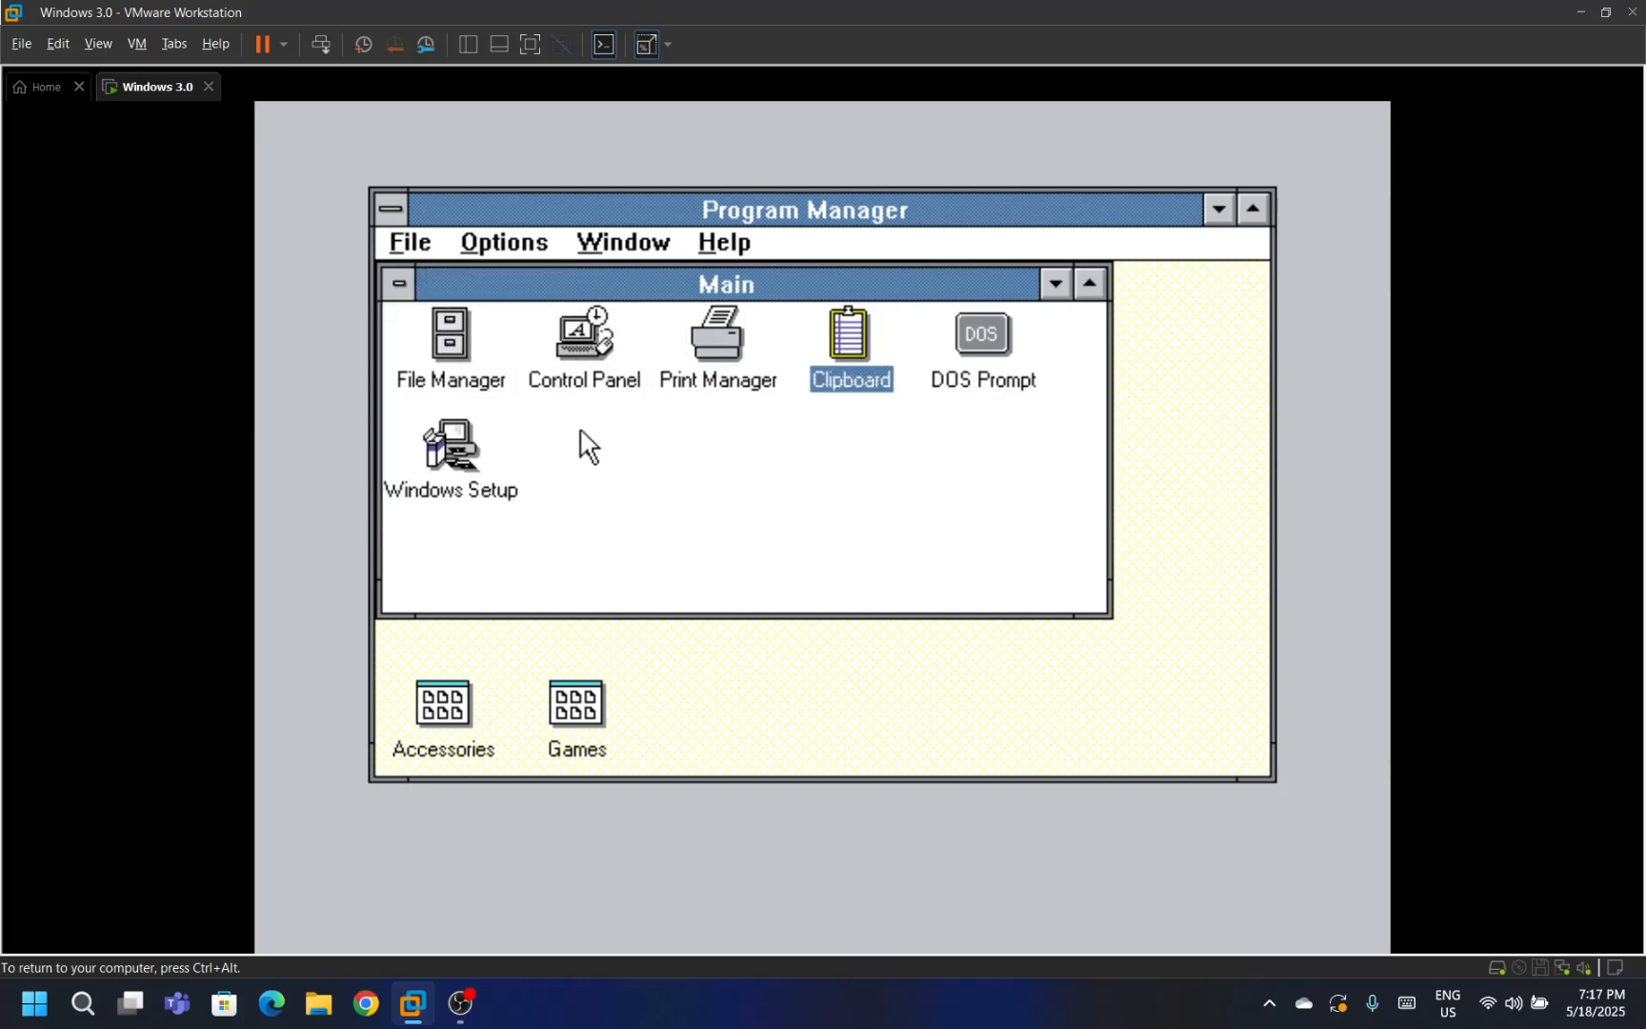
key(d)
key(Left)
click(448, 448)
double_click(400, 282)
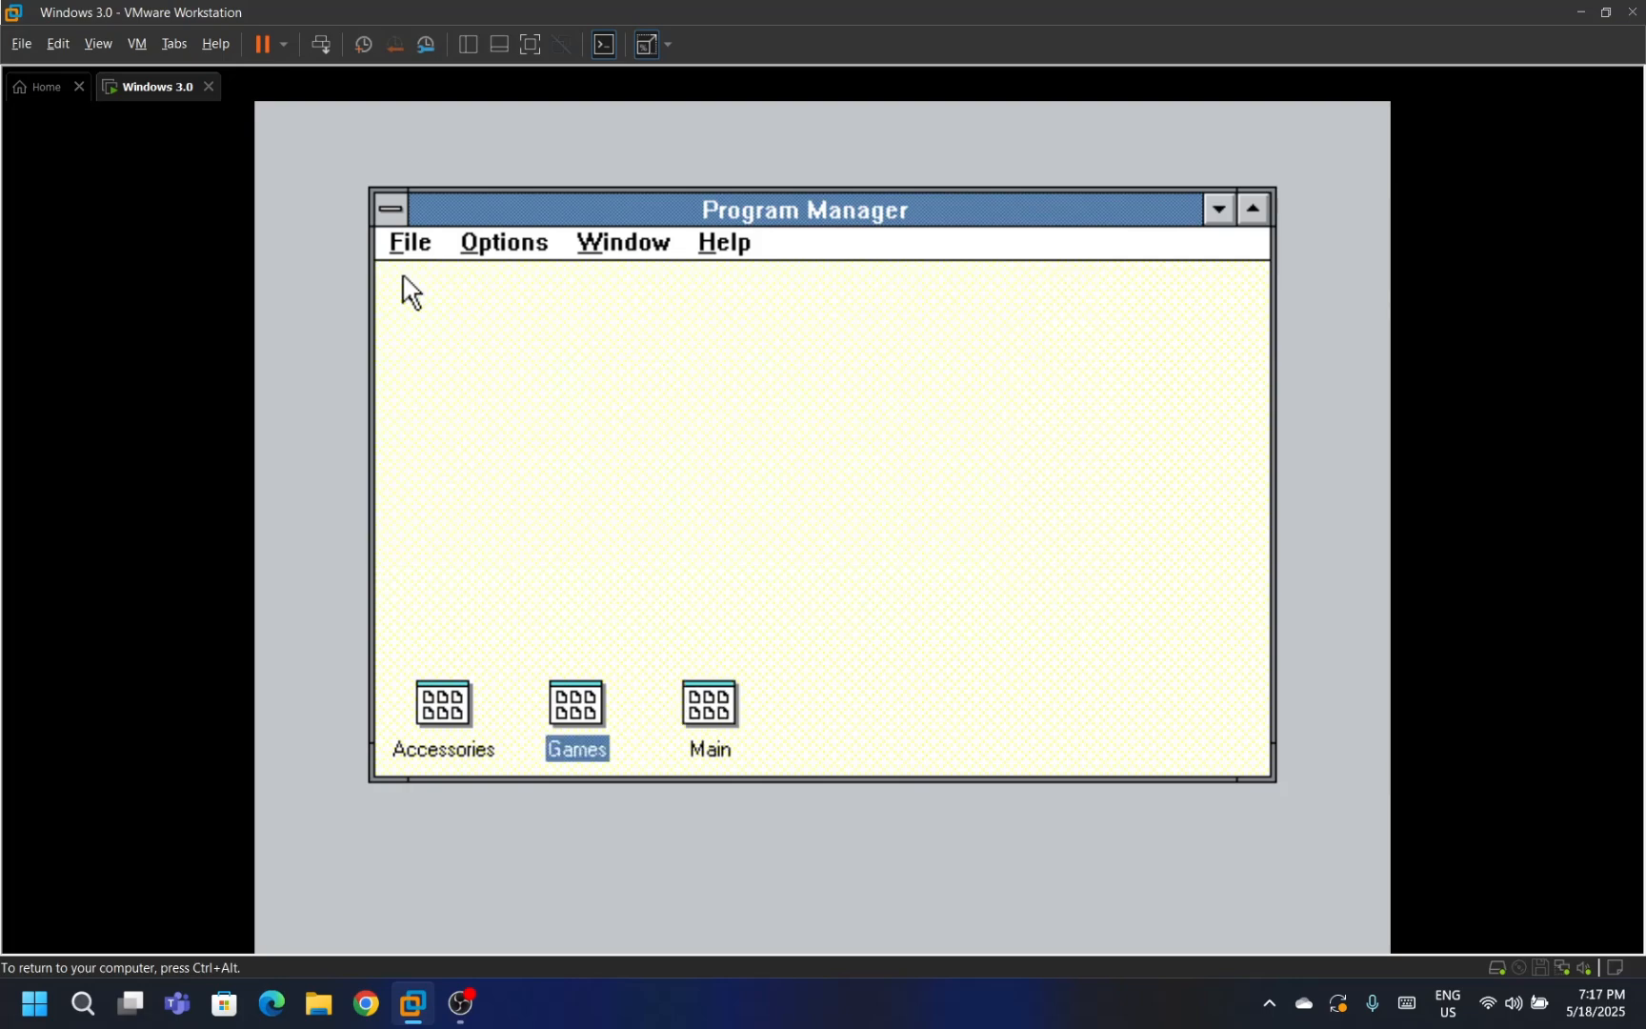
Open the Games group to view its programs, and close the group window.
double_click(595, 722)
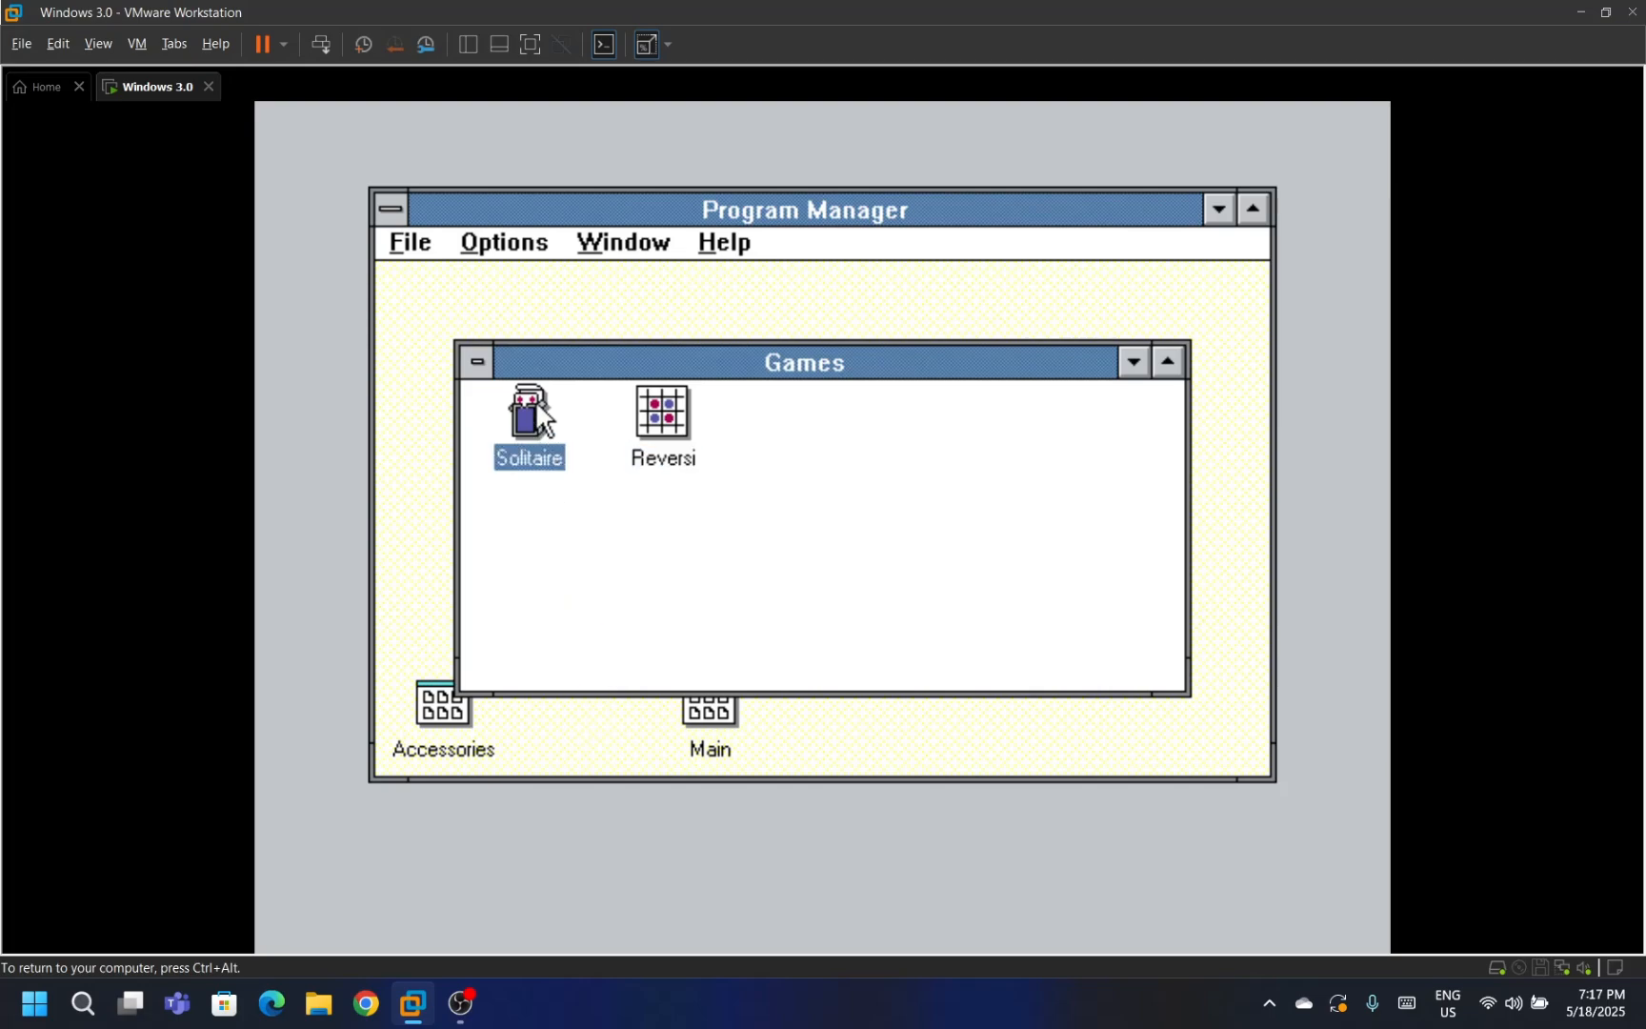
click(478, 361)
click(476, 493)
Open the Accessories group, browse through its program icons, and close the group window.
double_click(458, 738)
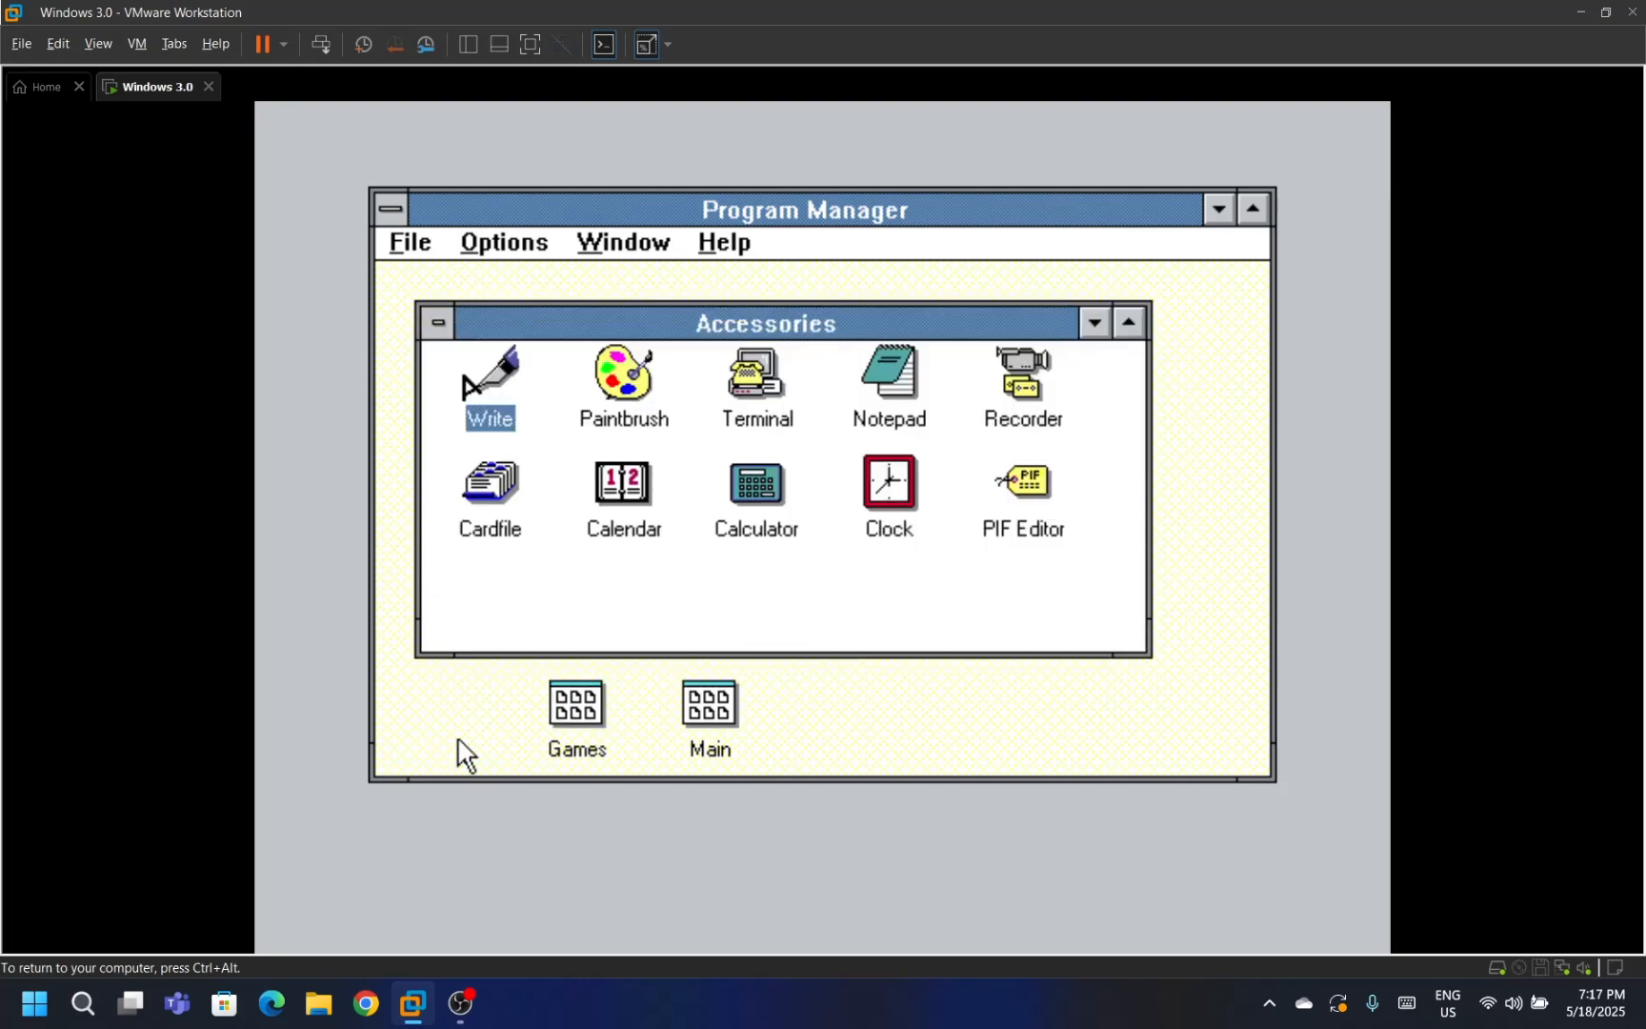
key(Down)
key(Right)
key(Right)
key(Right)
key(Right)
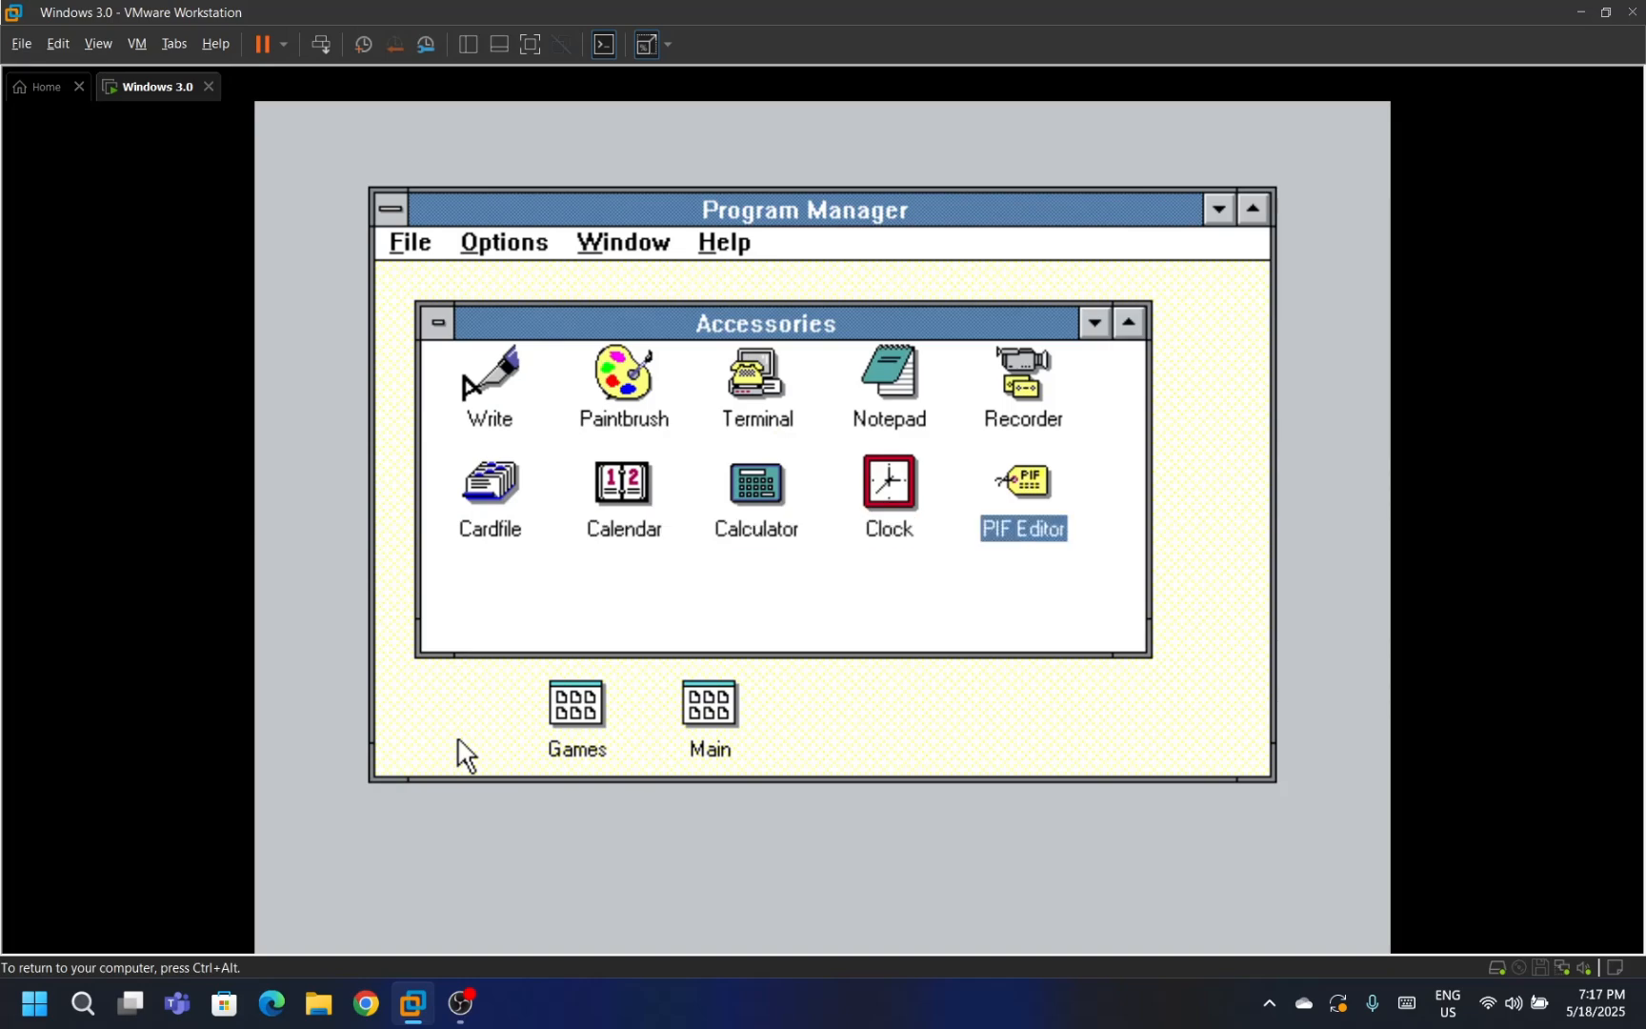
key(Up)
key(Left)
key(Left)
key(Left)
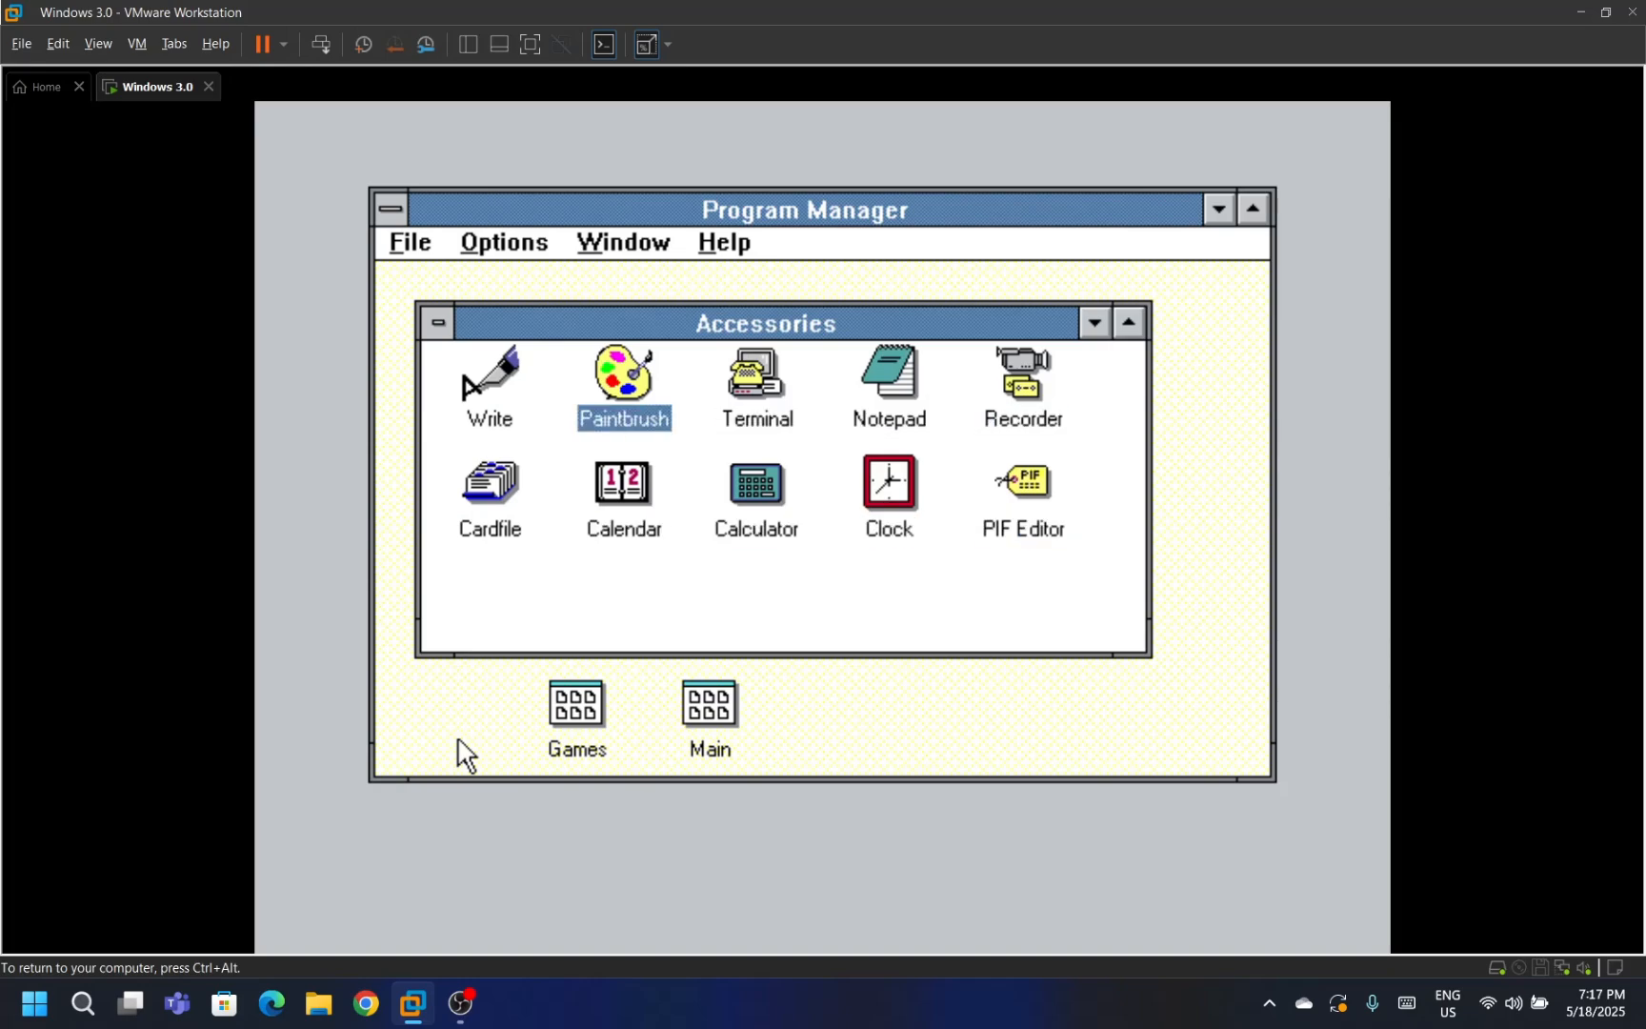
double_click(446, 318)
View the version and memory information in About Program Manager, and close the dialog.
click(709, 244)
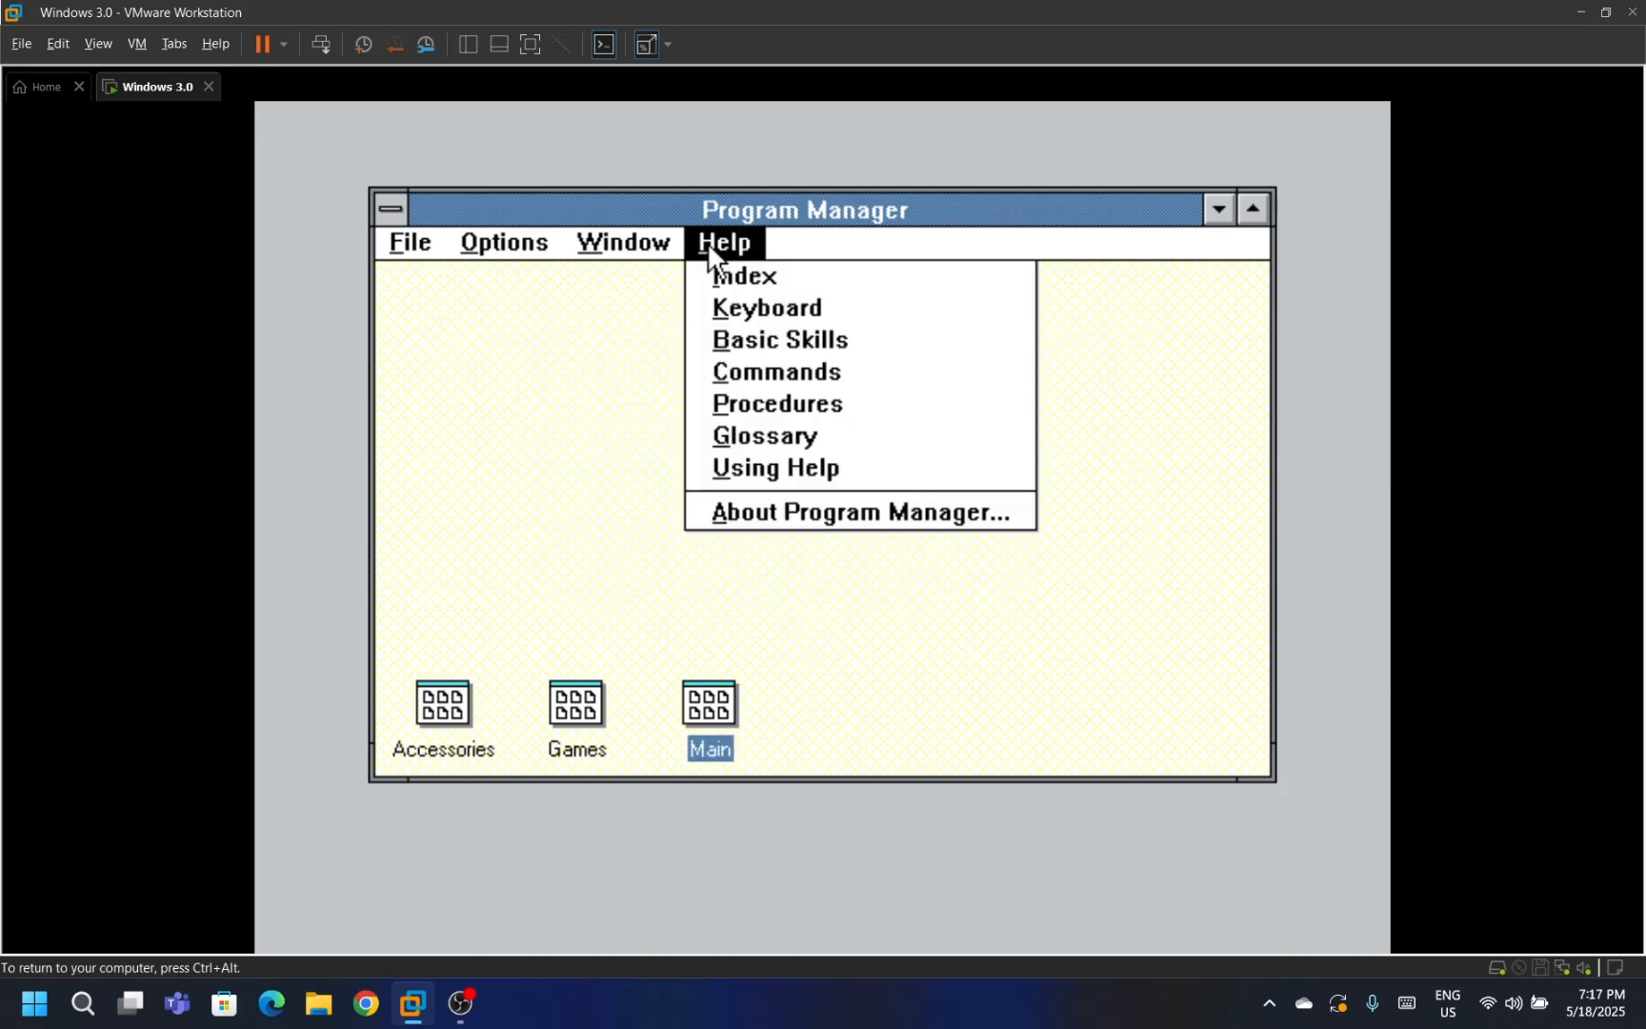
click(729, 513)
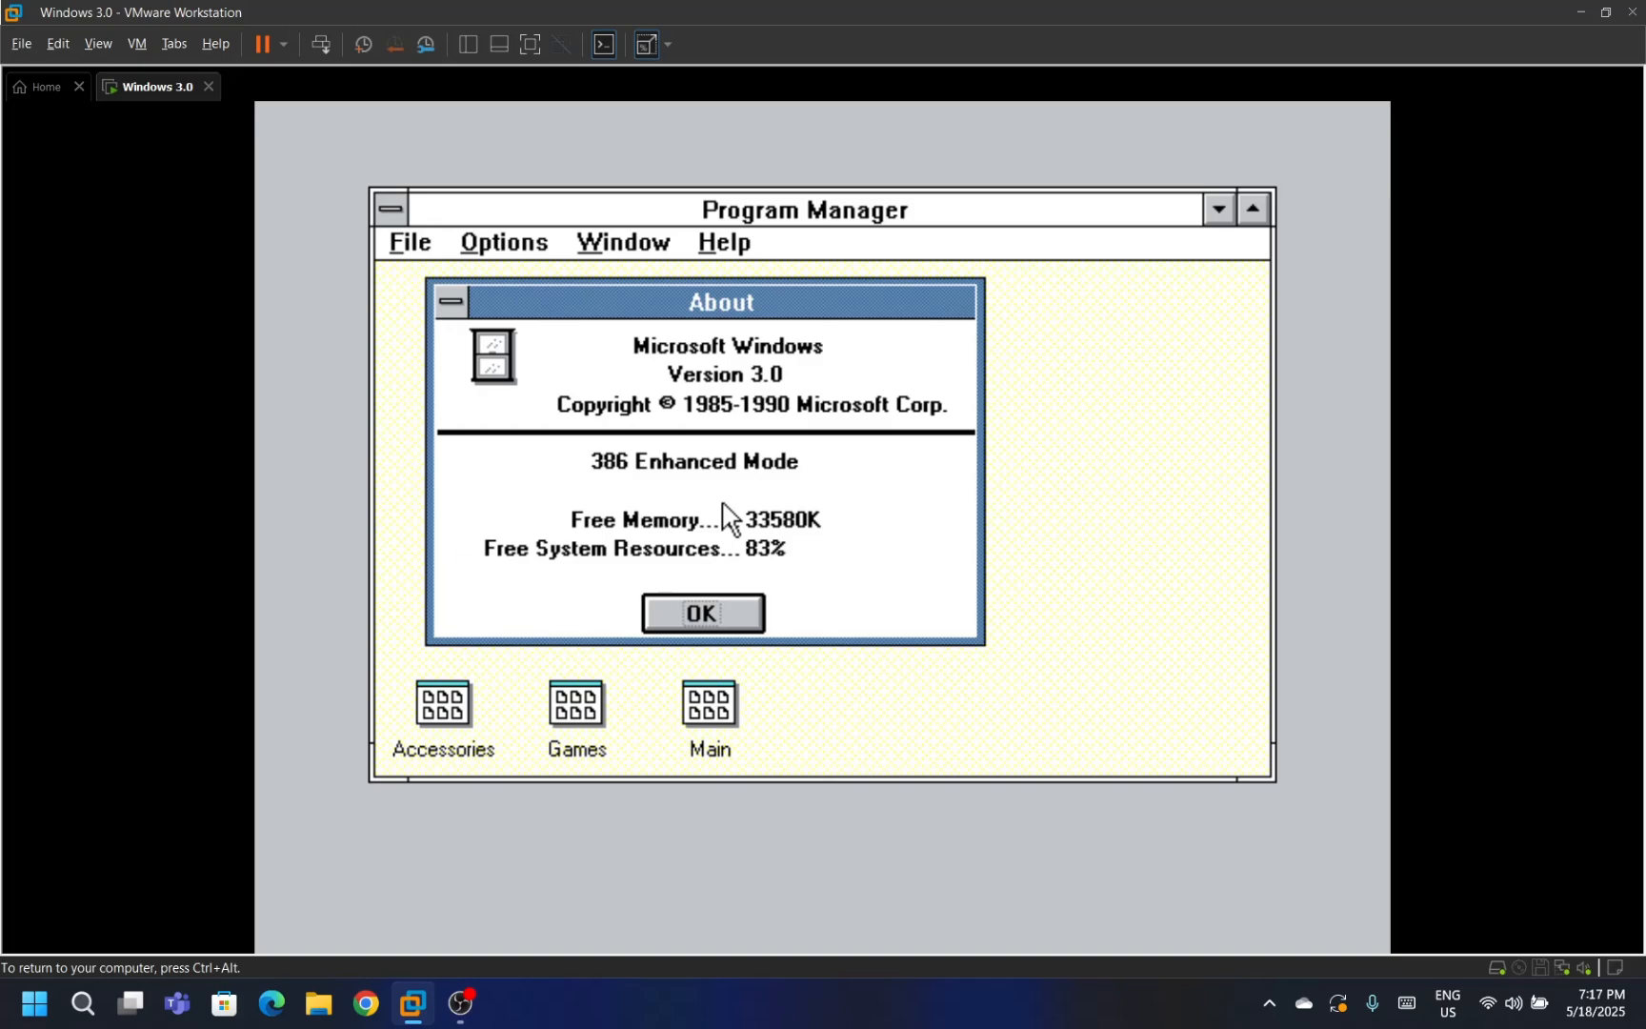
click(724, 614)
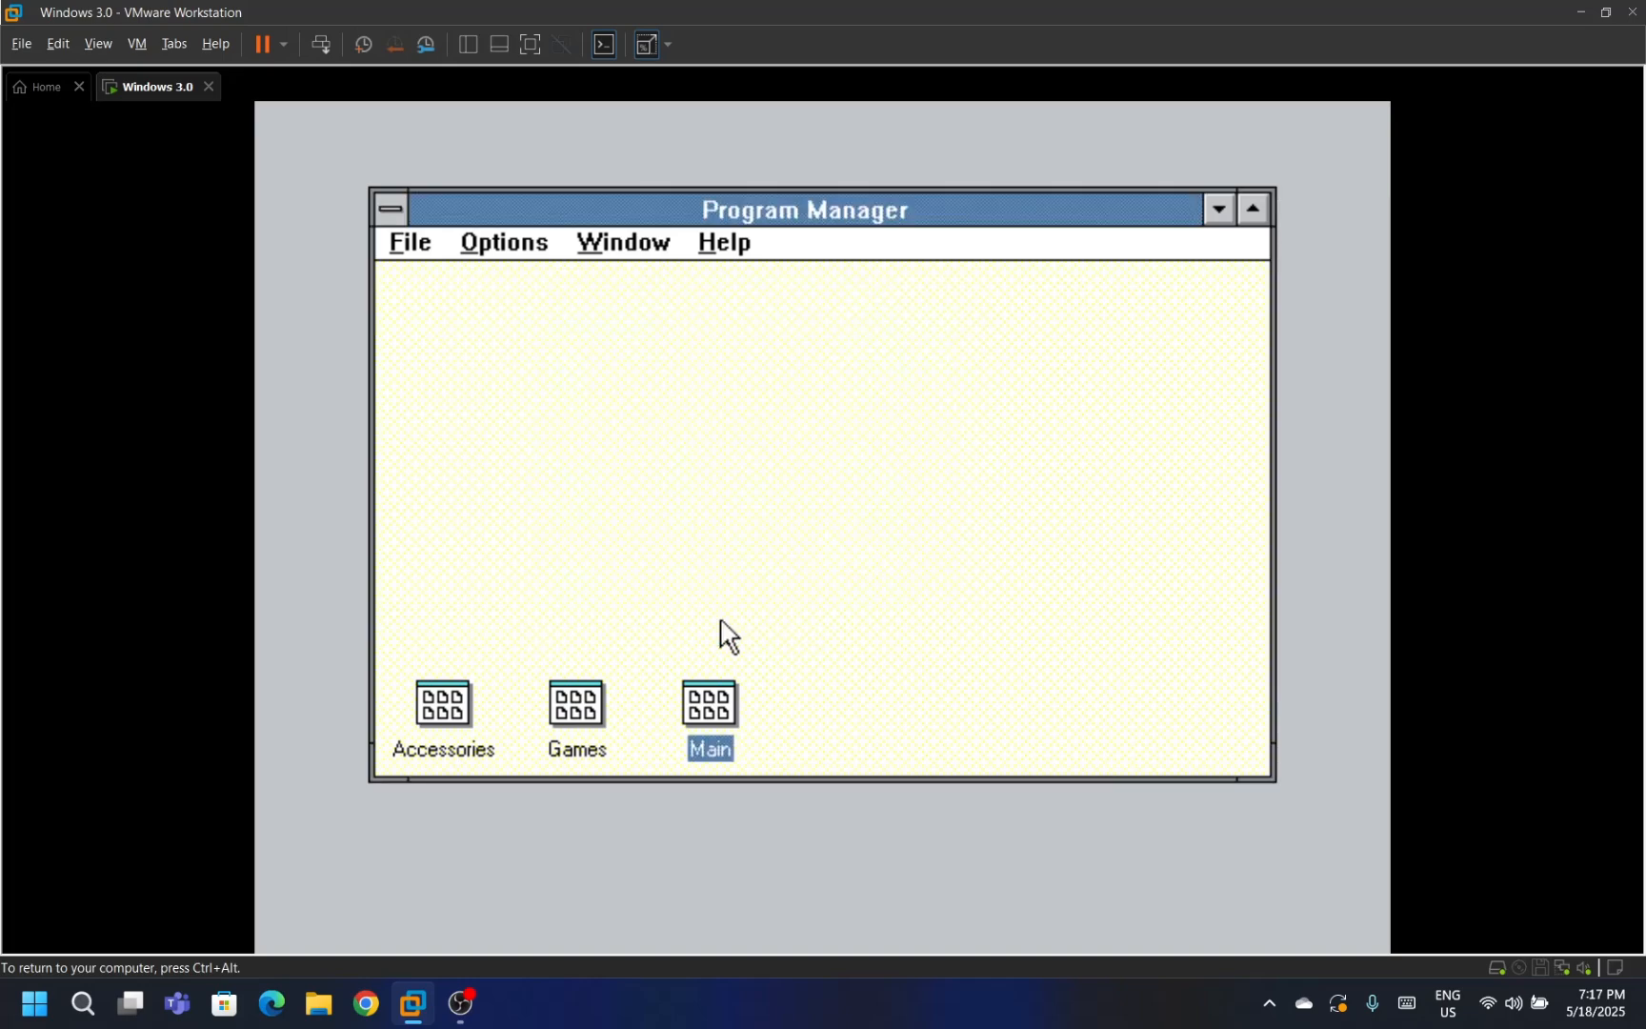
Release input from the guest and switch the virtual machine to full screen and Exclusive Mode.
key(ctrl+alt)
click(531, 44)
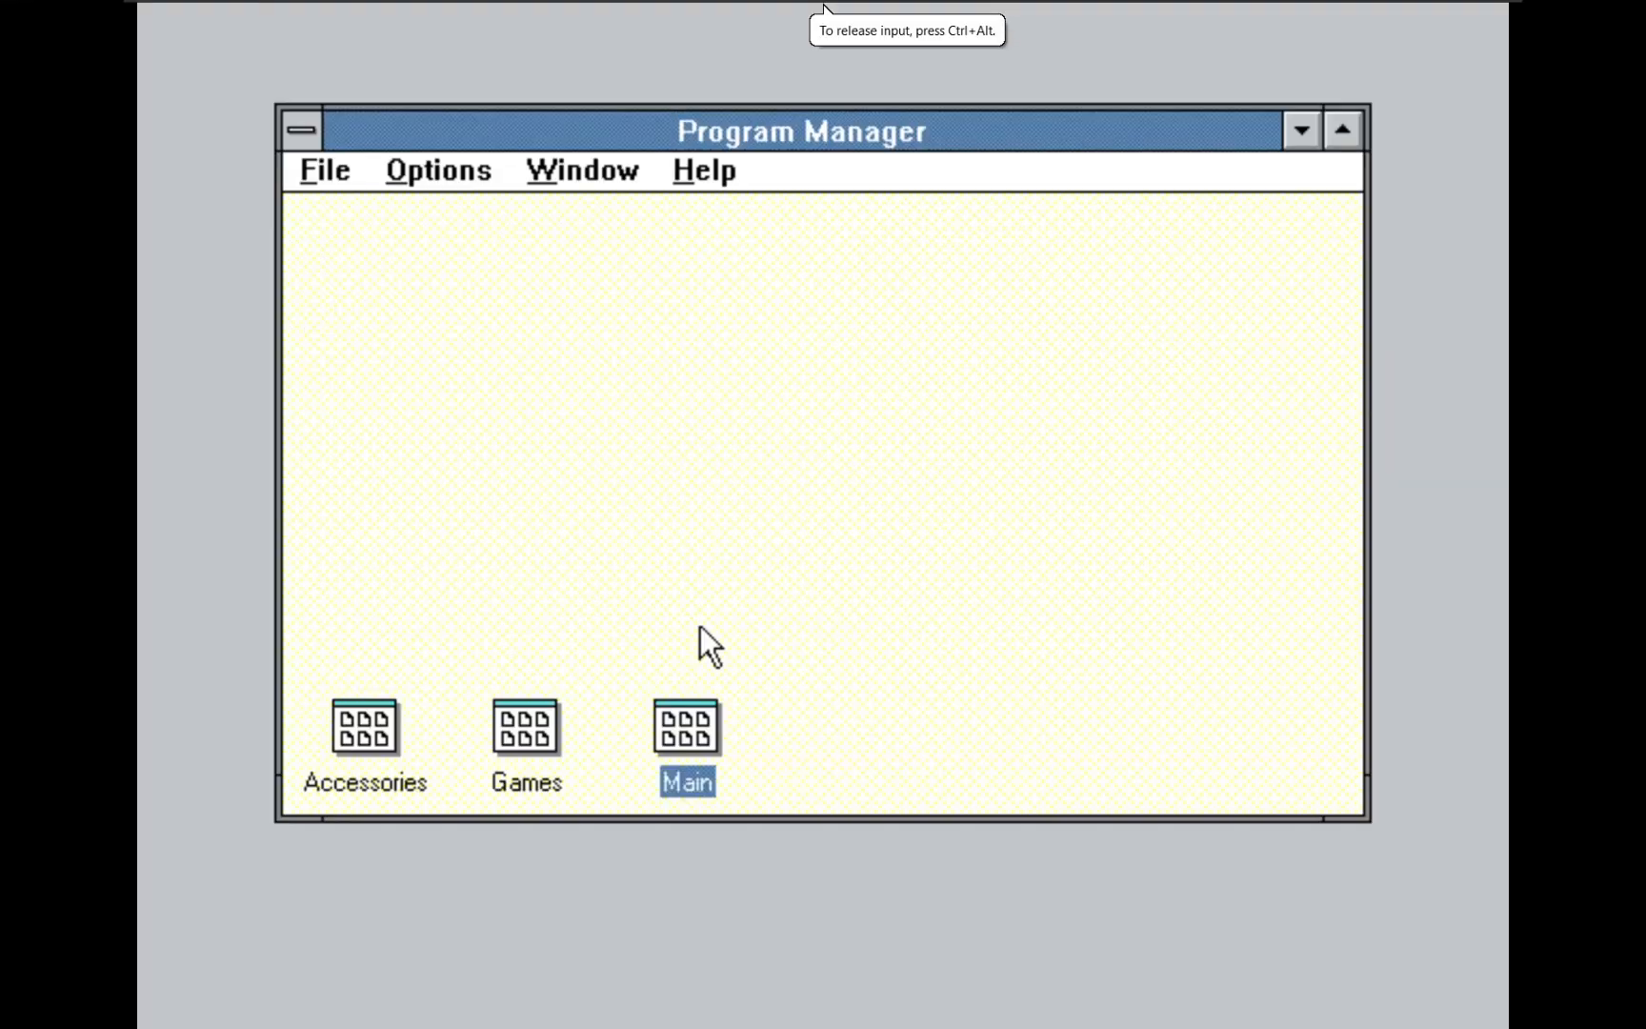
click(275, 13)
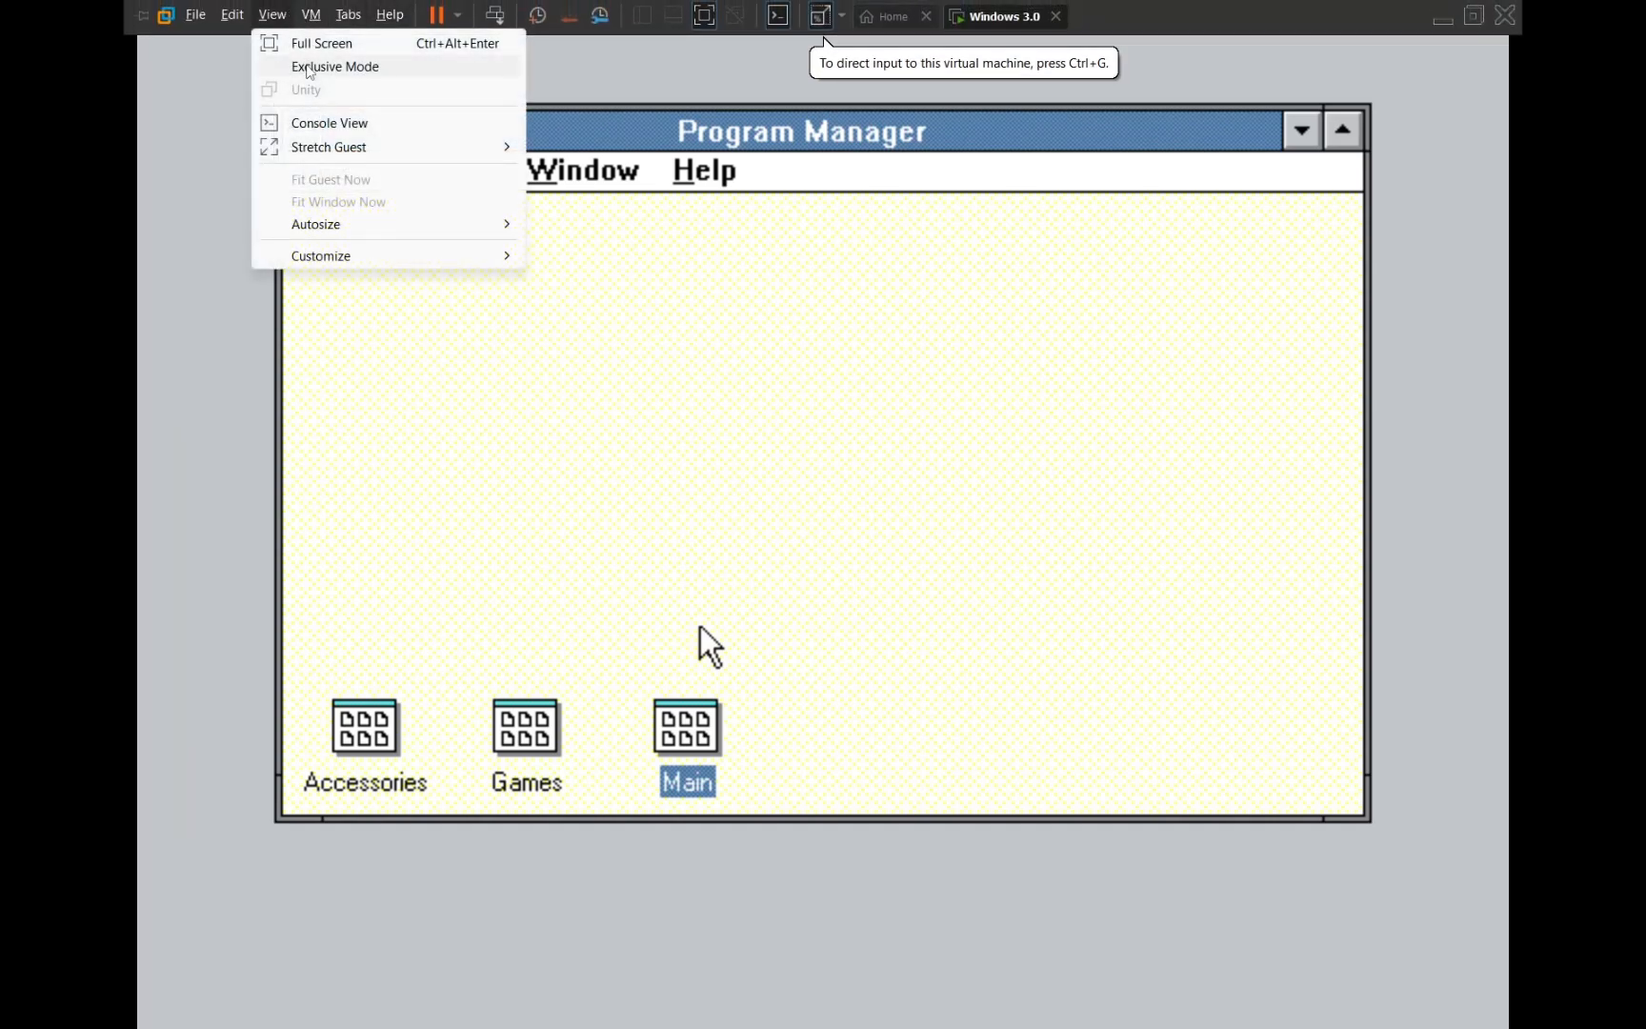
click(310, 68)
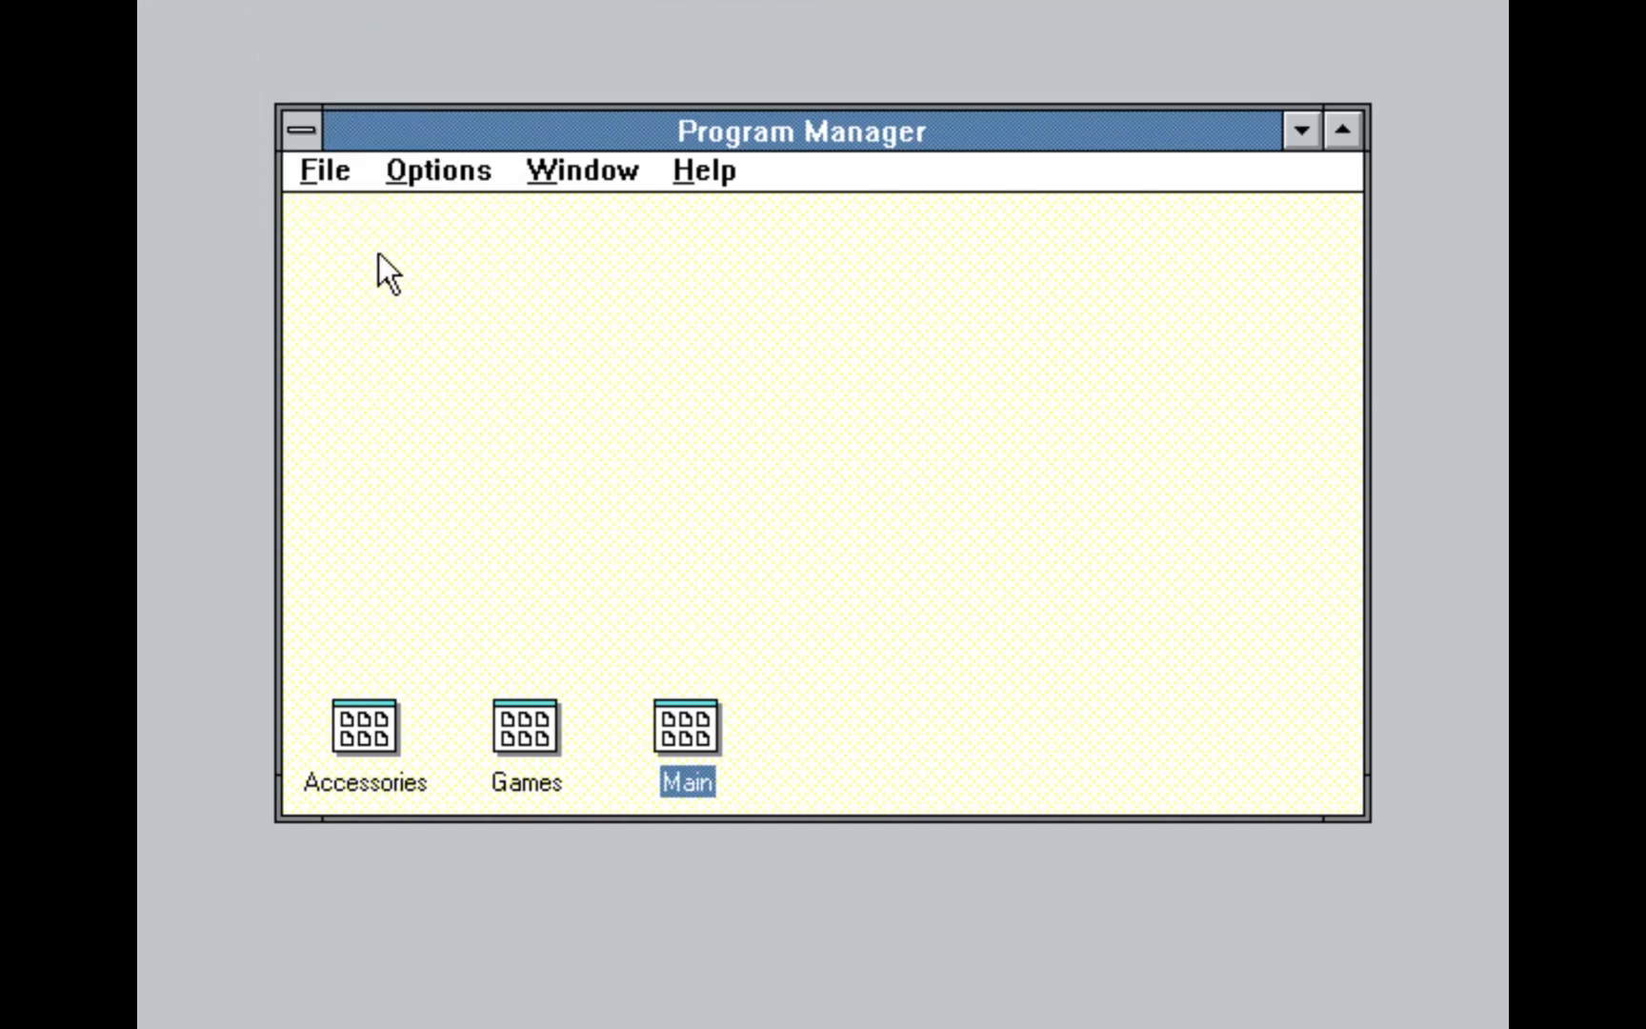
Close Program Manager and end the Windows session with Save Changes enabled.
click(301, 128)
click(304, 129)
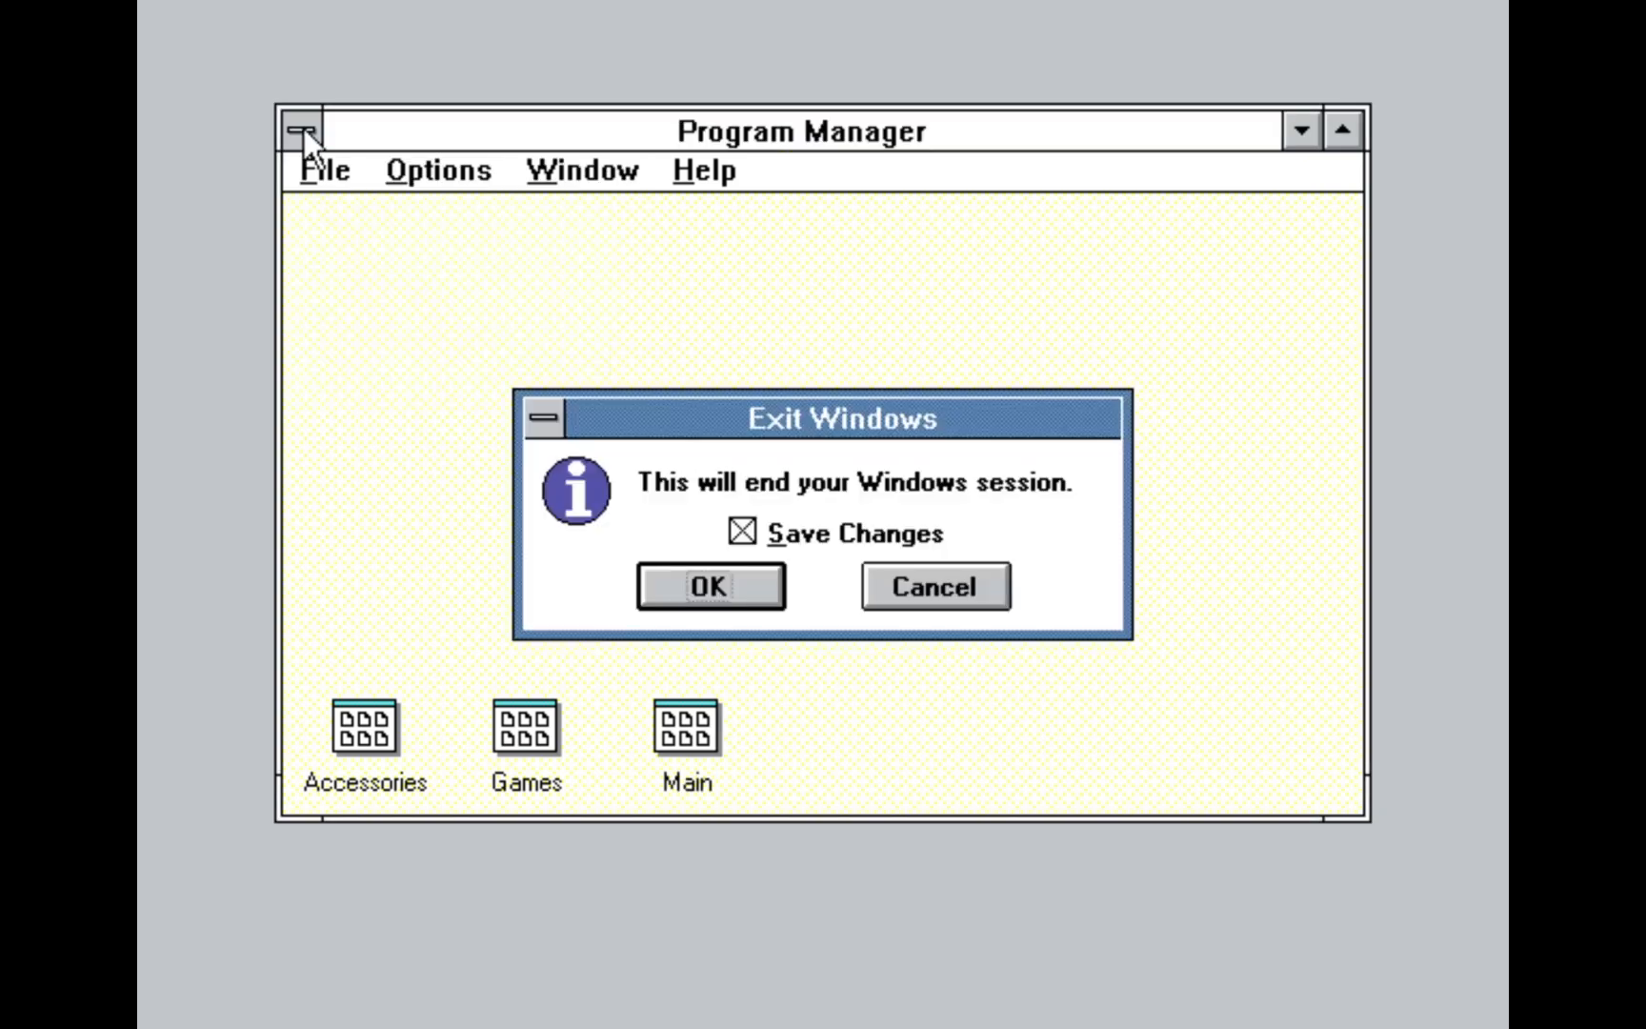
click(734, 591)
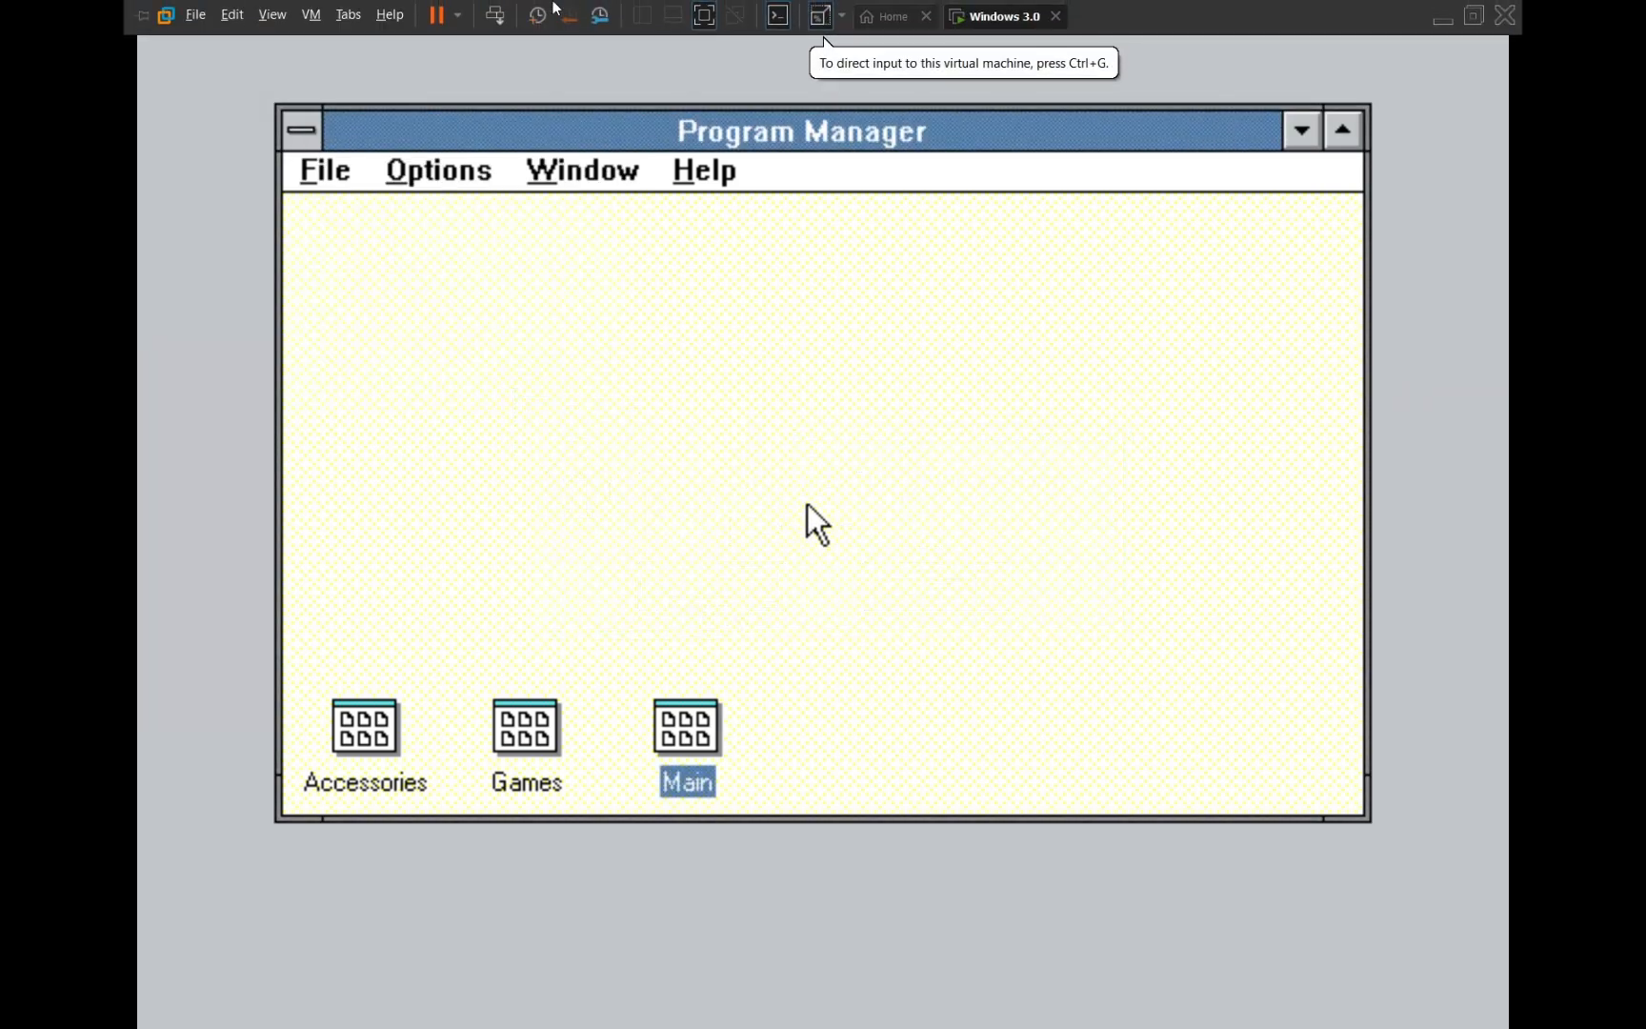
Take a snapshot of the running virtual machine under the name Snapshot, and return from full screen to the normal window.
click(537, 15)
key(Return)
click(1471, 20)
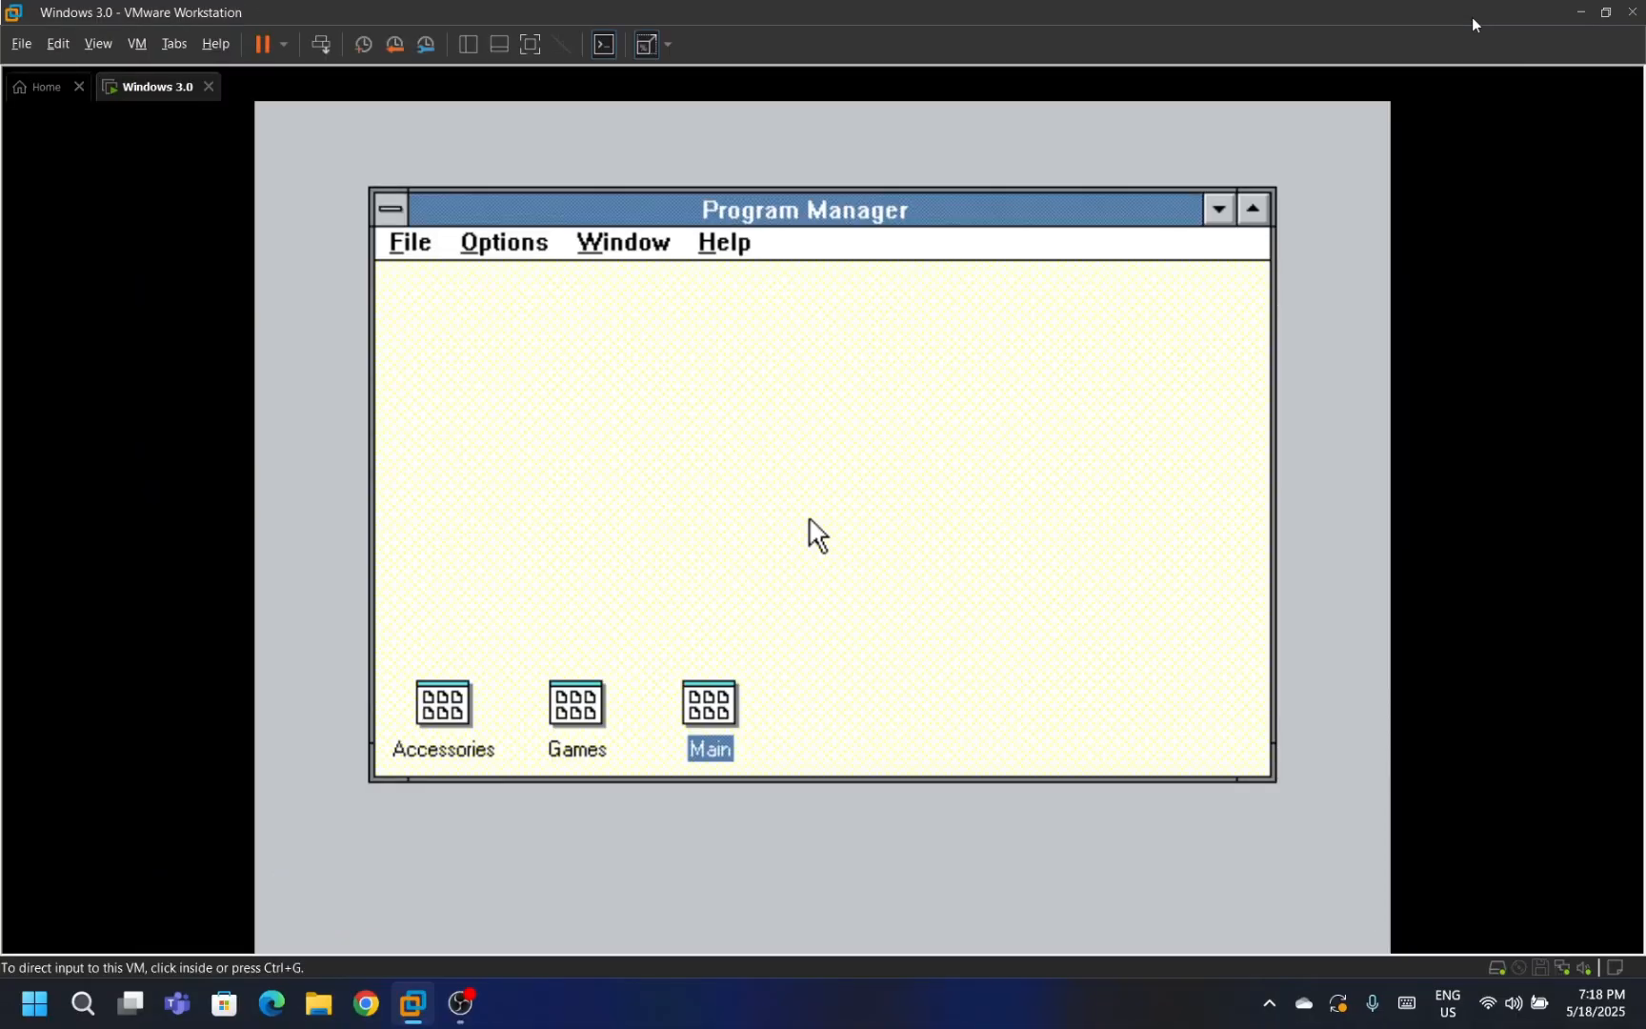
Return input to the guest and exit Windows to the DOS prompt, keeping Save Changes enabled.
click(857, 487)
double_click(393, 212)
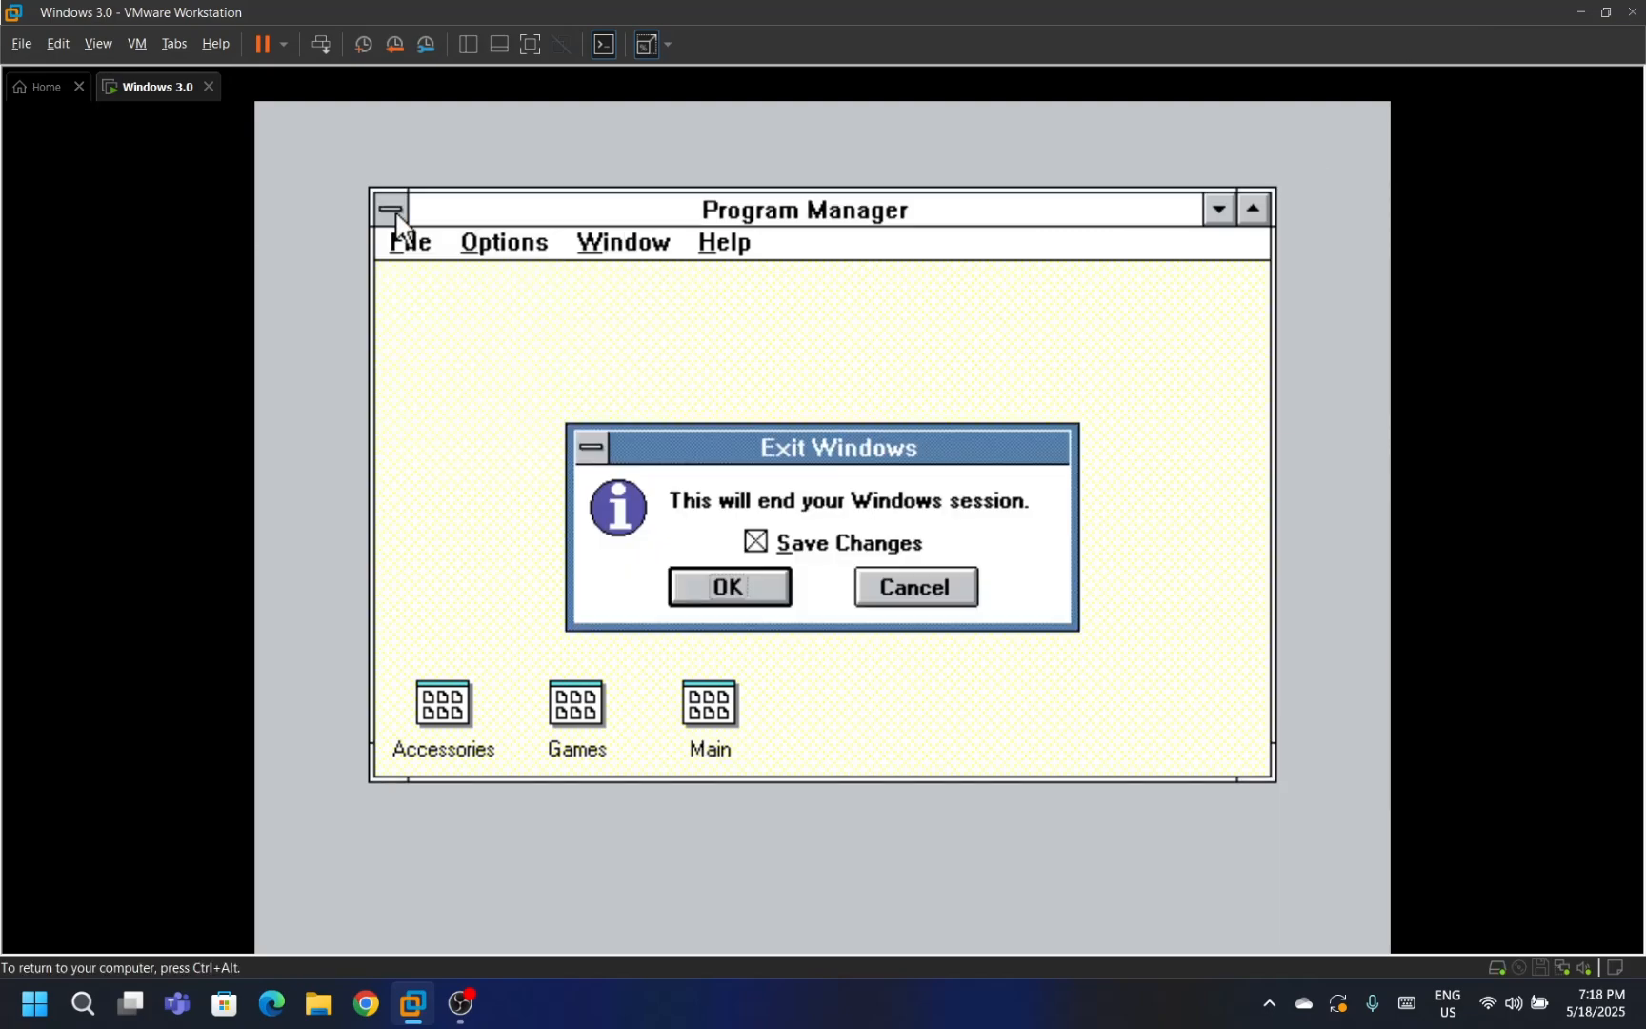
click(722, 585)
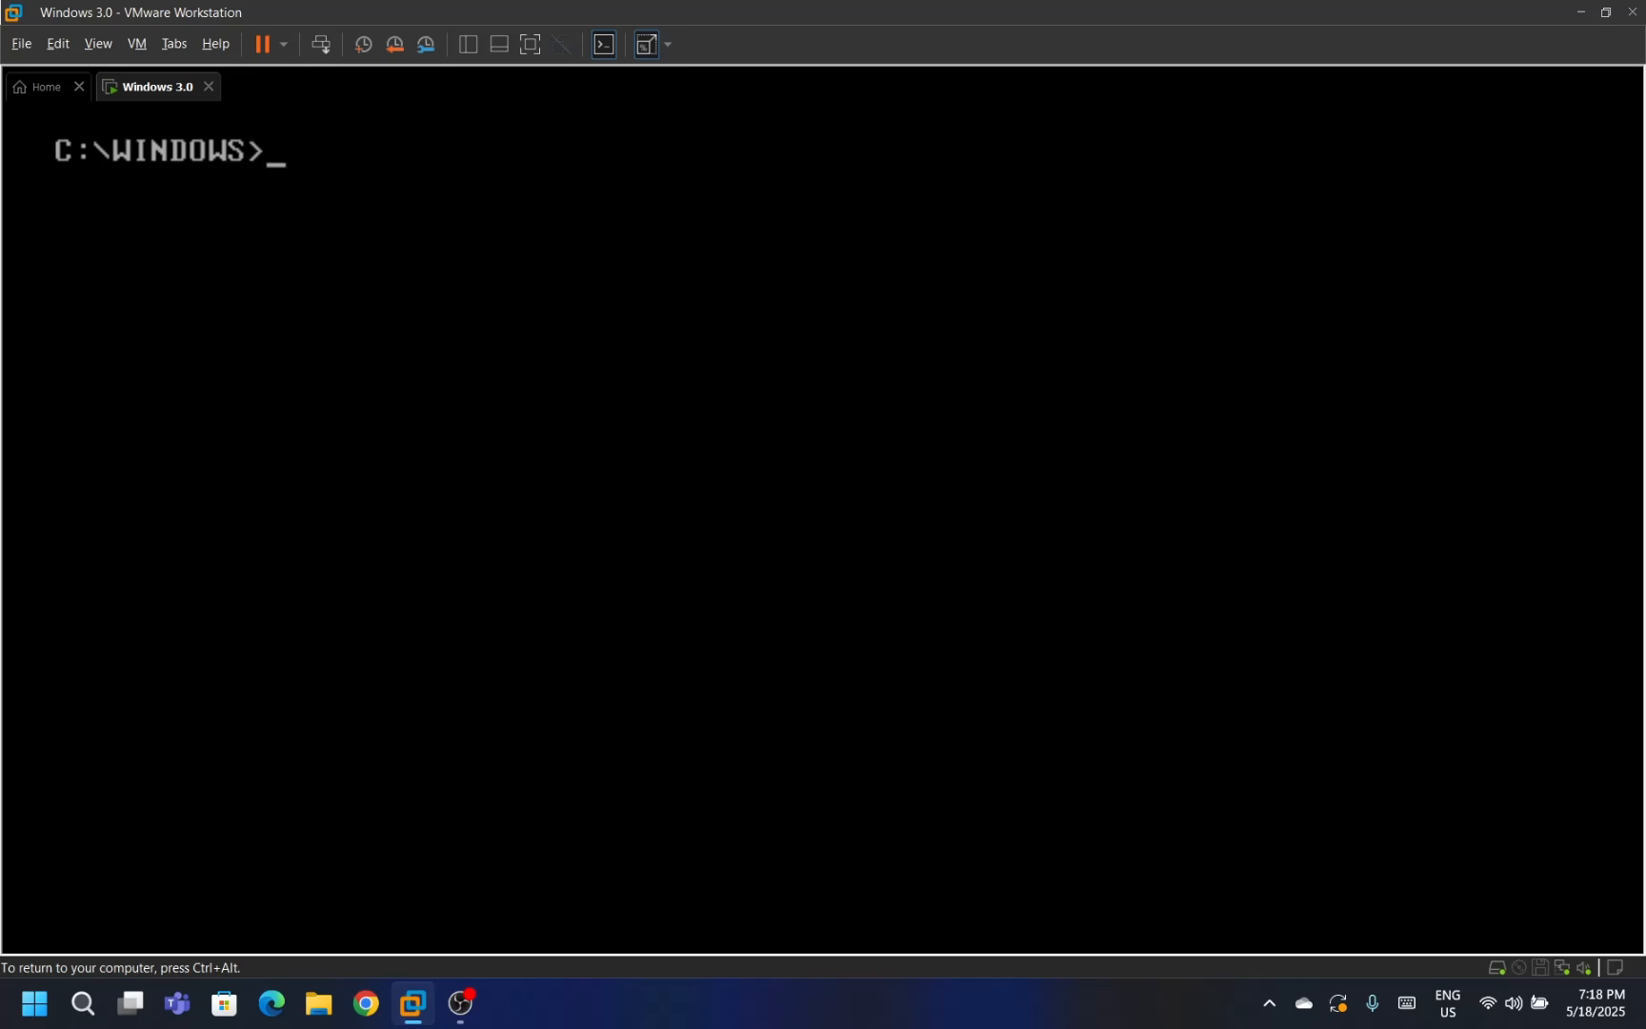
Release input from the guest and power off the Windows 3.0 virtual machine, confirming the power-off.
key(ctrl+alt)
click(284, 45)
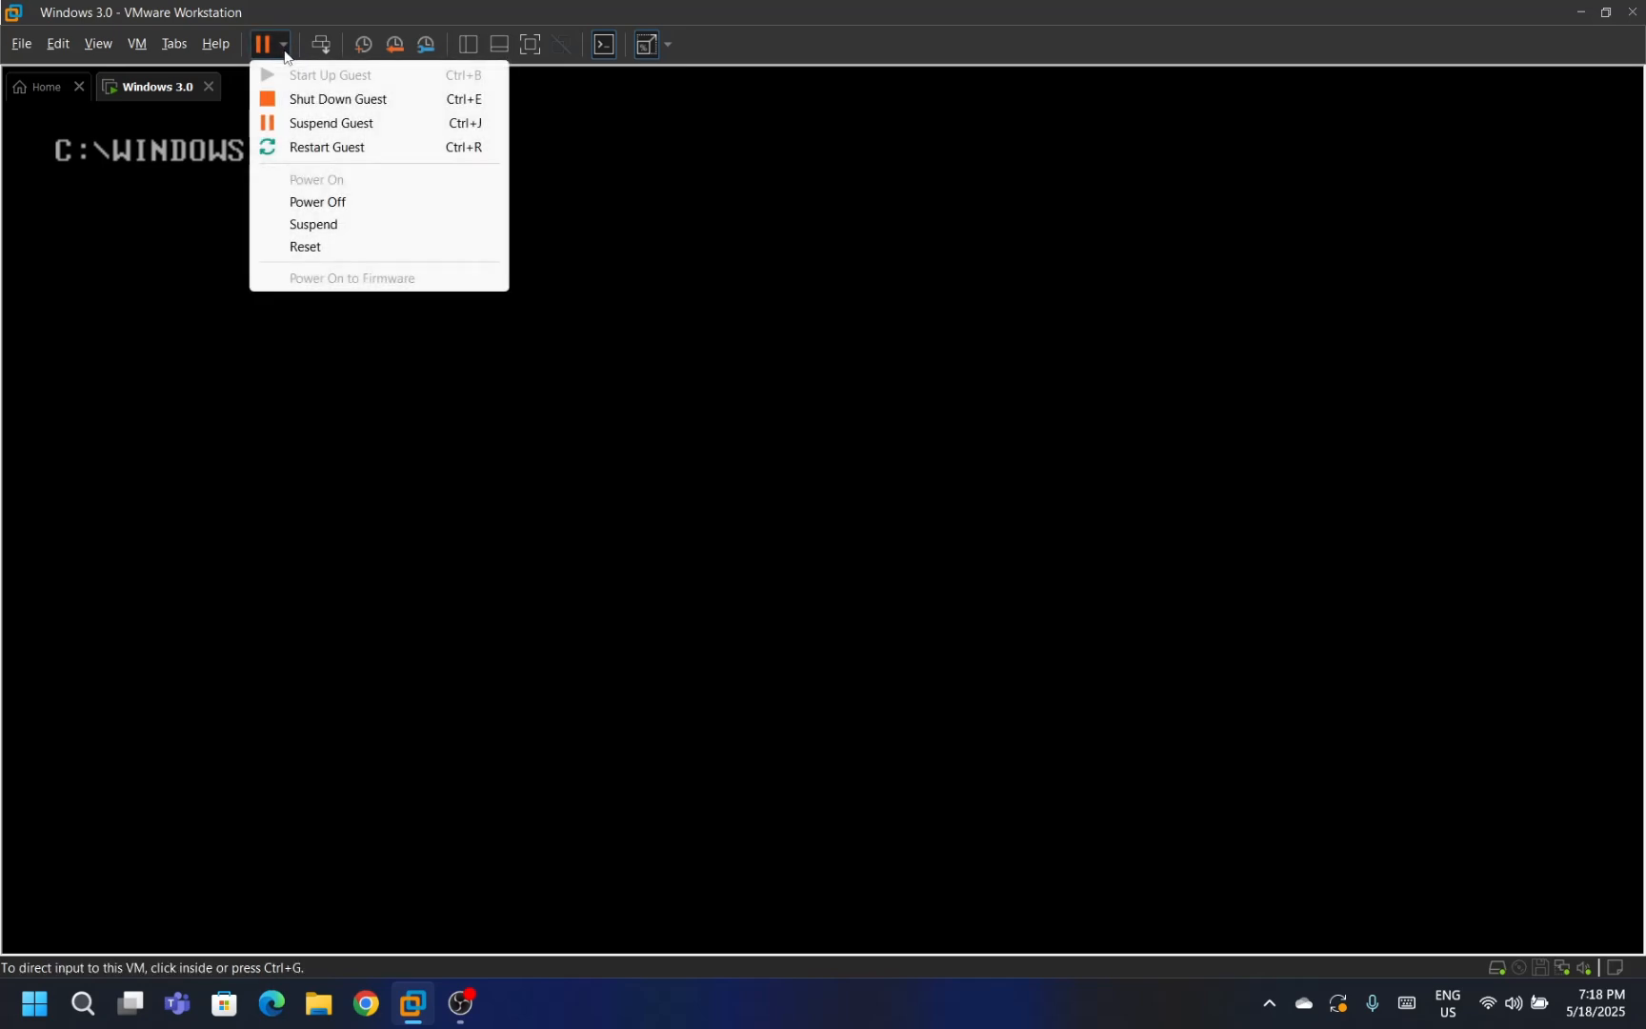
click(328, 203)
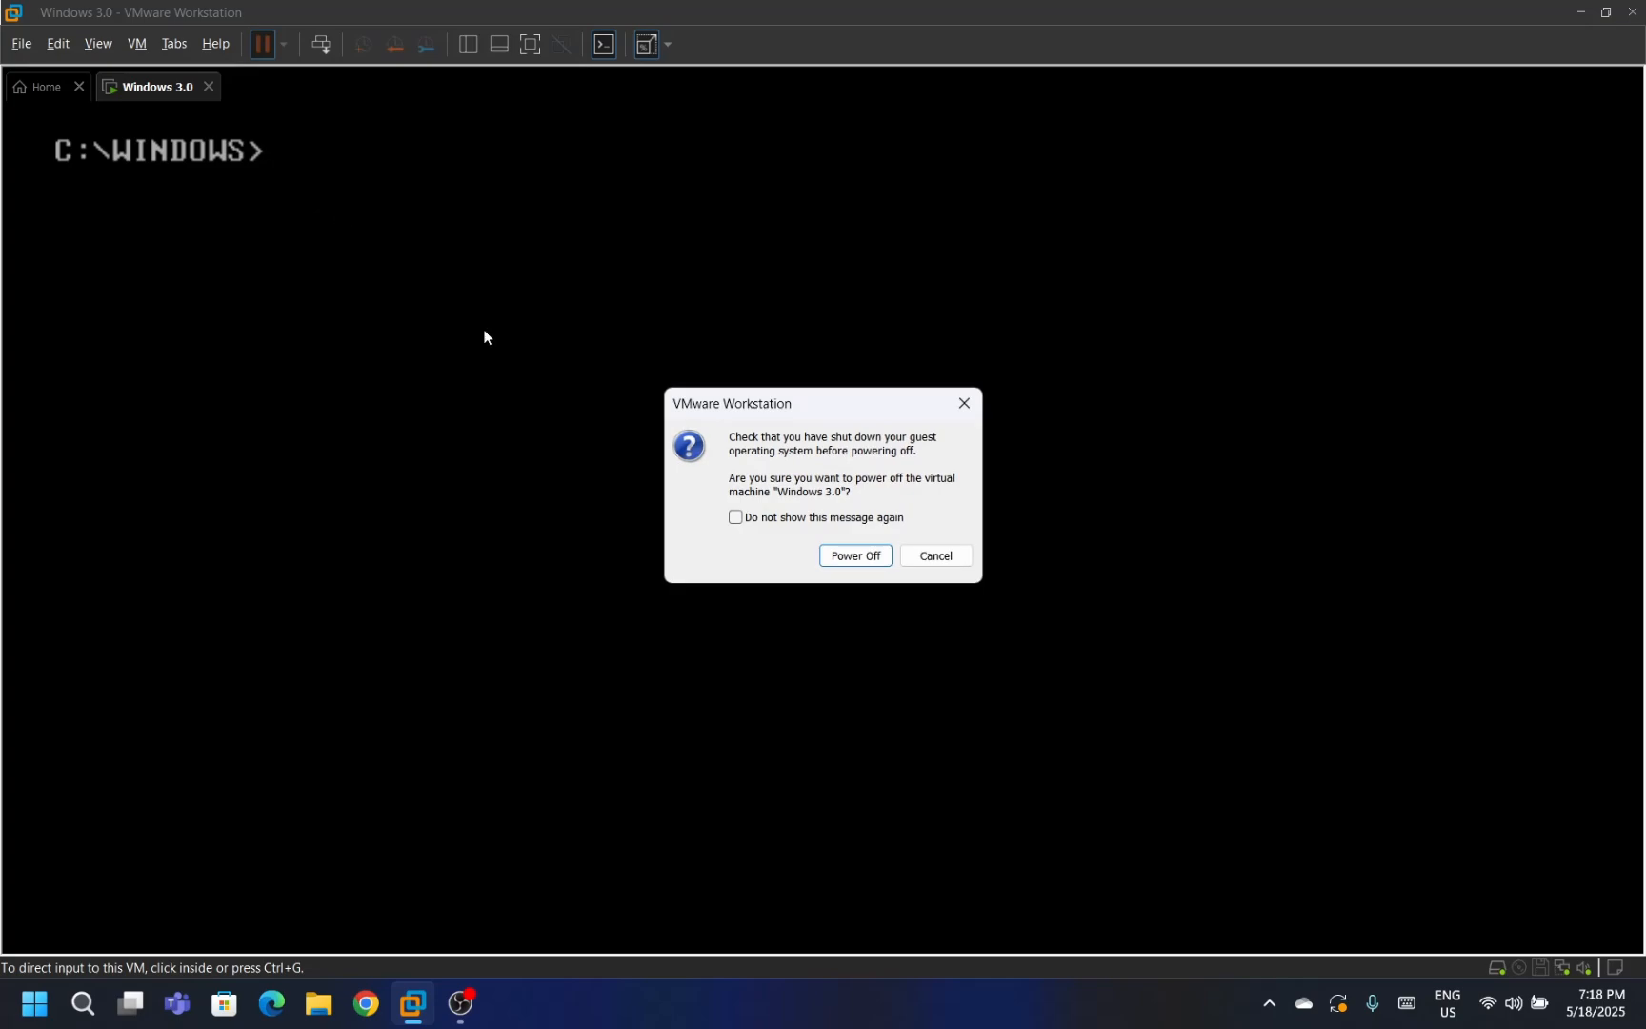
click(872, 558)
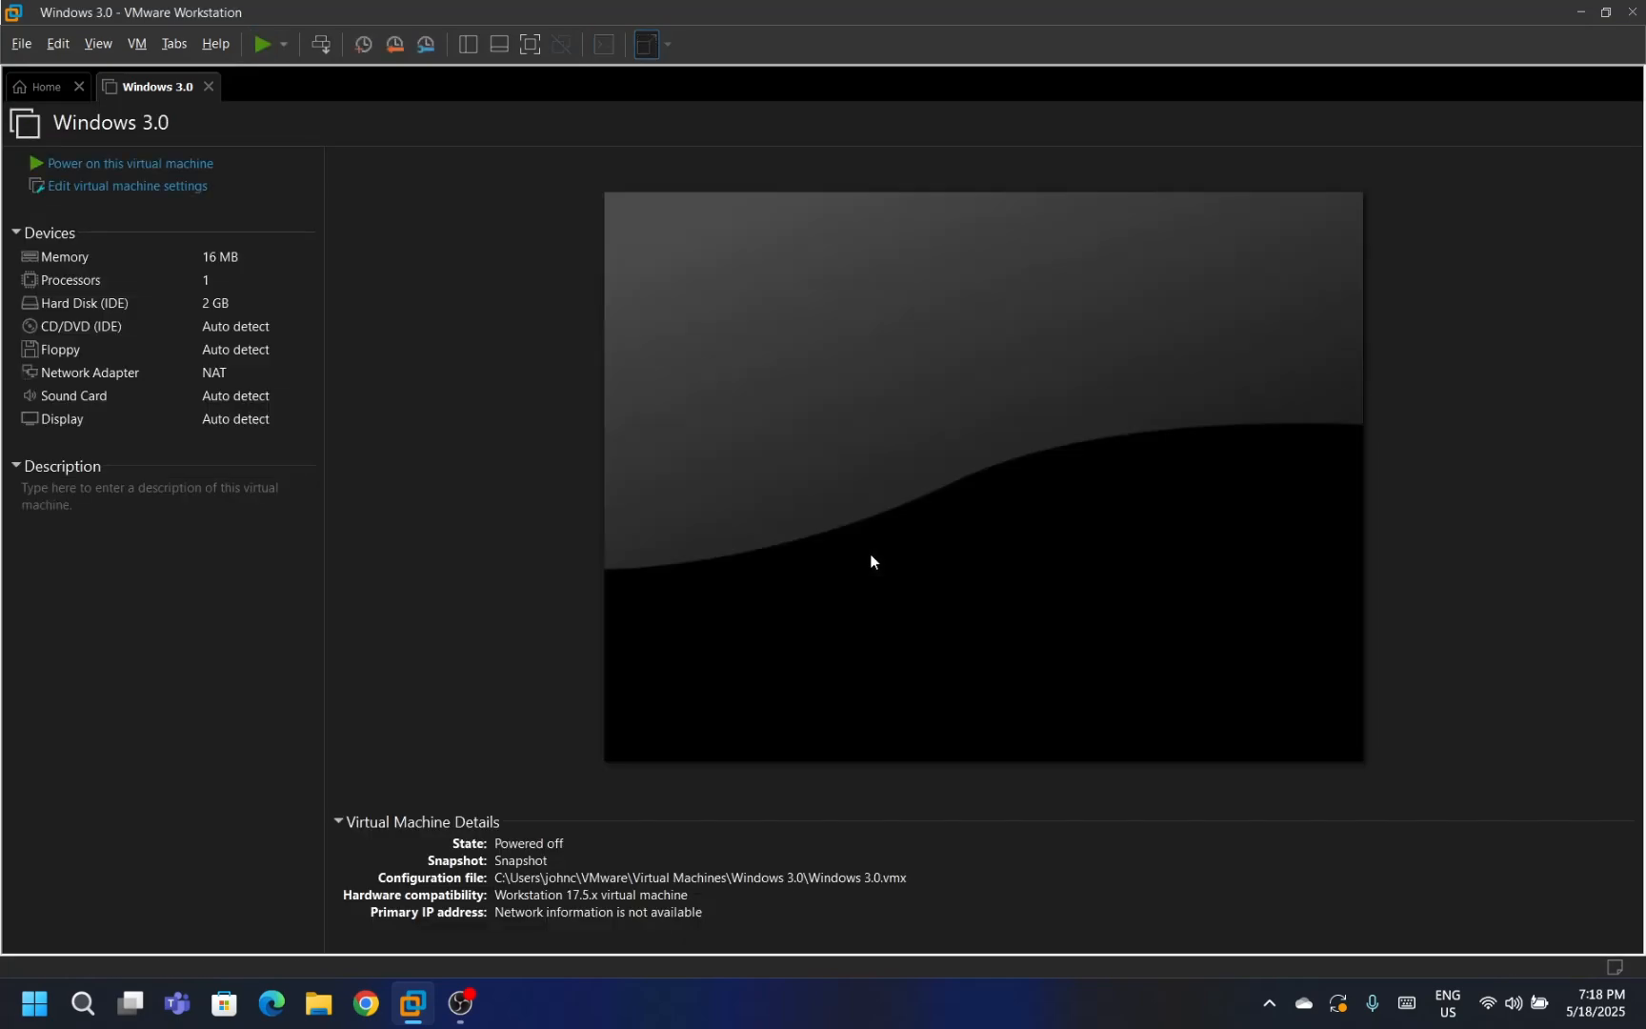